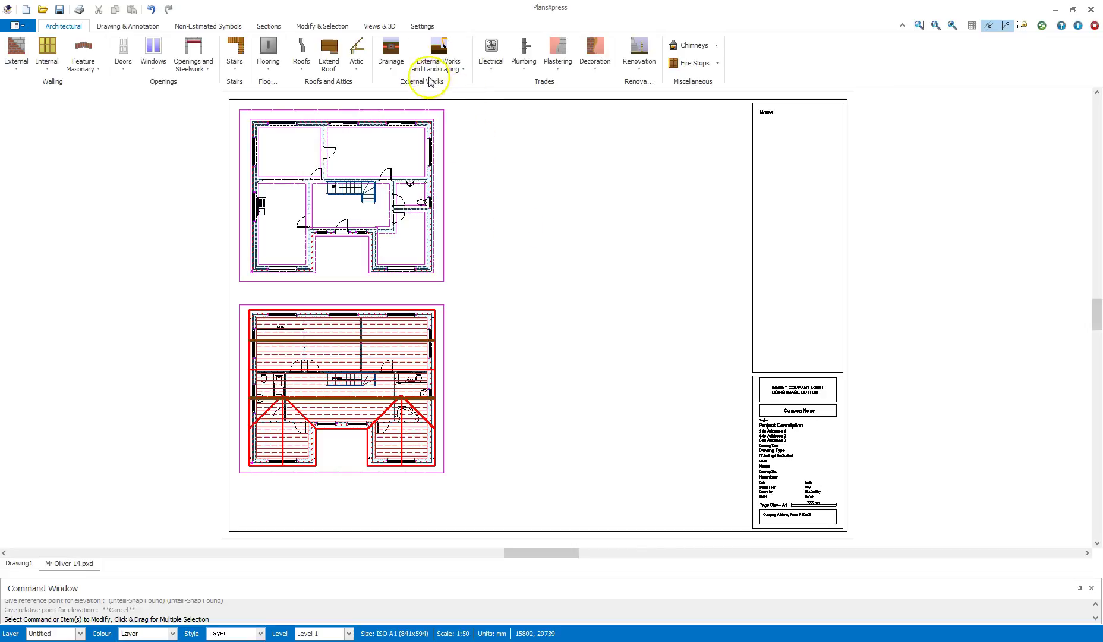
Start Draw Elevation from Views & 3D and zoom to the upper plan's front door wall
left_click(371, 24)
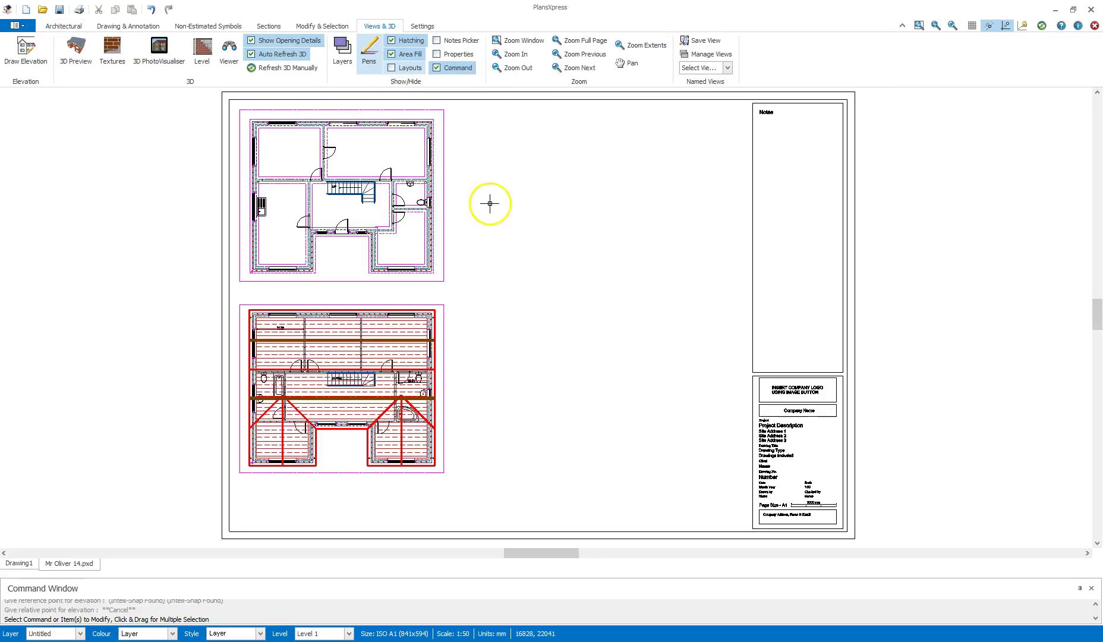
middle_click_drag(523, 192, 506, 193)
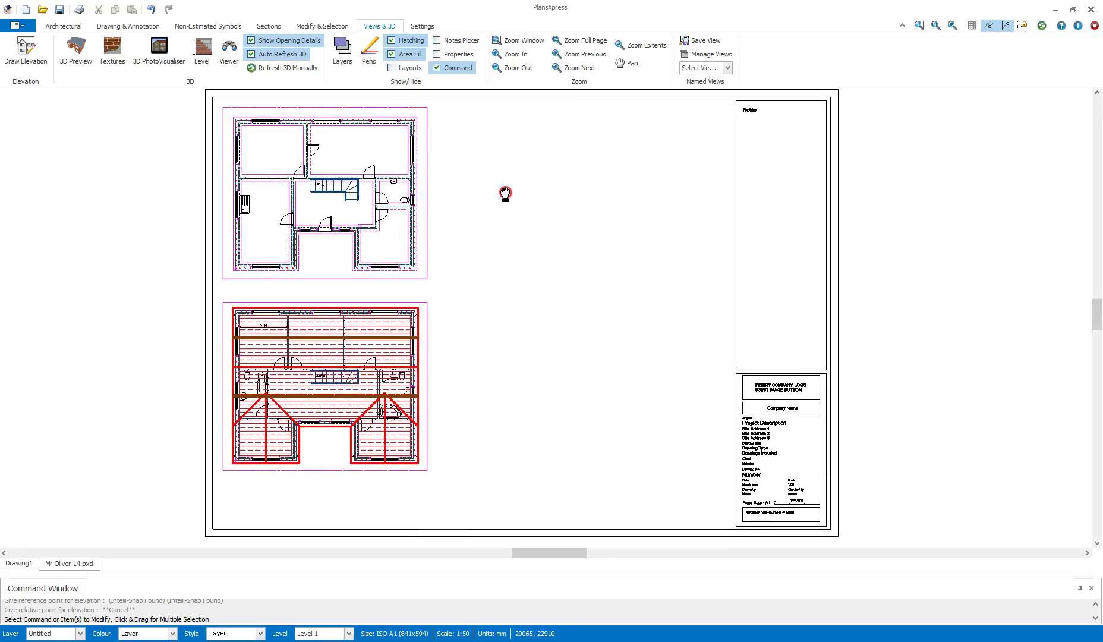
left_click(25, 49)
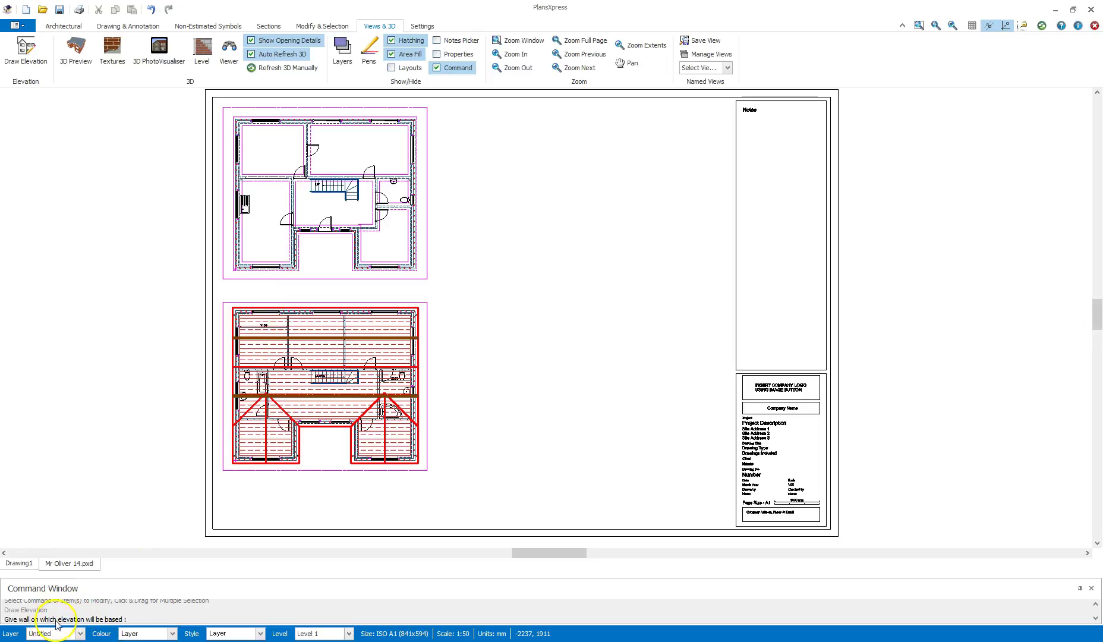
scroll(328, 232, "up", 5)
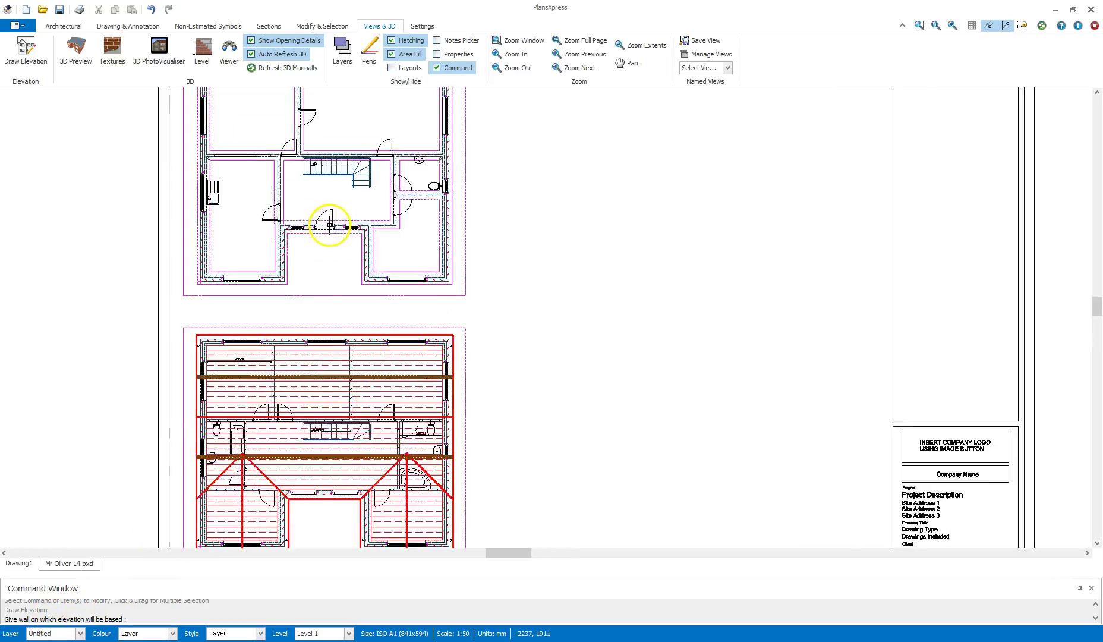
scroll(343, 235, "up", 3)
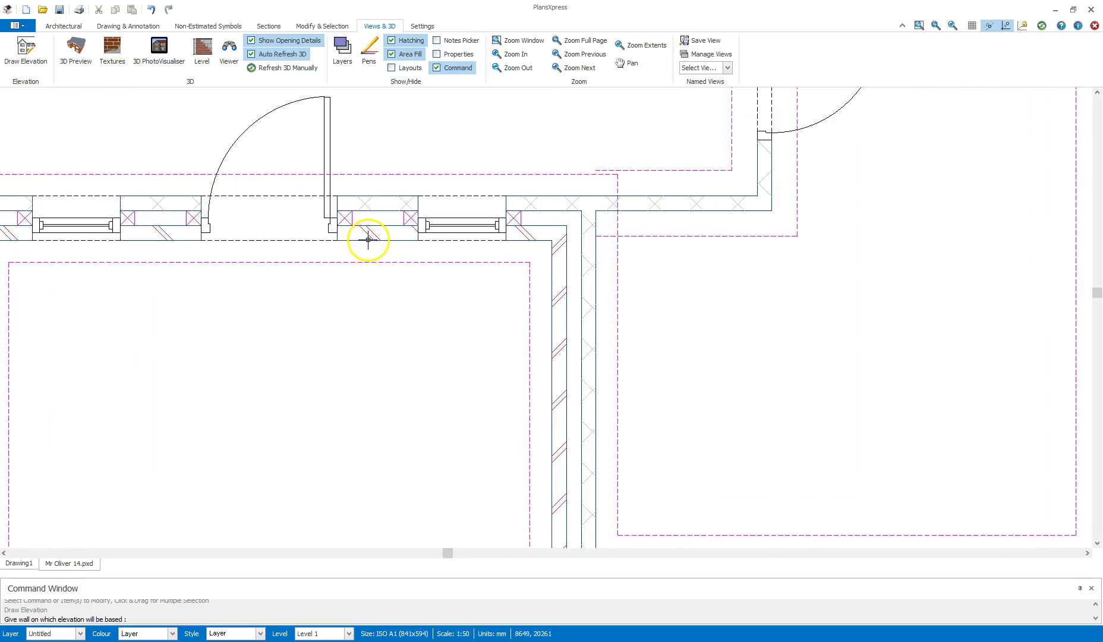
Base the elevation on the front wall, observe from below the plan, with depth just past the stairs
left_click(368, 239)
scroll(411, 328, "down", 5)
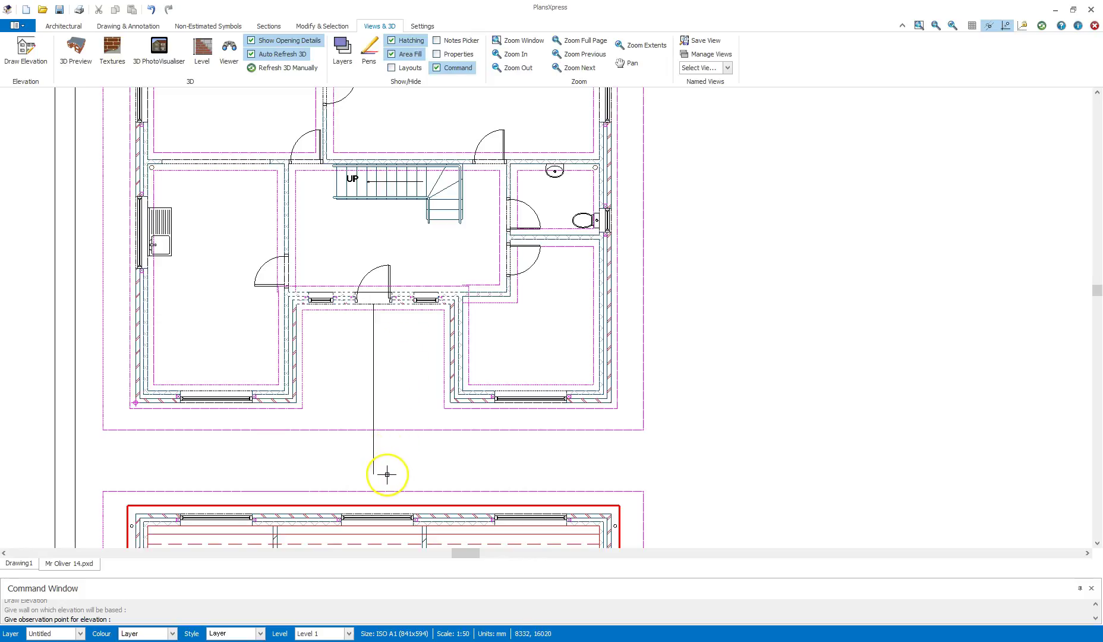
left_click(387, 474)
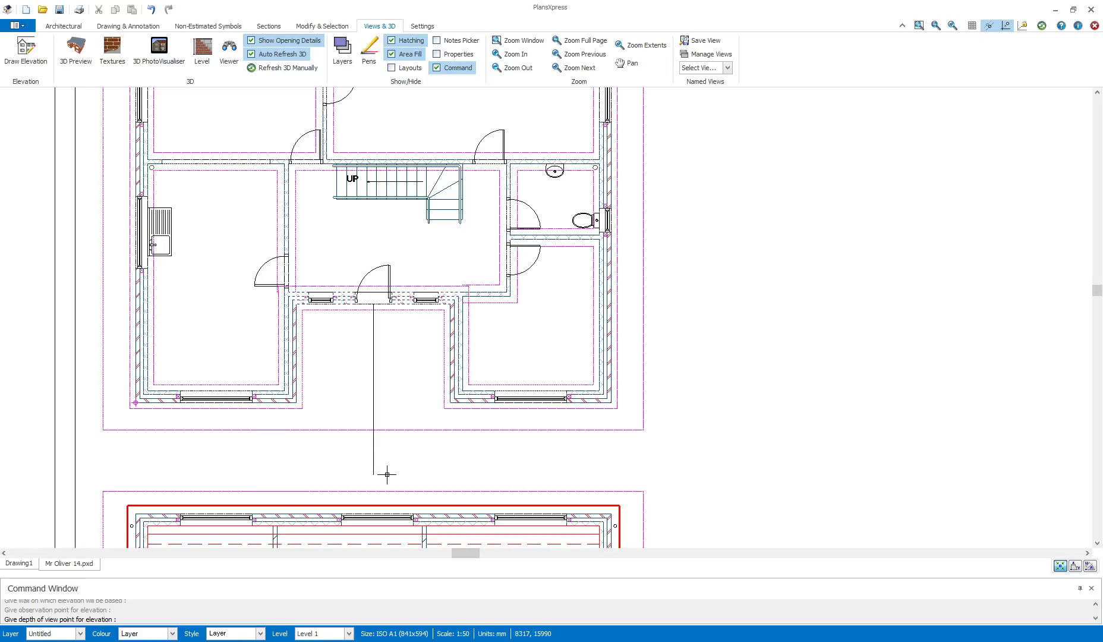
scroll(387, 474, "down", 3)
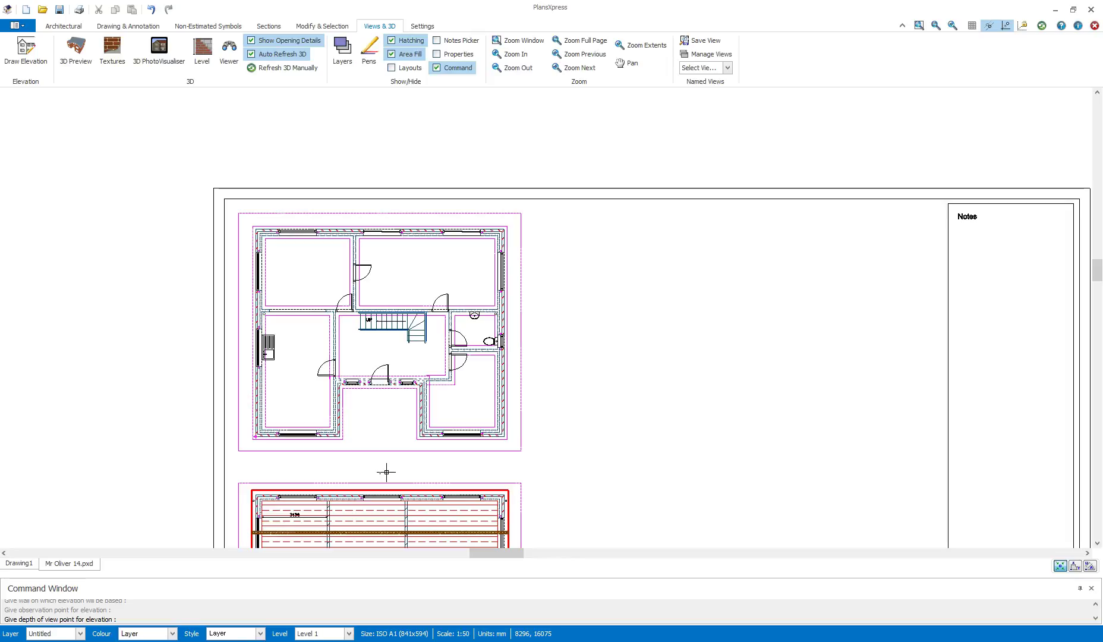
left_click_drag(385, 470, 380, 320)
scroll(379, 320, "up", 3)
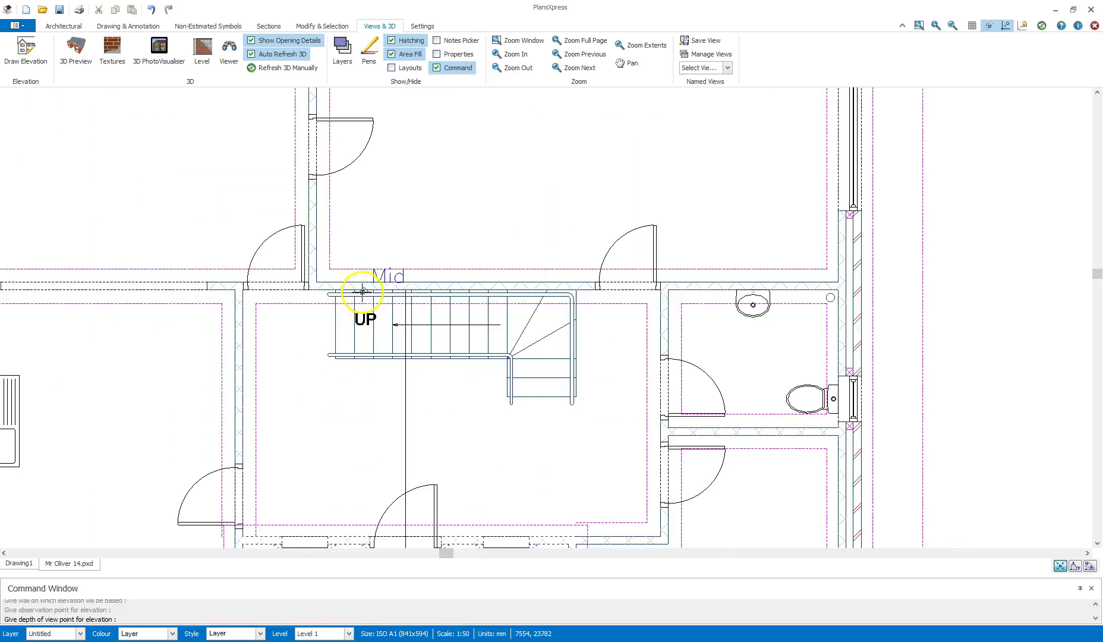
left_click(402, 255)
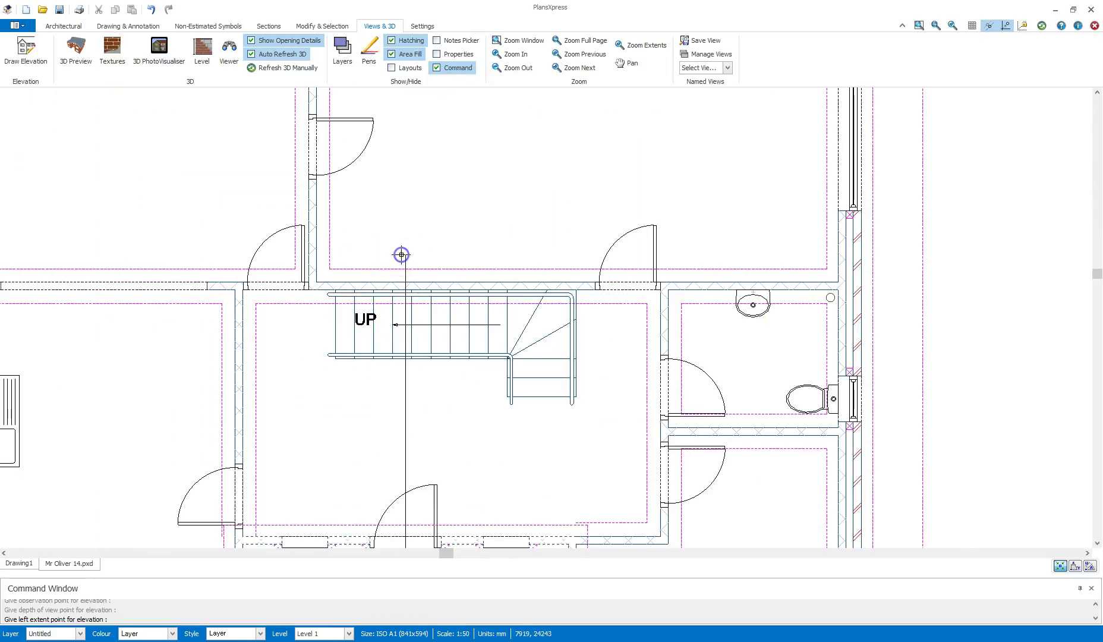
scroll(401, 254, "down", 3)
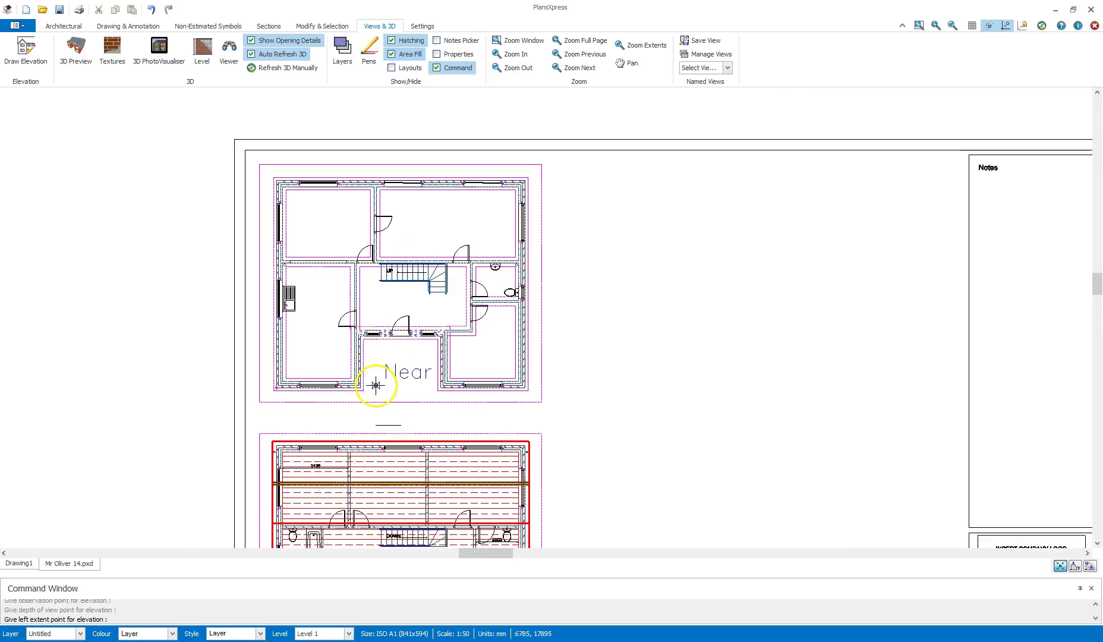
Snap the left and right extents to the plan corners and the reference to the lower-left corner
scroll(278, 410, "up", 4)
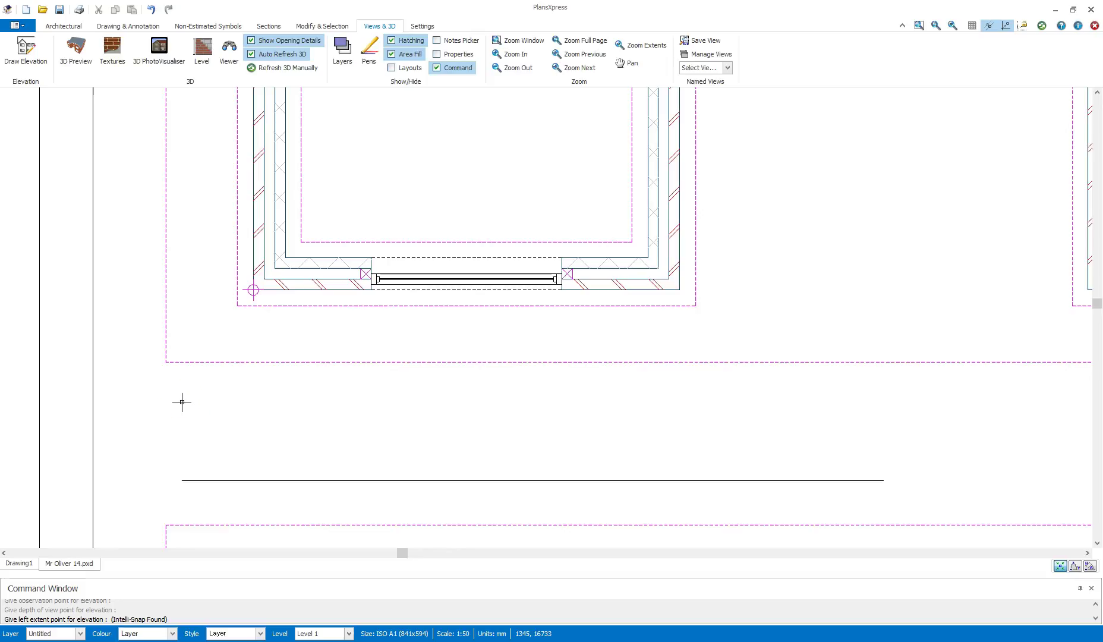
left_click(180, 402)
scroll(291, 413, "down", 3)
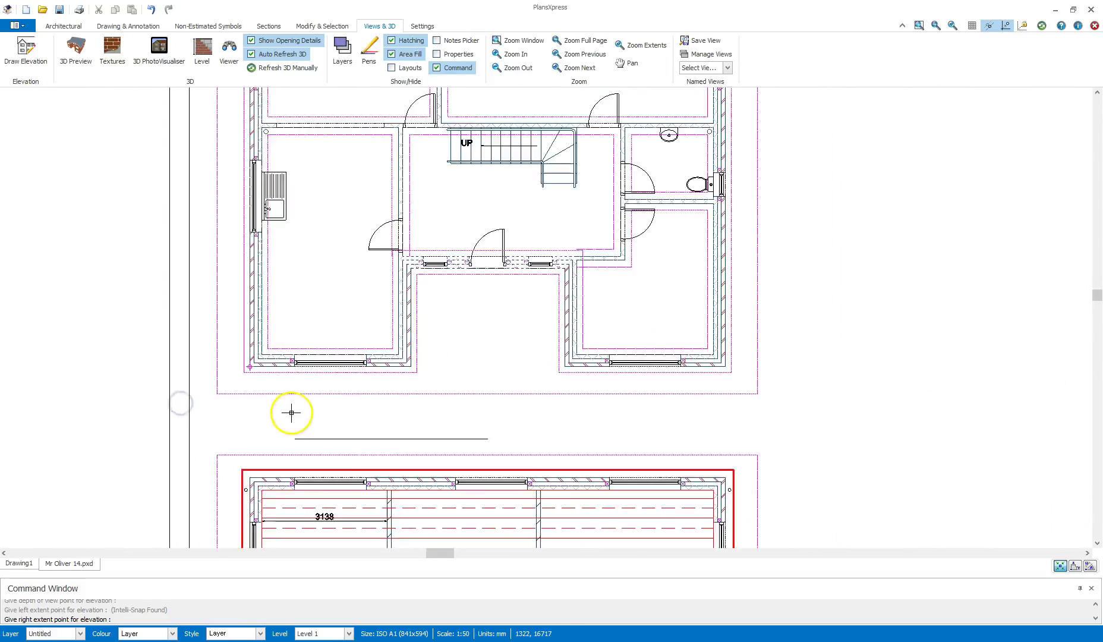
scroll(637, 411, "up", 3)
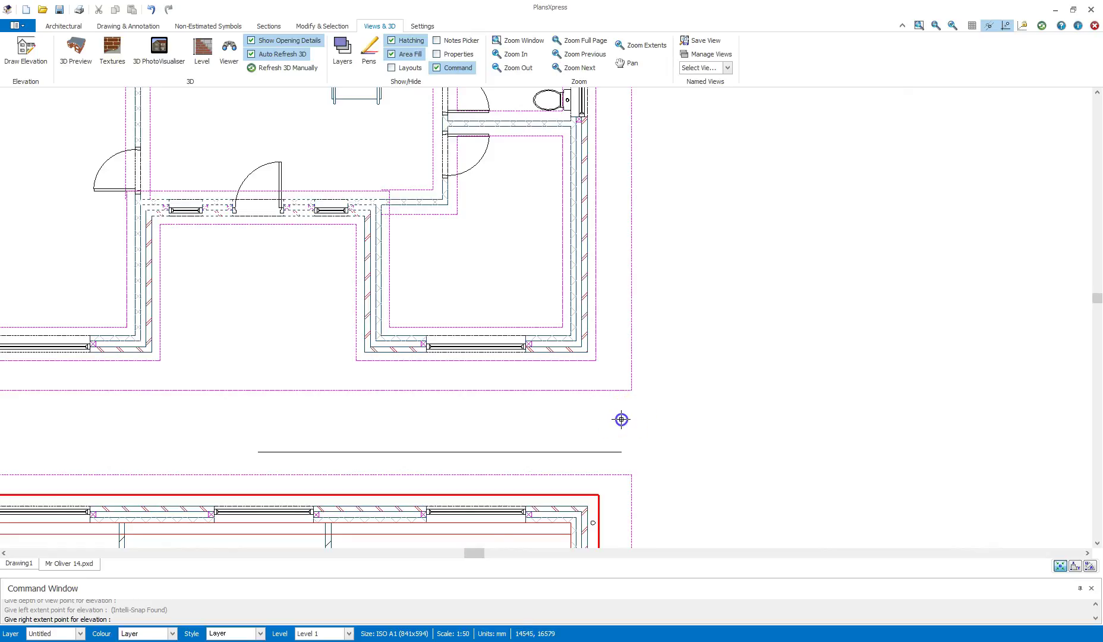
left_click(623, 418)
scroll(359, 391, "down", 2)
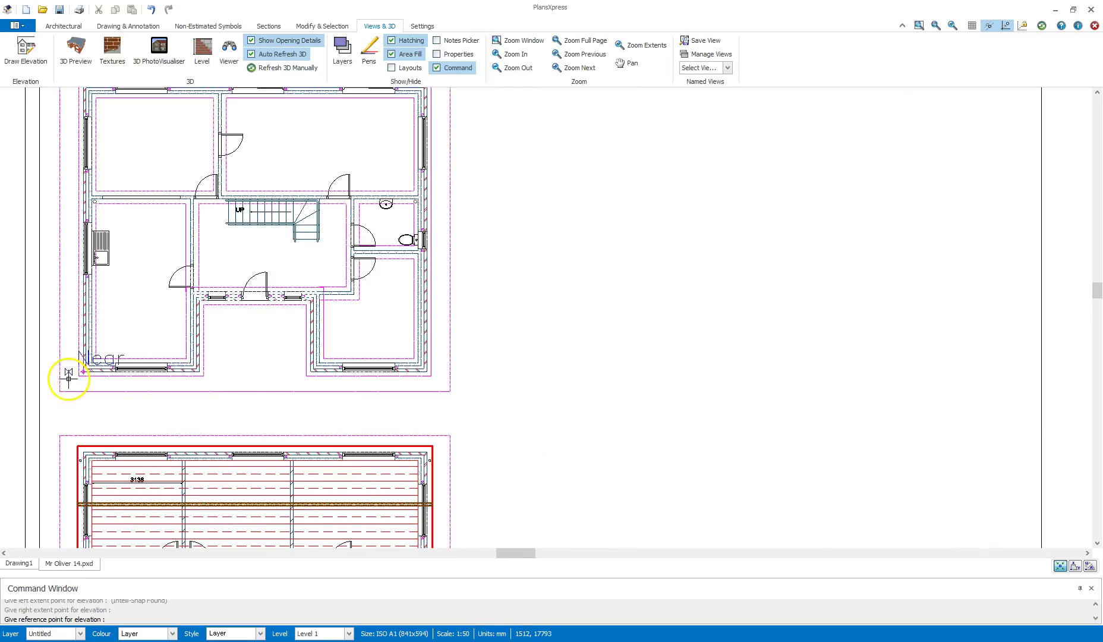
scroll(79, 373, "up", 3)
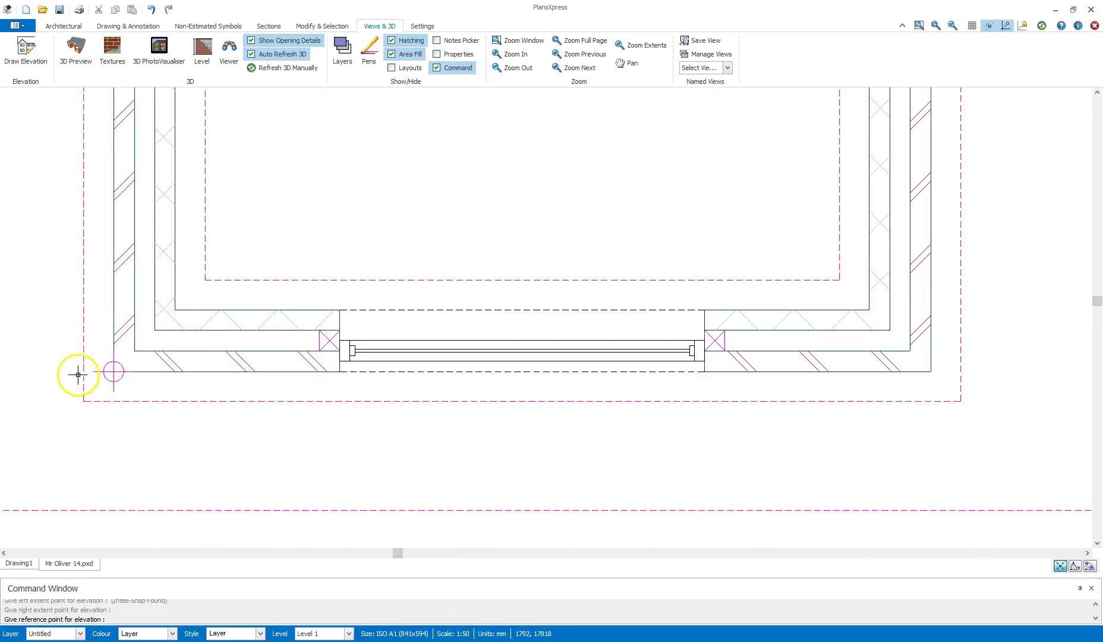
left_click(112, 372)
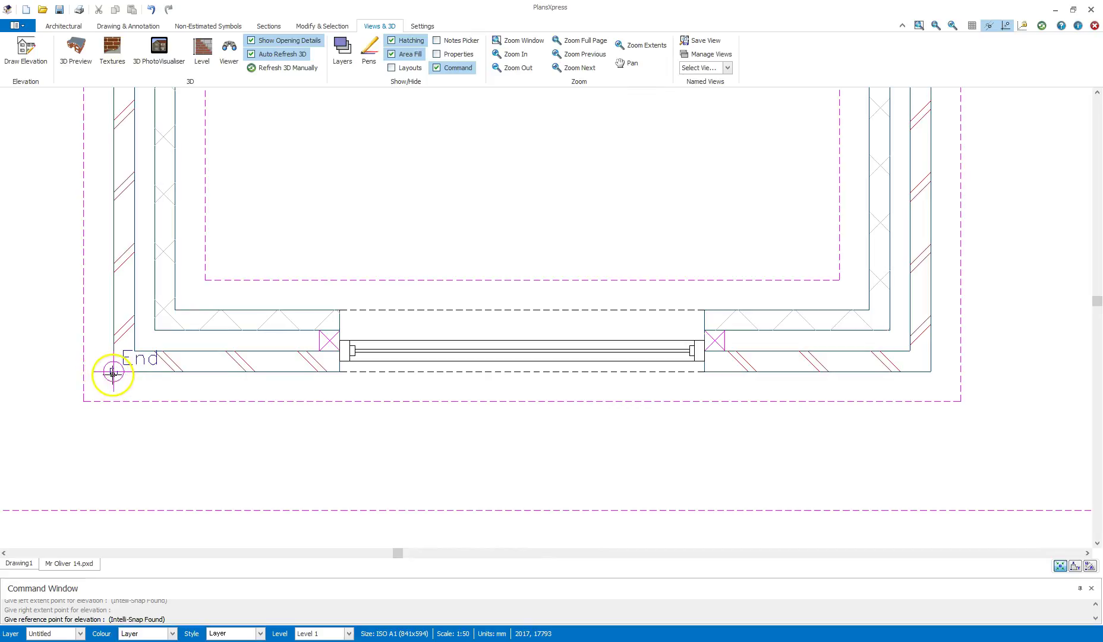
scroll(113, 373, "down", 6)
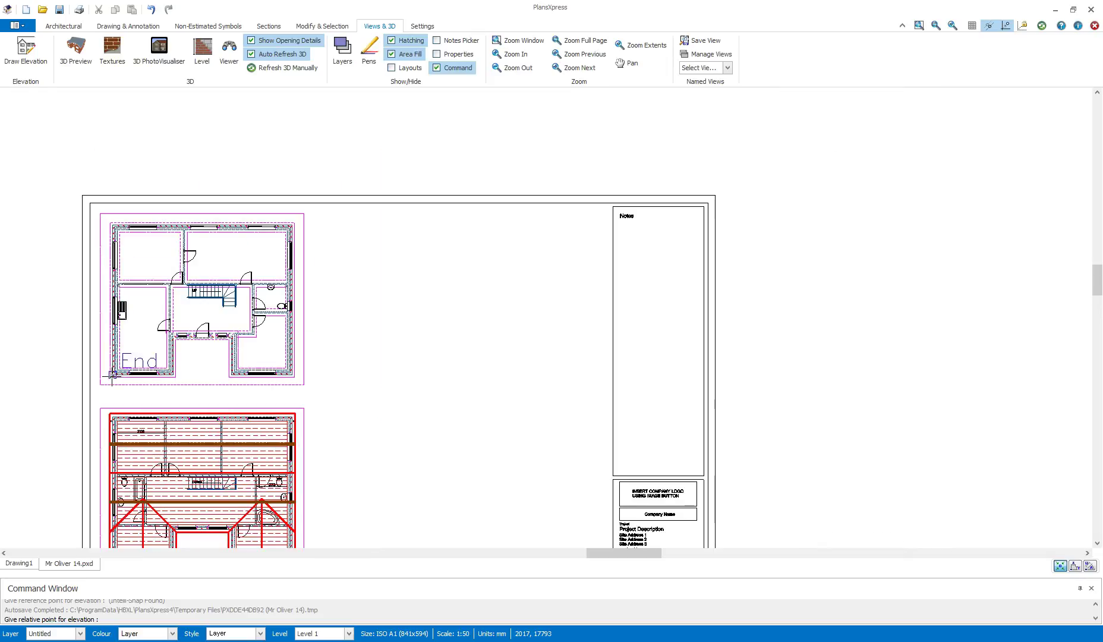
Position the front elevation right of the upper floor plan and create it for all levels
left_click(377, 380)
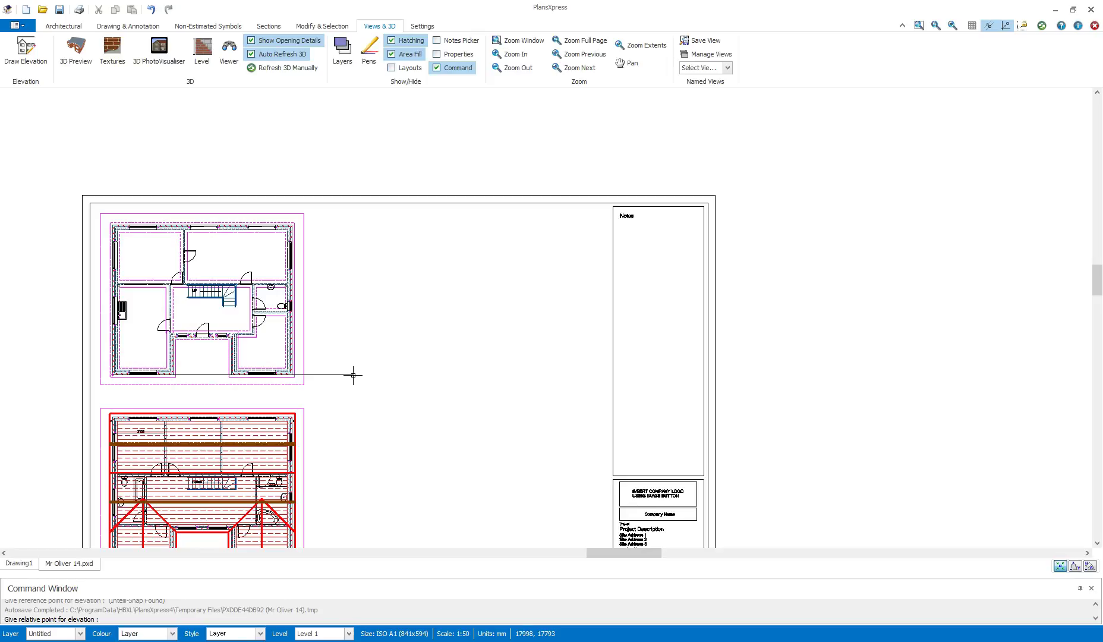
left_click(355, 374)
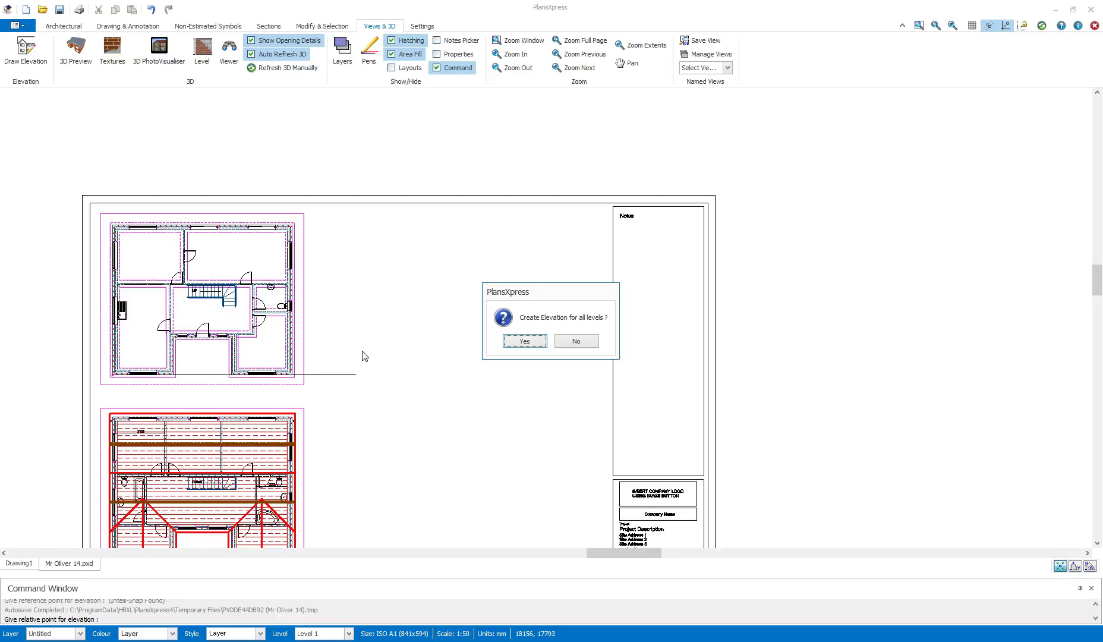
left_click(524, 341)
Drop the front elevation onto the sheet and recalculate it from the Modify menu
left_click(512, 353)
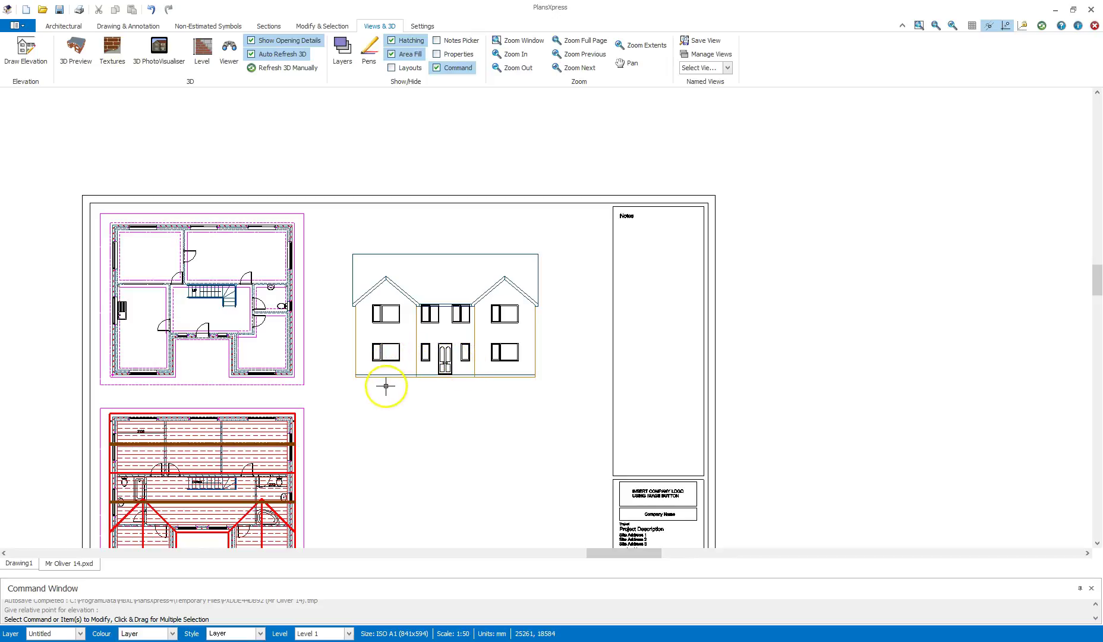
scroll(384, 391, "up", 1)
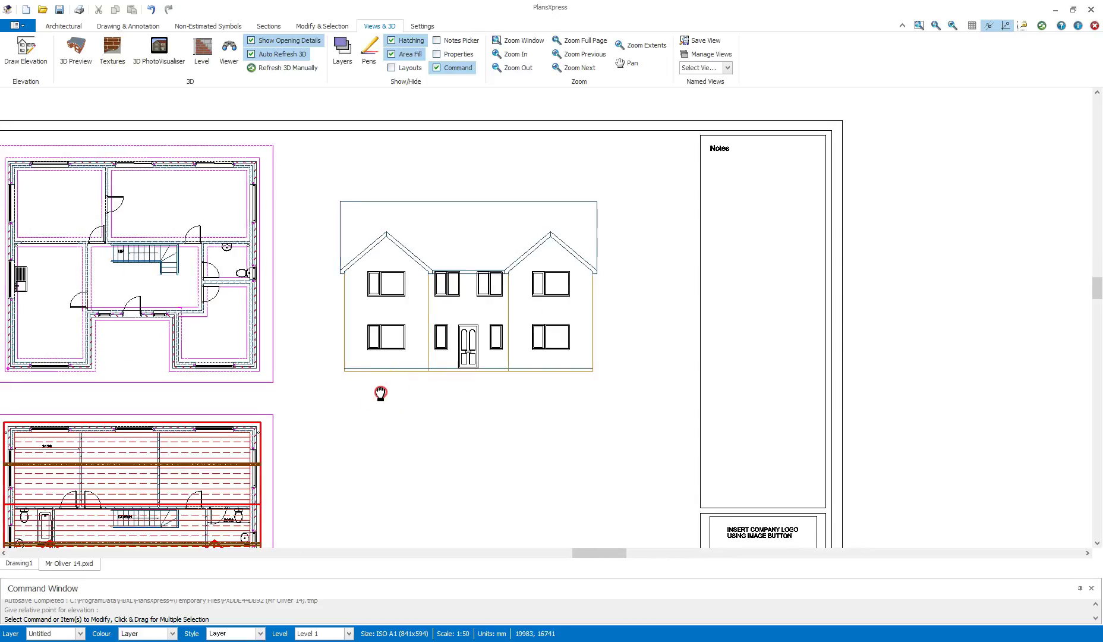
left_click(367, 378)
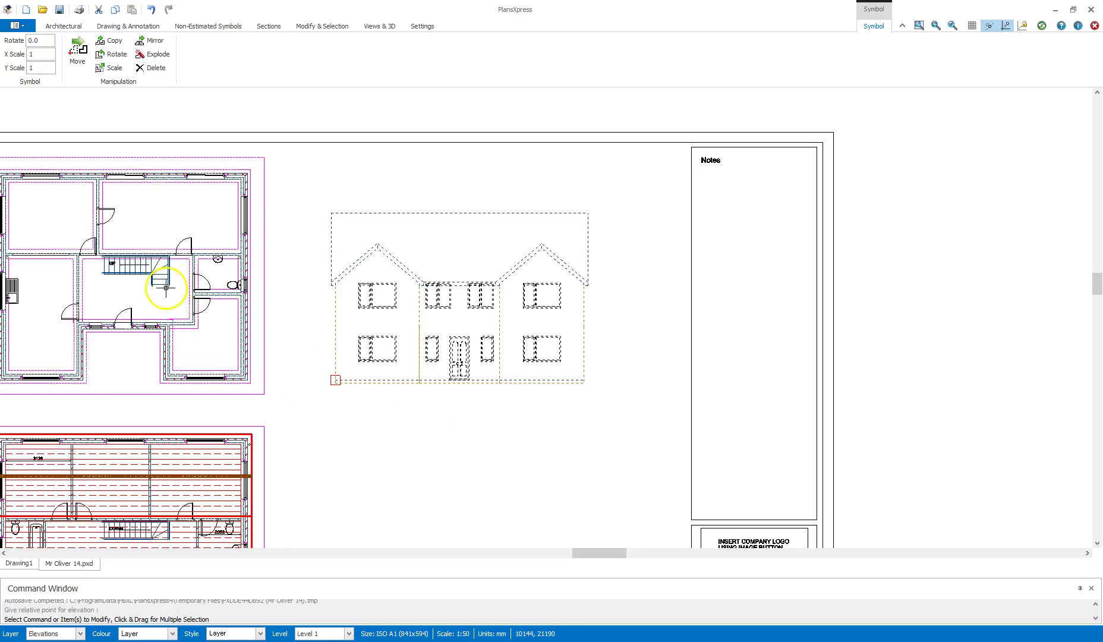
right_click(464, 215)
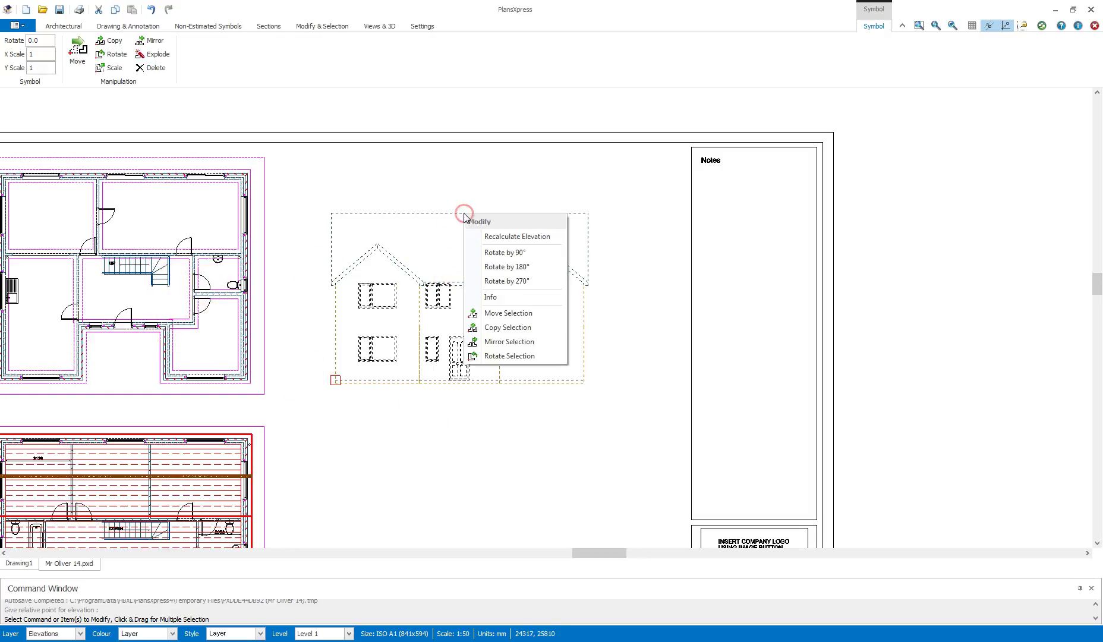
left_click(500, 237)
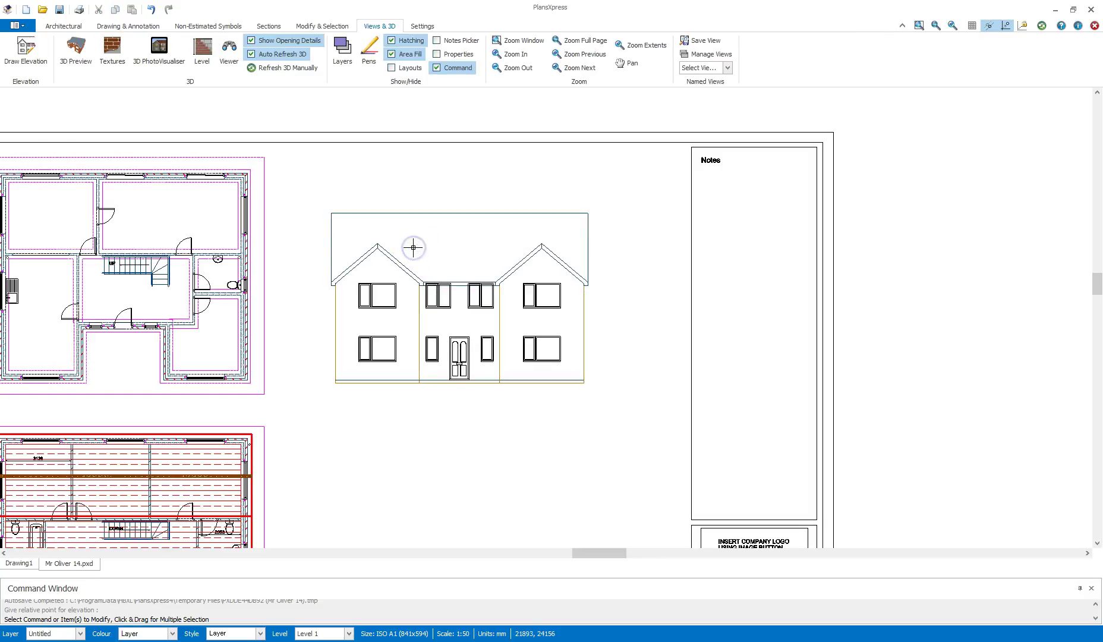
left_click_drag(404, 252, 407, 269)
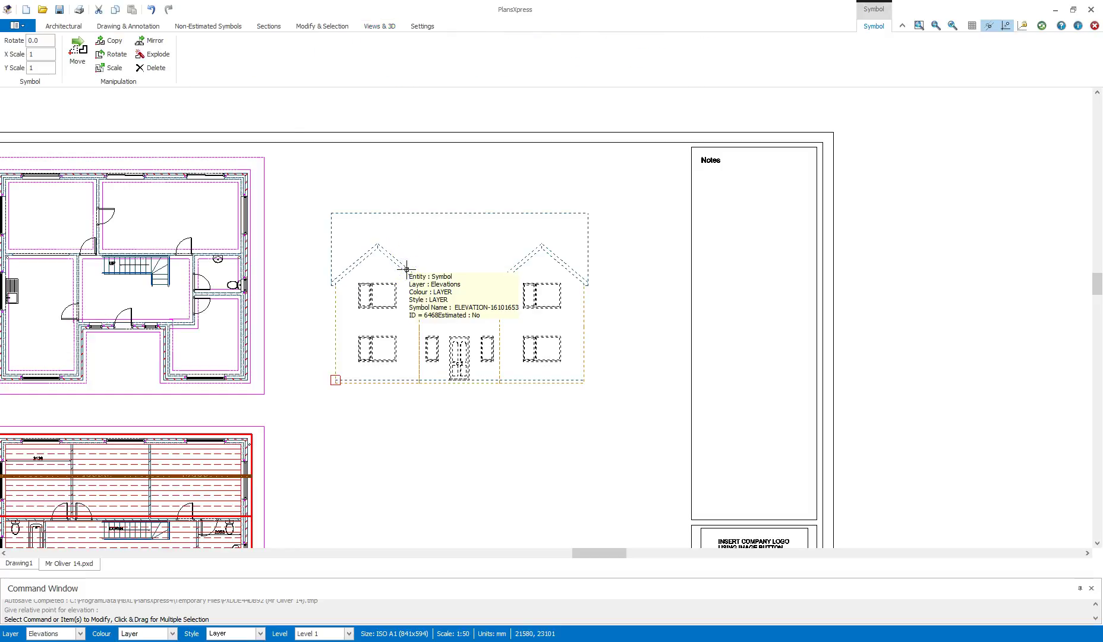
left_click(155, 54)
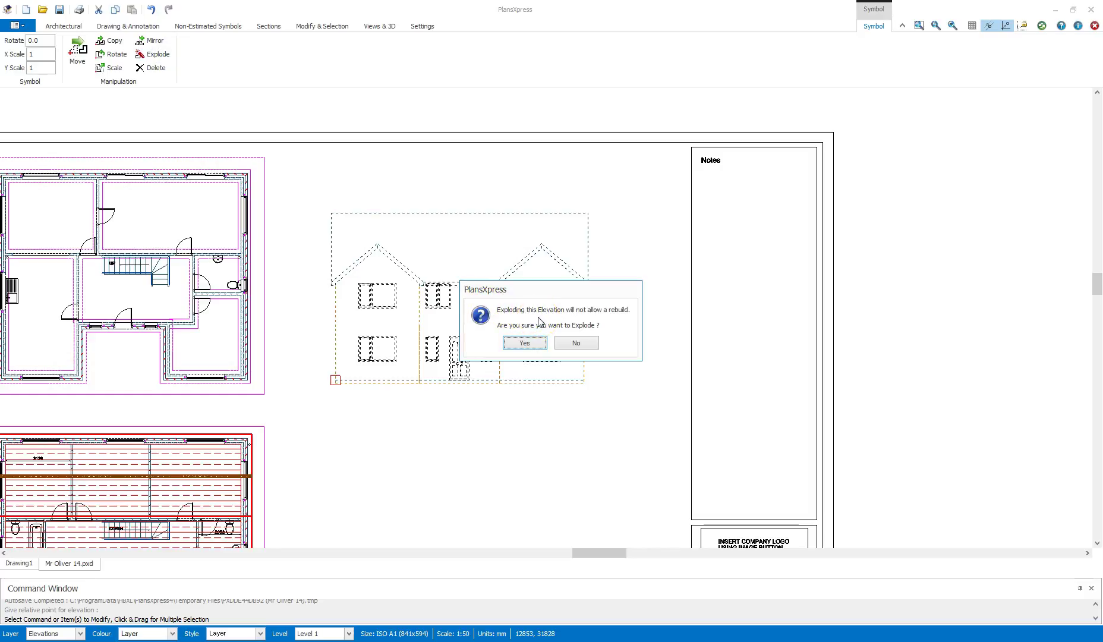
left_click(524, 341)
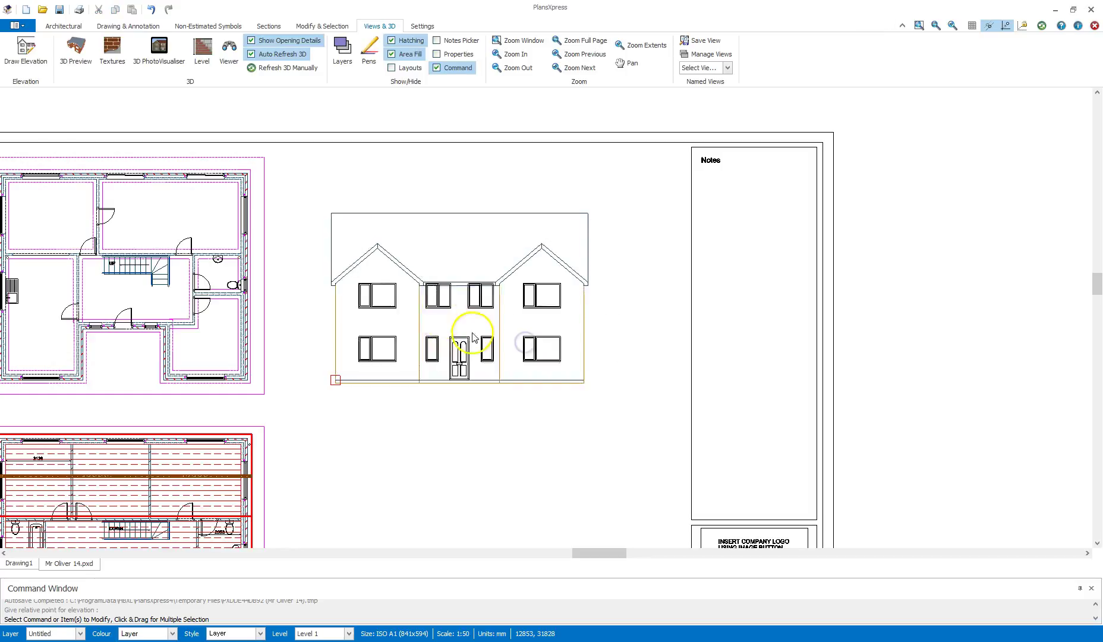
scroll(453, 280, "up", 4)
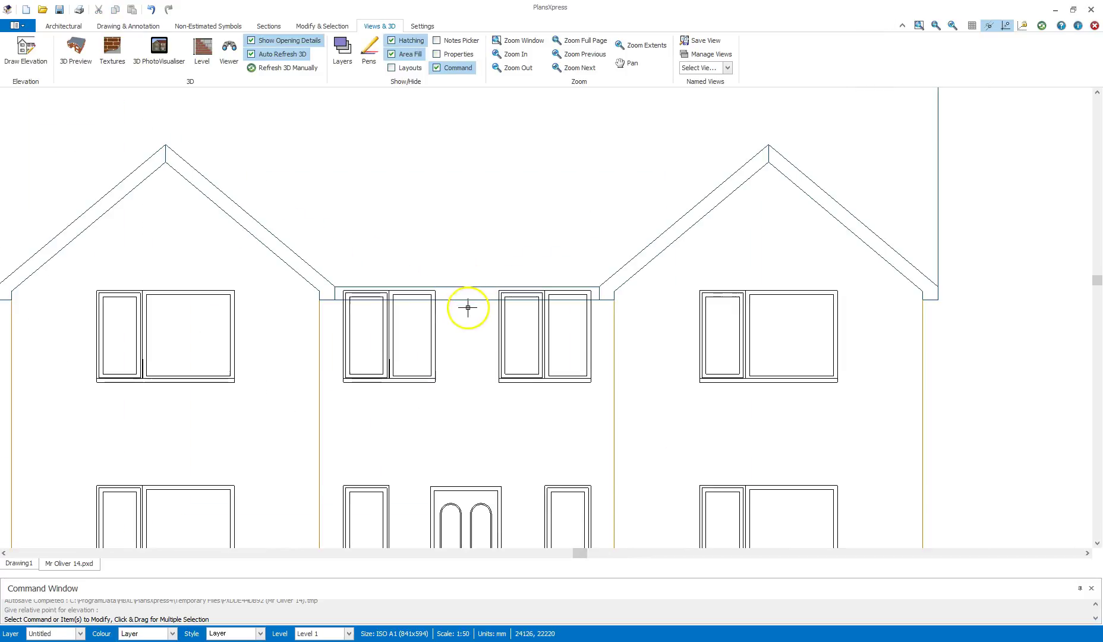
left_click(469, 300)
scroll(470, 301, "down", 4)
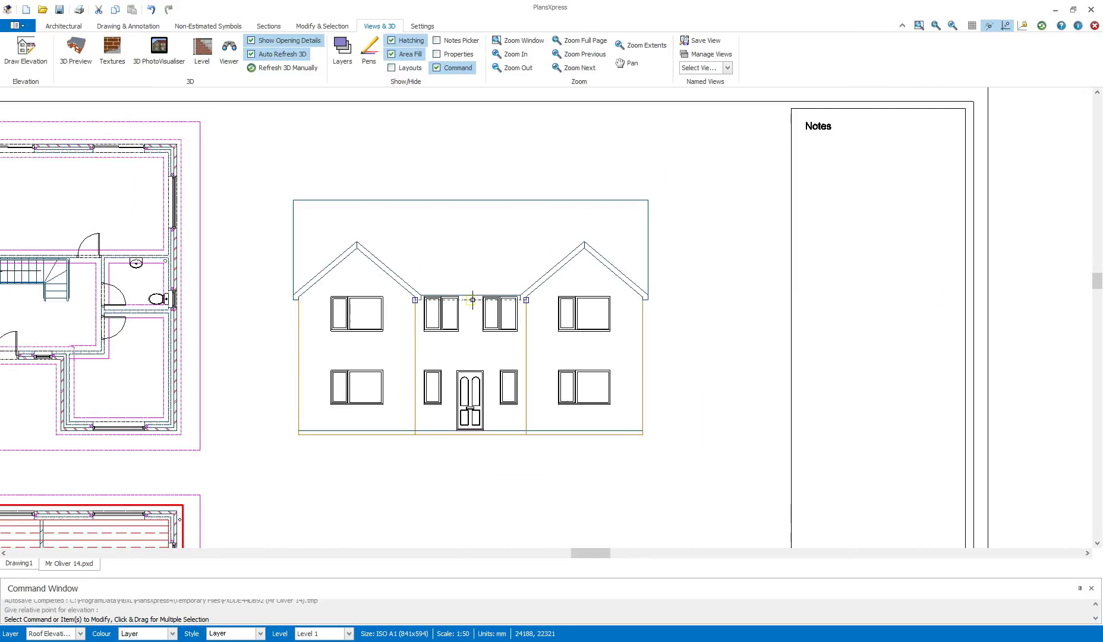
left_click(414, 323)
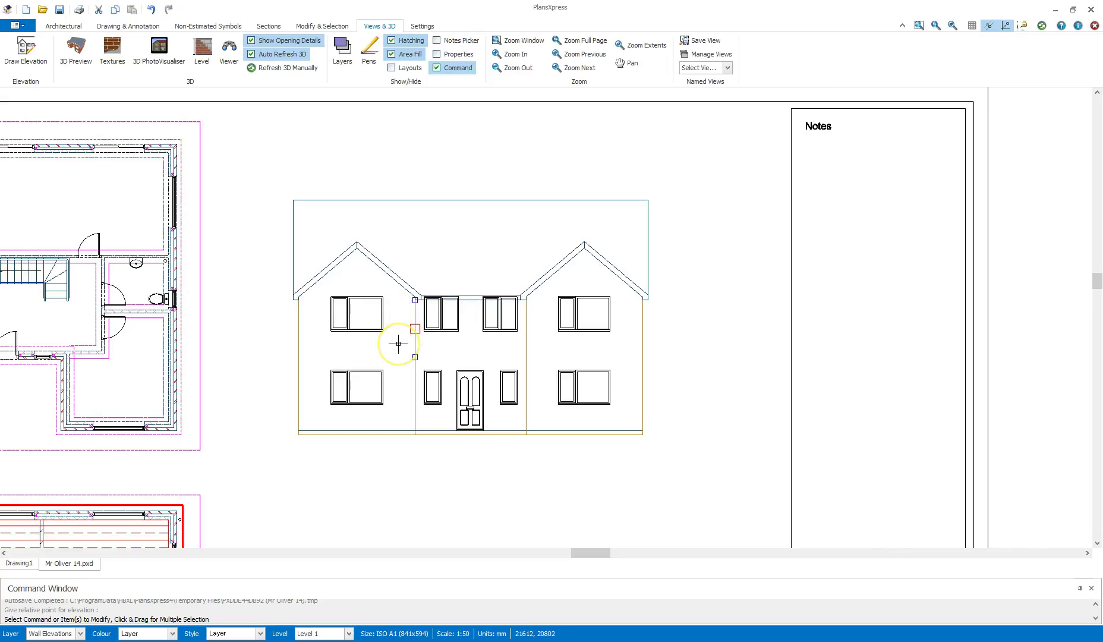
left_click(398, 343)
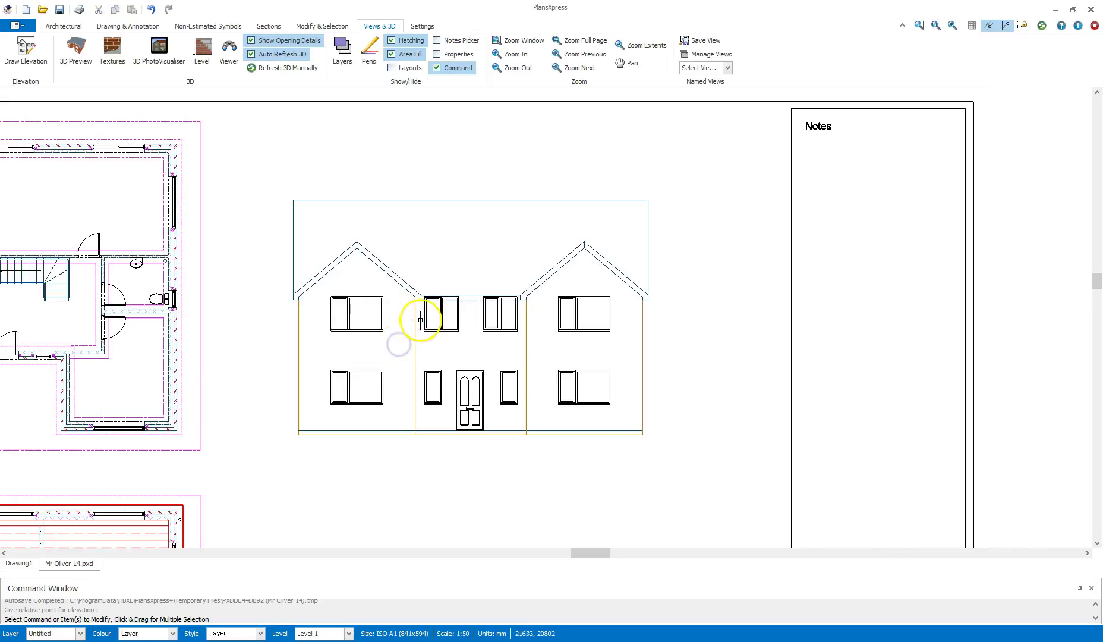
scroll(447, 302, "up", 2)
scroll(447, 302, "up", 3)
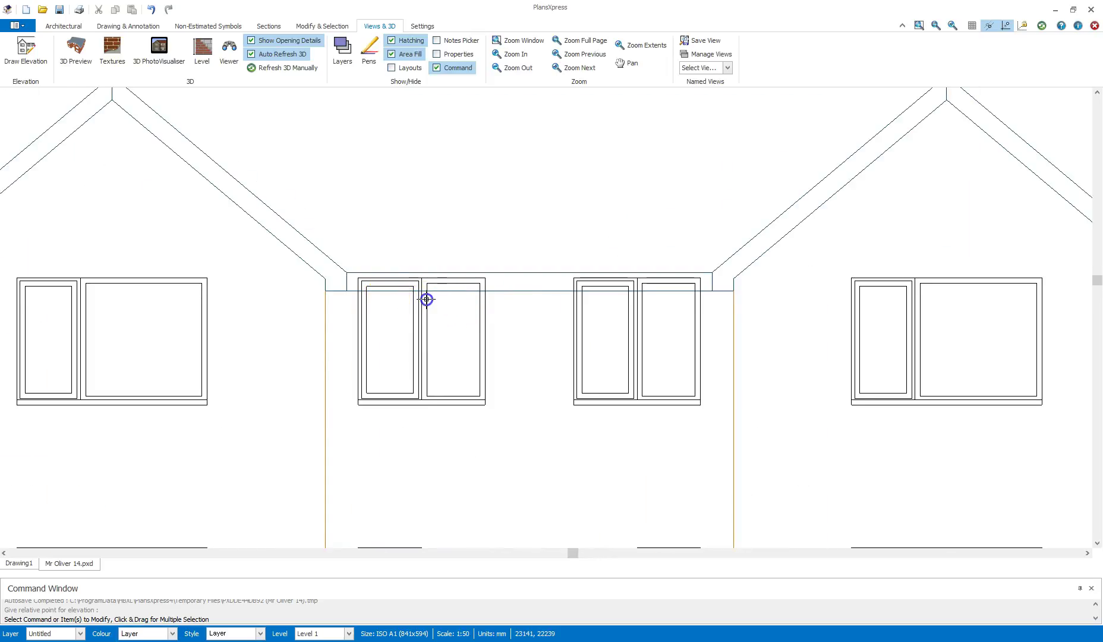
left_click(424, 299)
left_click(529, 292)
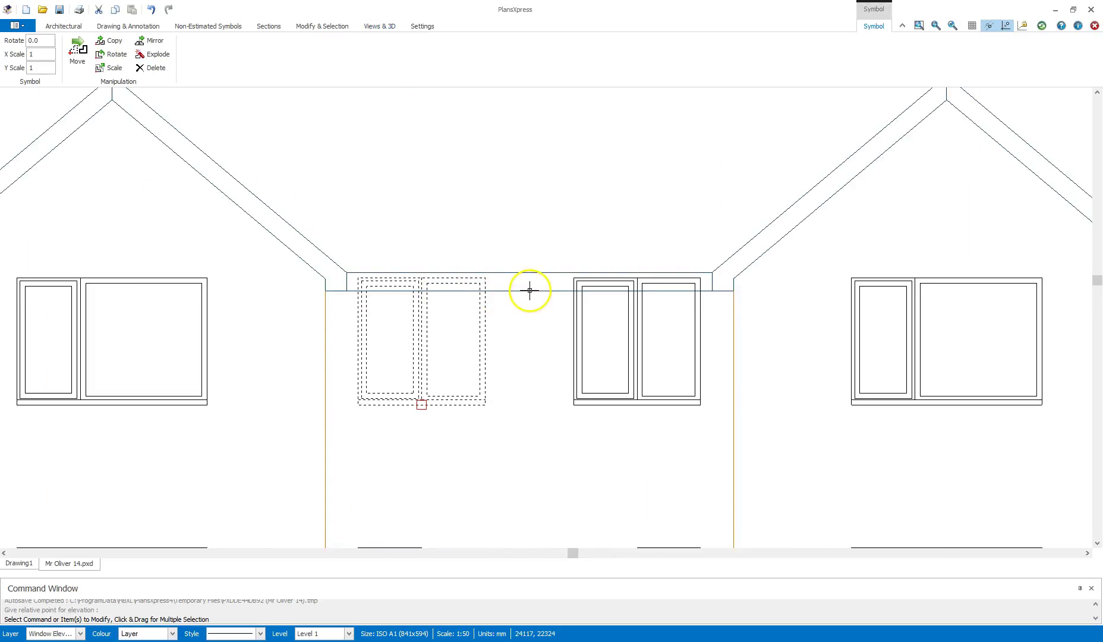
scroll(535, 311, "down", 6)
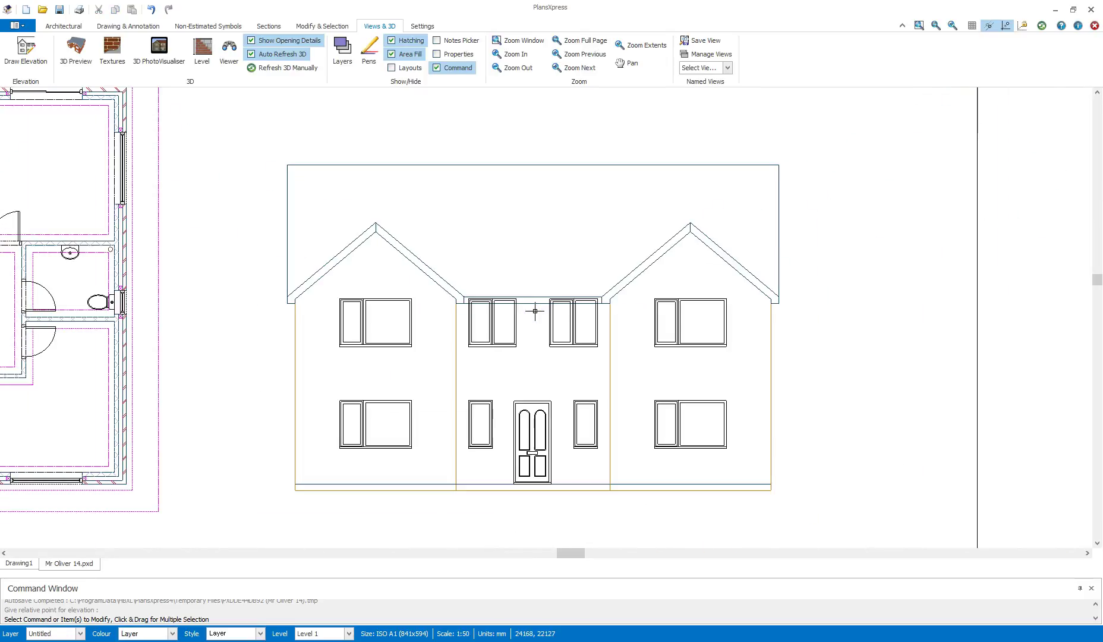
scroll(640, 289, "up", 2)
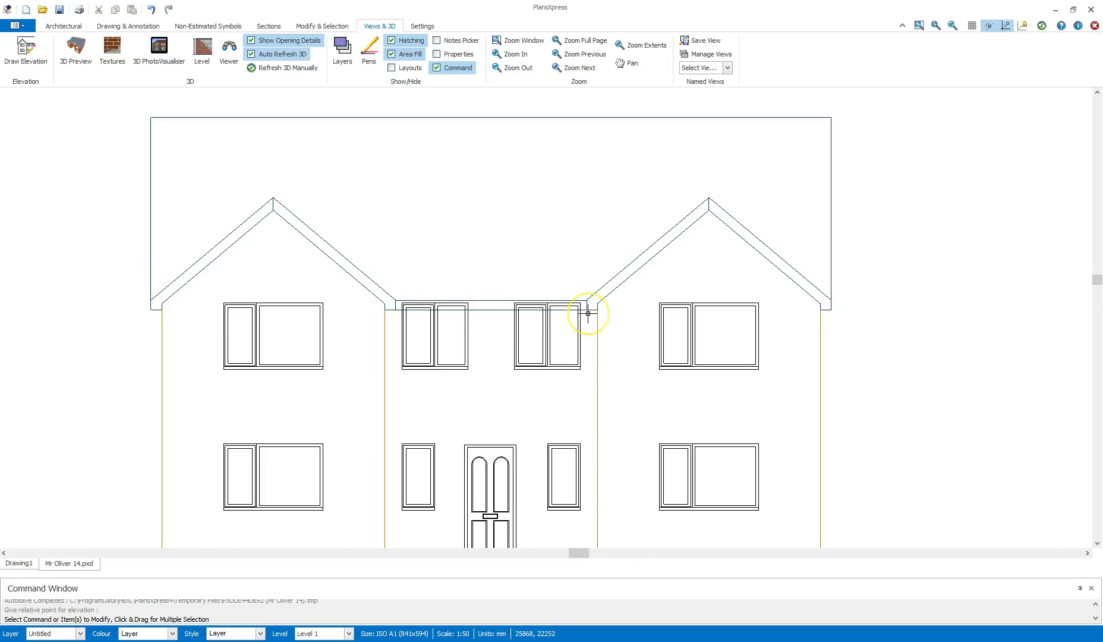
left_click(576, 301)
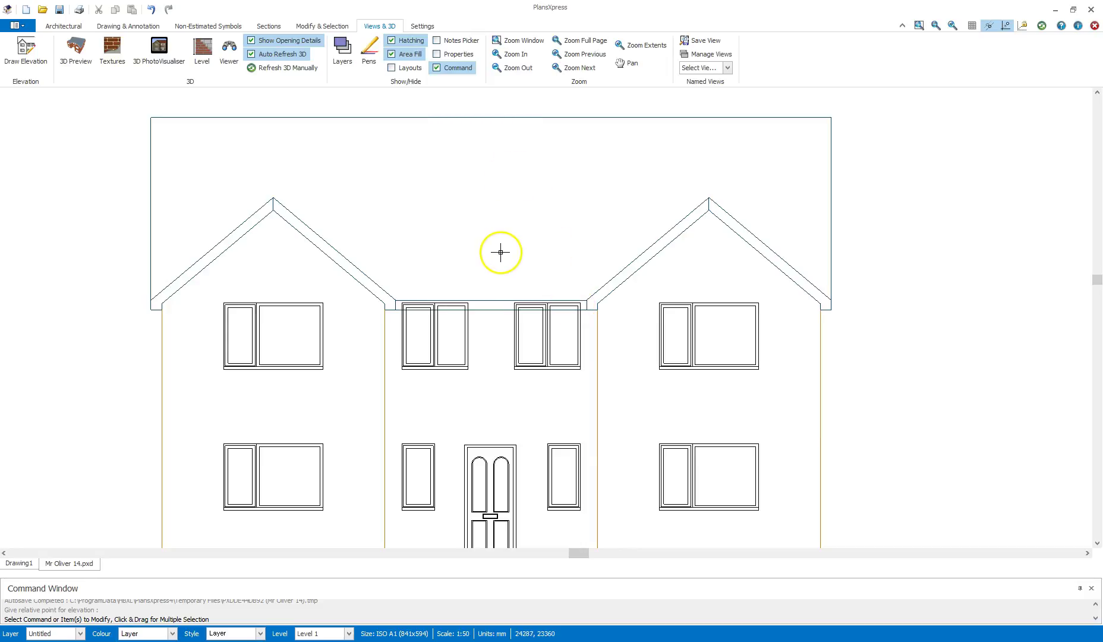
middle_click_drag(473, 263, 454, 285)
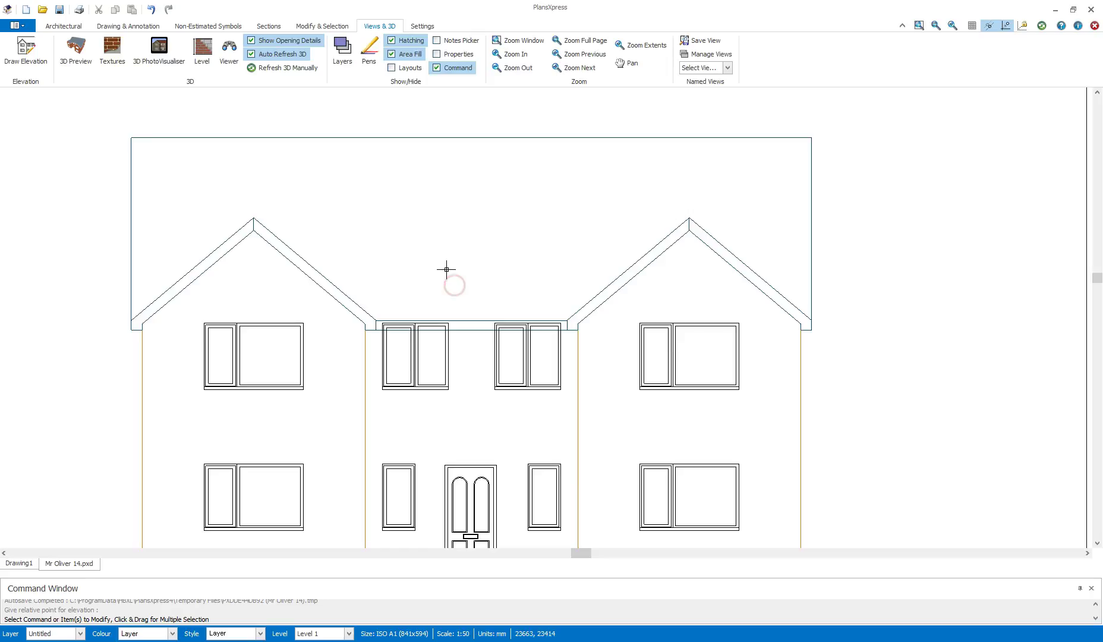
scroll(426, 257, "down", 2)
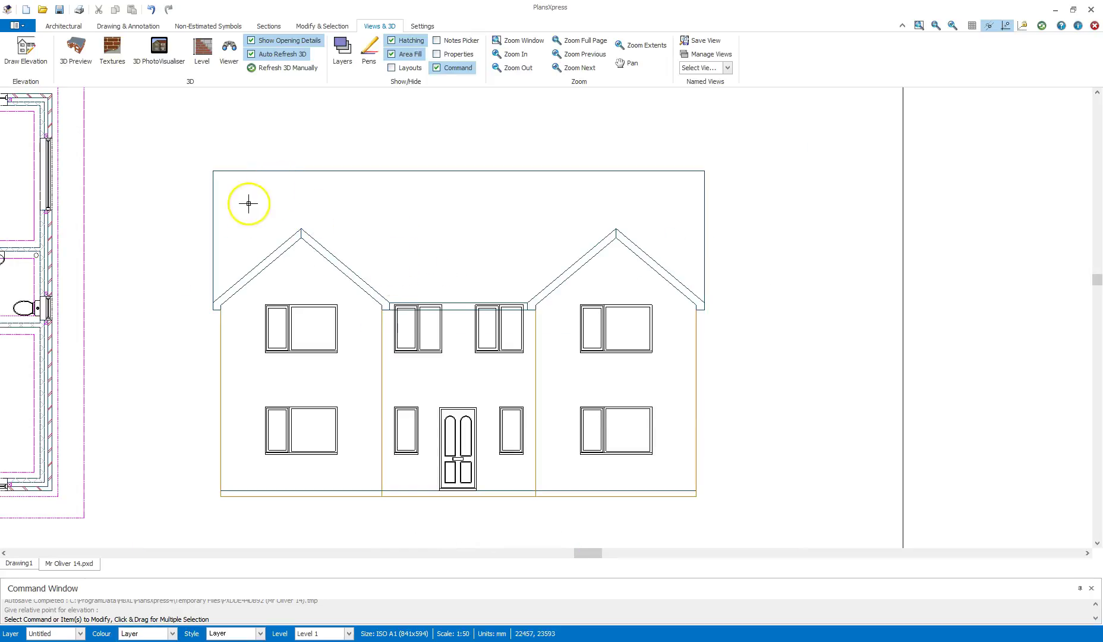
Try a Stretch boxing the roof and upper windows, pick a reference point, then cancel it
left_click(310, 28)
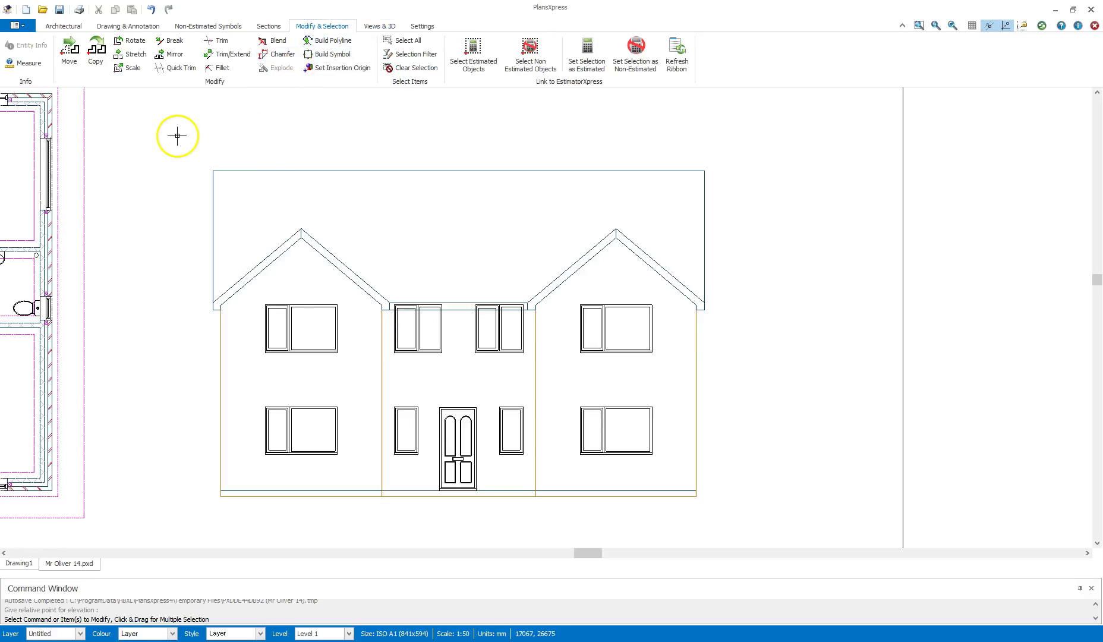
left_click(134, 57)
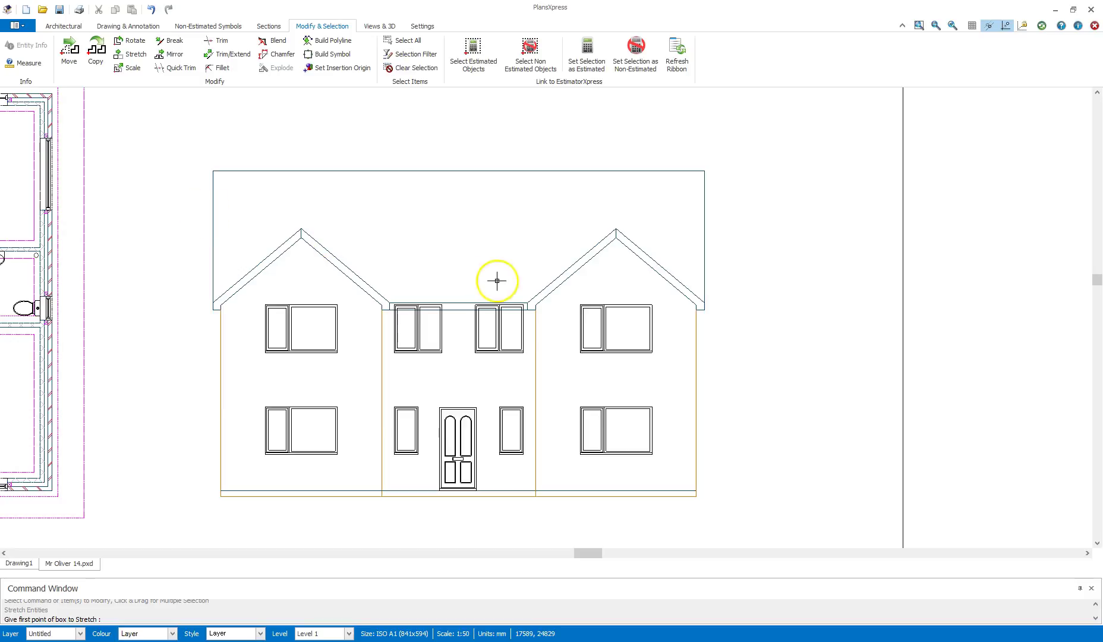
left_click(181, 159)
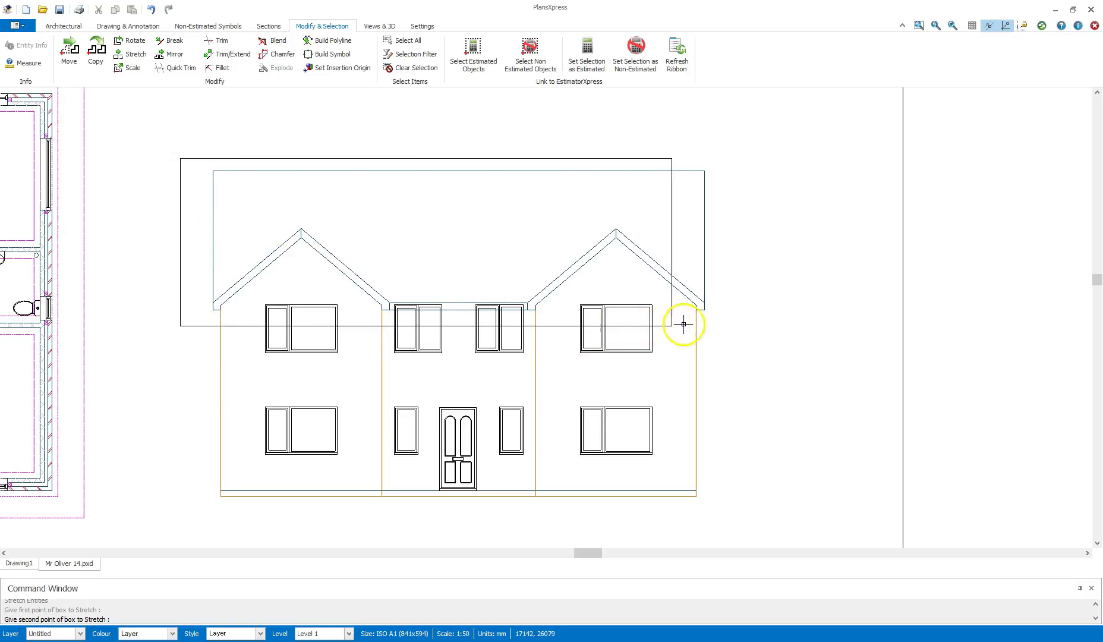
left_click(725, 320)
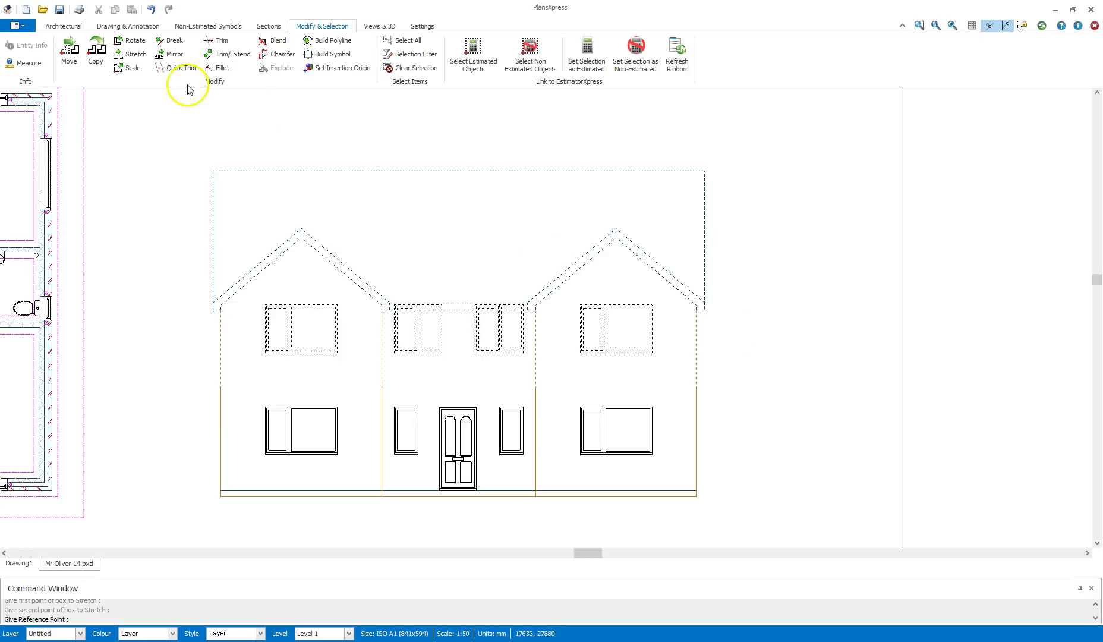
left_click(162, 99)
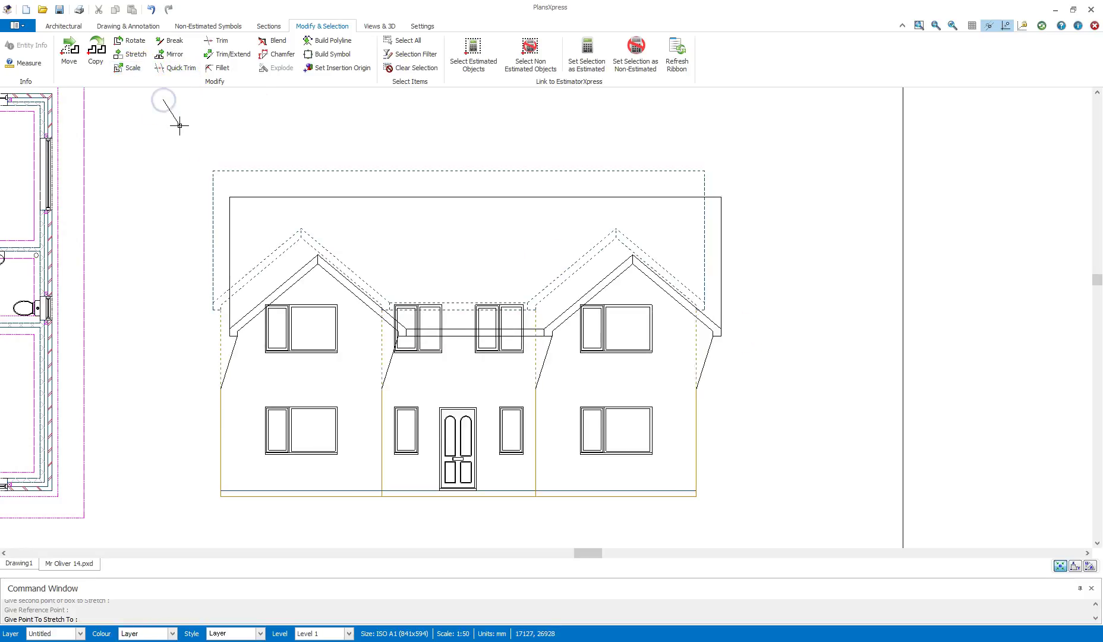
right_click(173, 111)
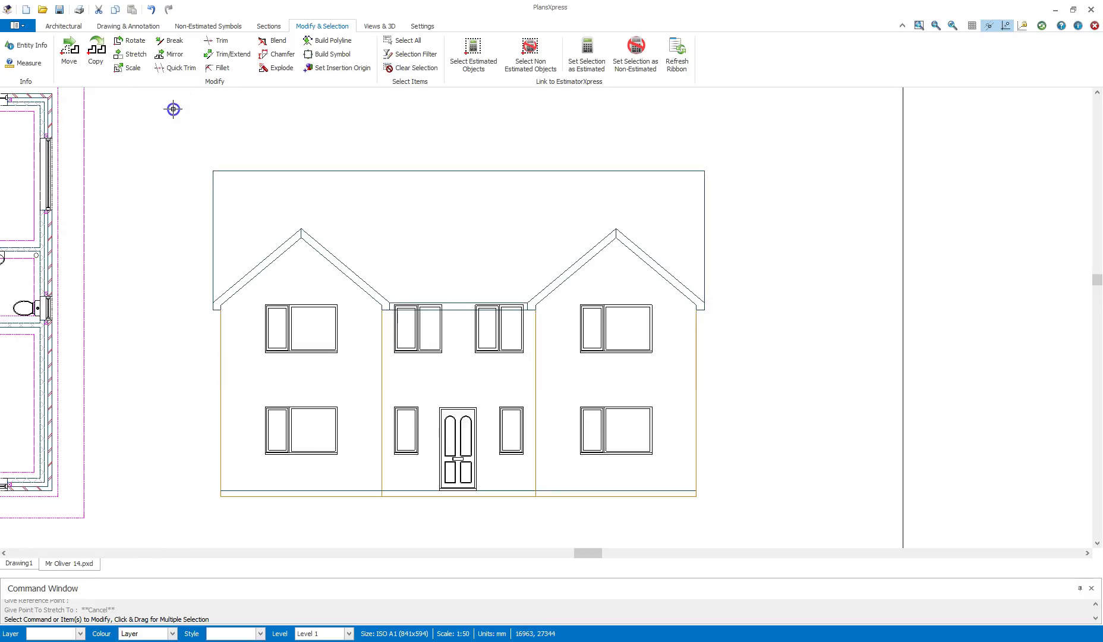
Stretch the roof and upper-floor windows from the roof end, entering a 215 upward distance
left_click(134, 54)
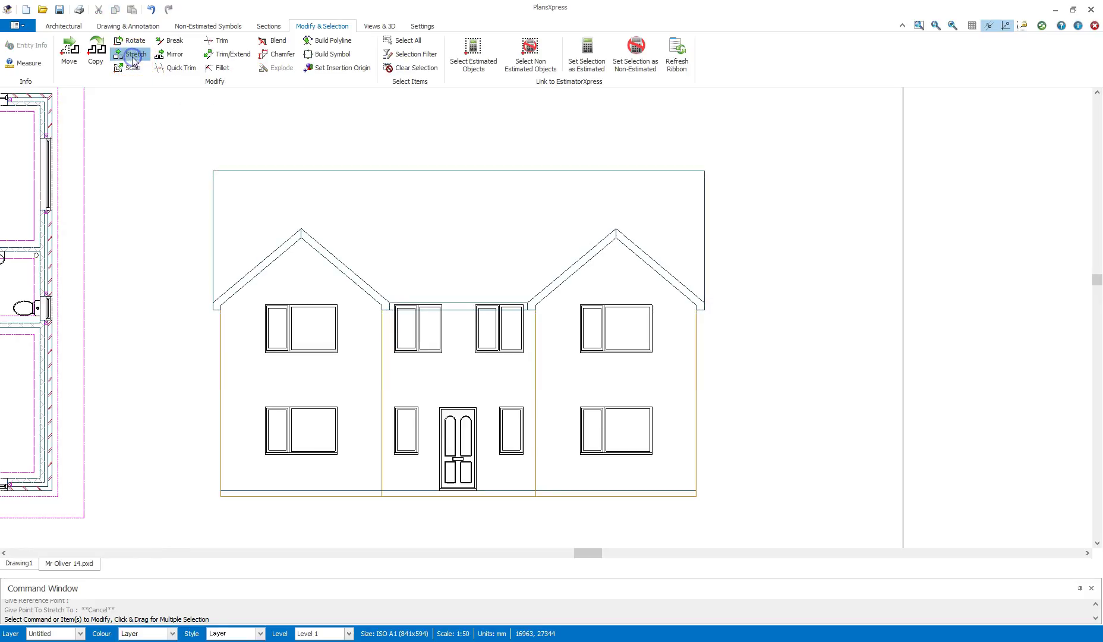
left_click(187, 146)
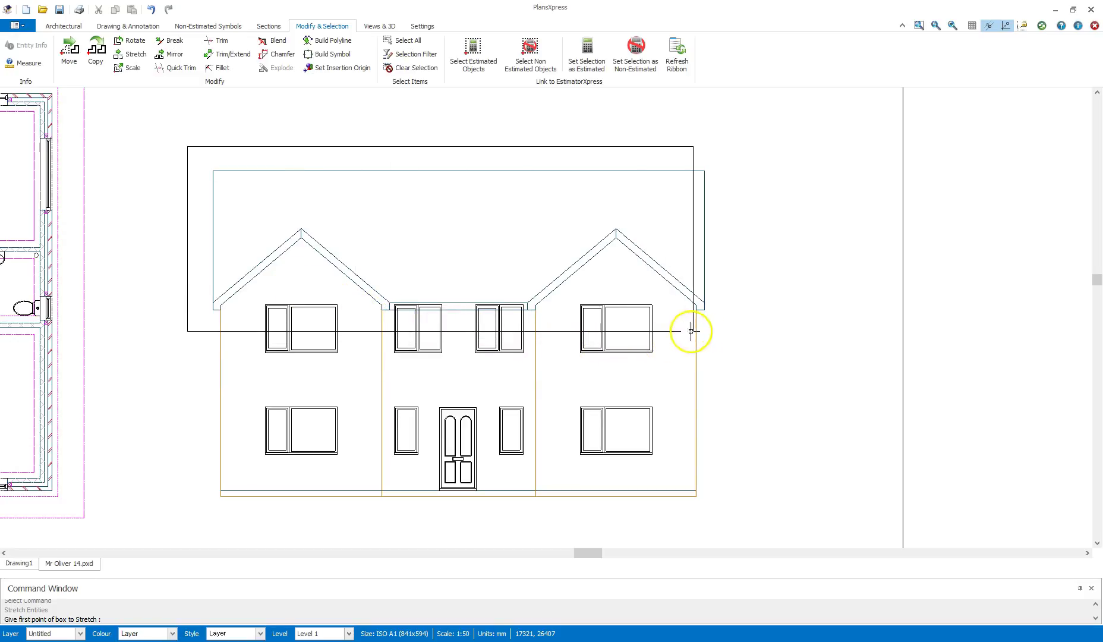
left_click(726, 323)
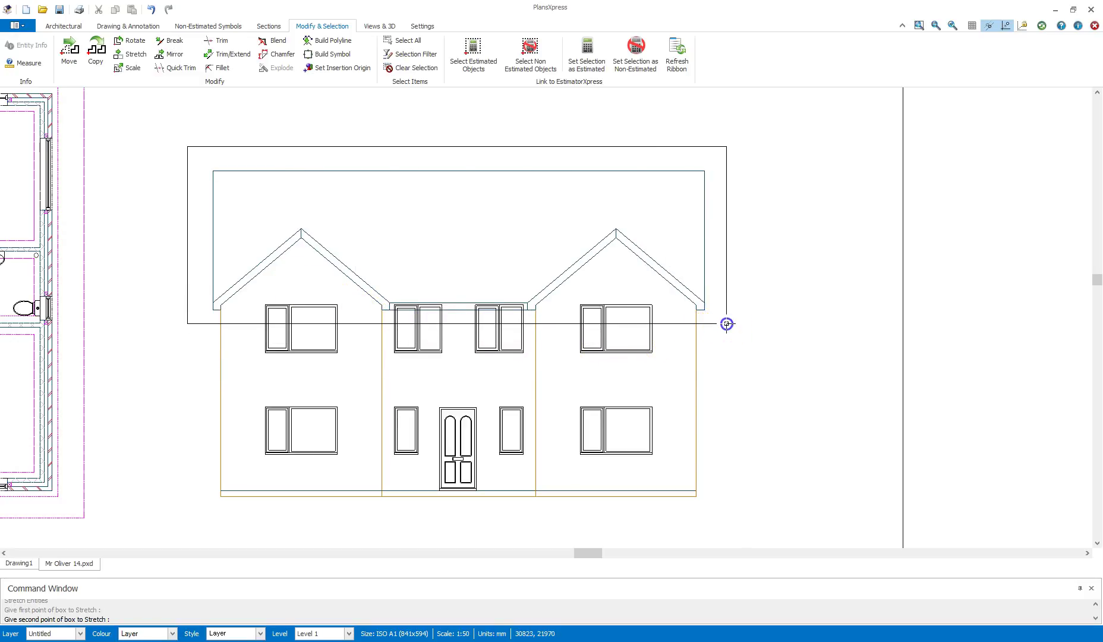
left_click(775, 225)
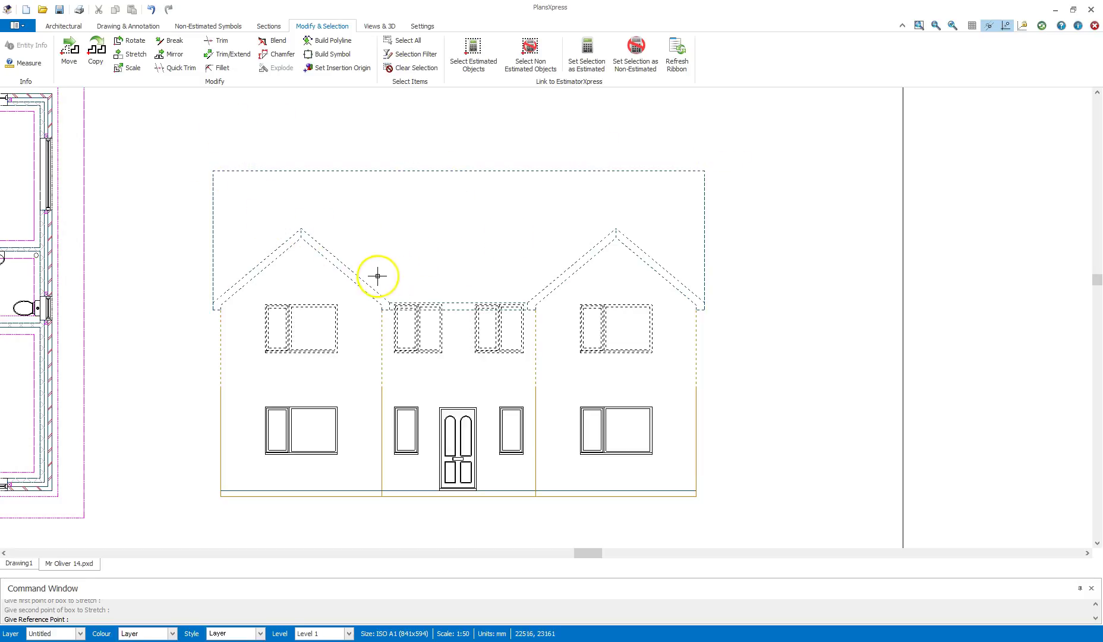
scroll(363, 296, "up", 5)
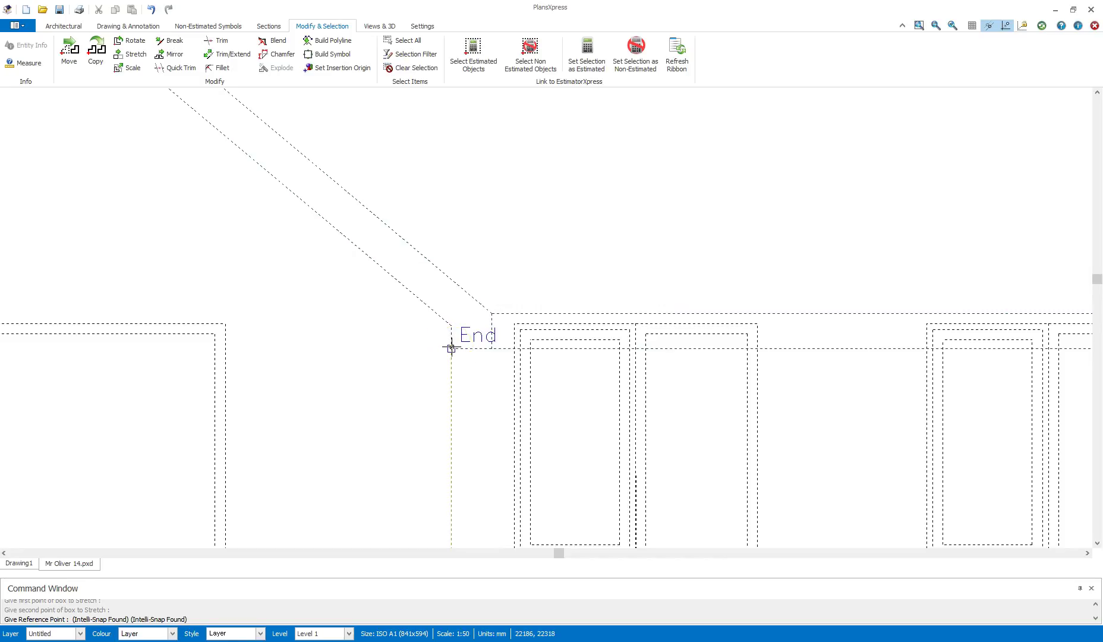
left_click(452, 347)
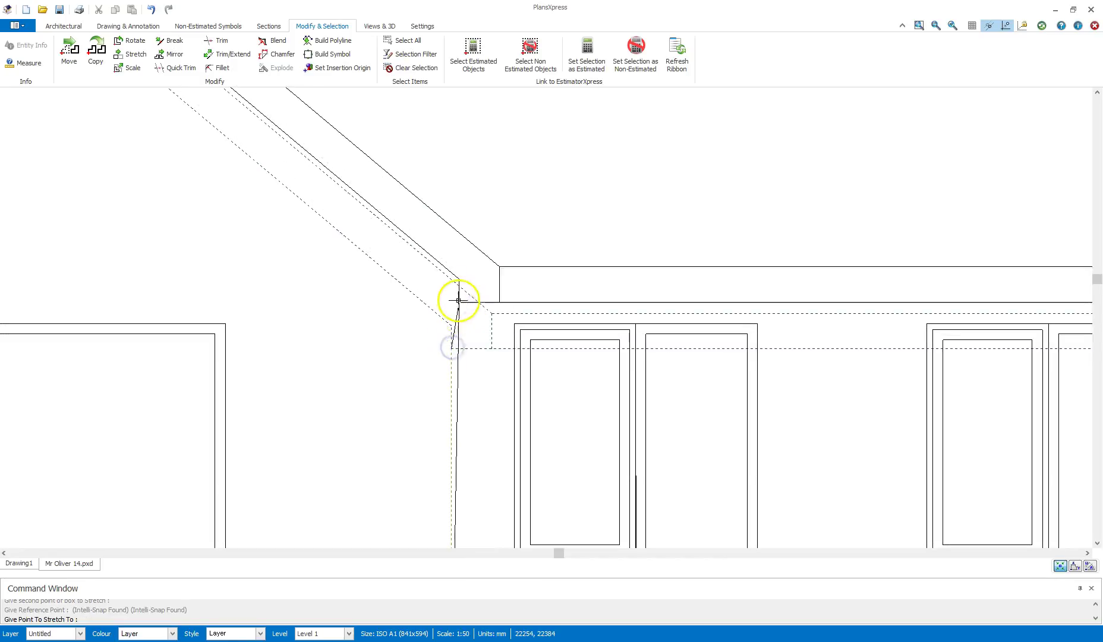
right_click(453, 350)
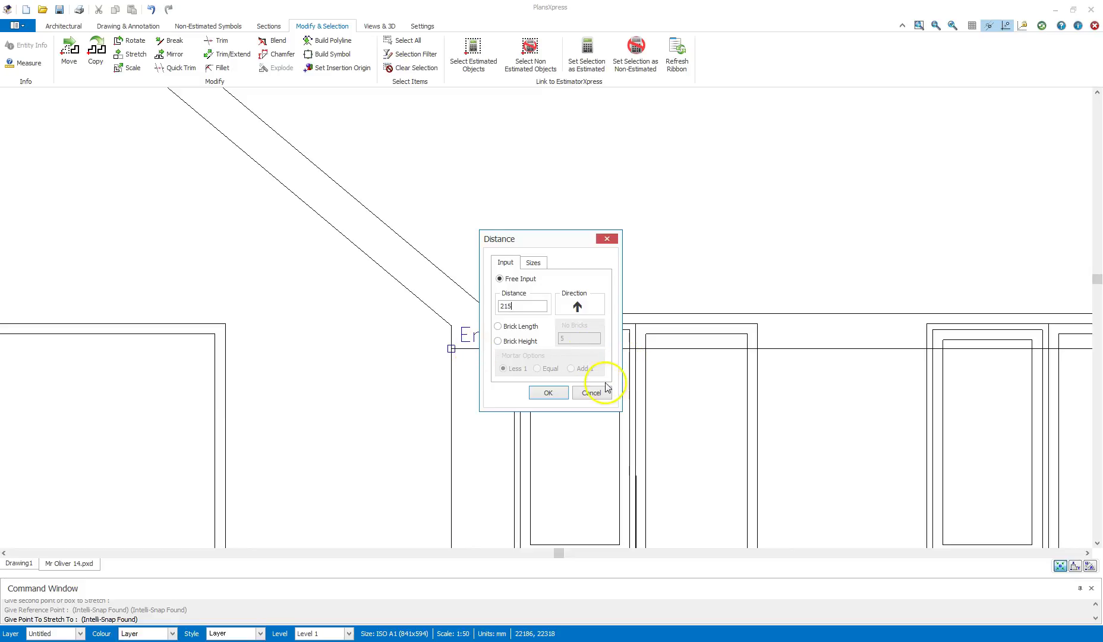
Apply the 215 mm upward stretch and inspect an upper-floor window, then clear the selection
left_click(548, 392)
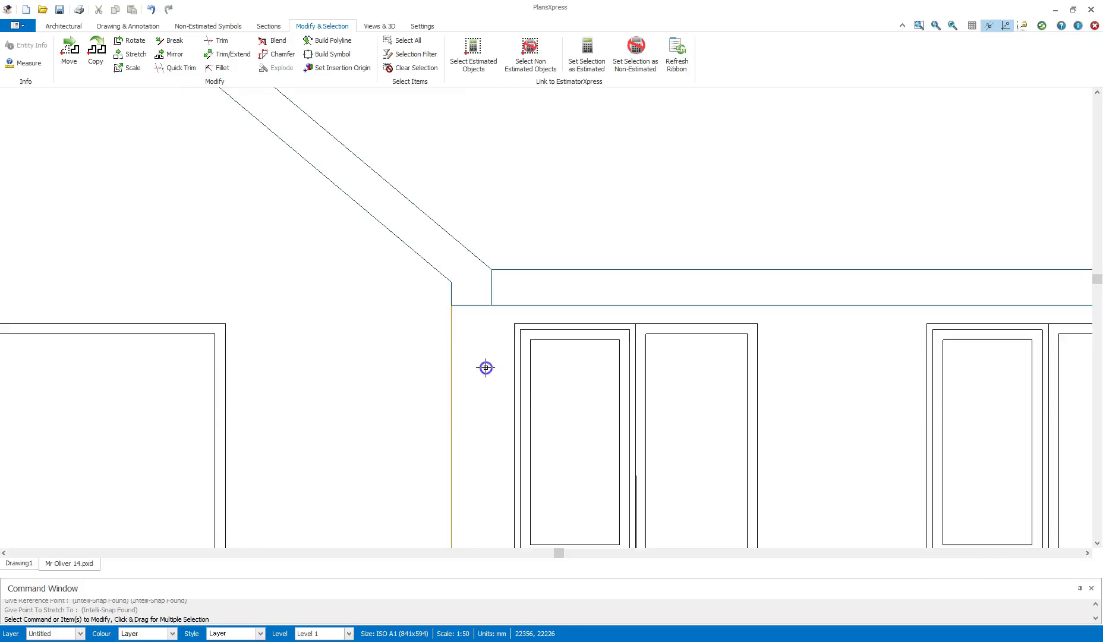
scroll(483, 362, "down", 6)
scroll(539, 341, "up", 6)
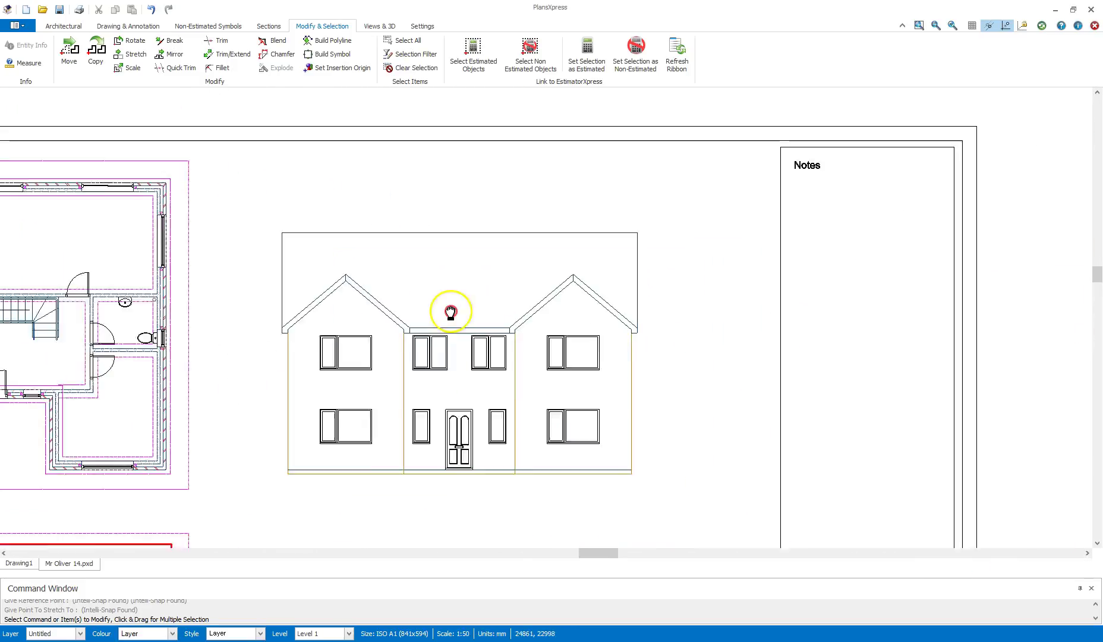
scroll(420, 336, "down", 4)
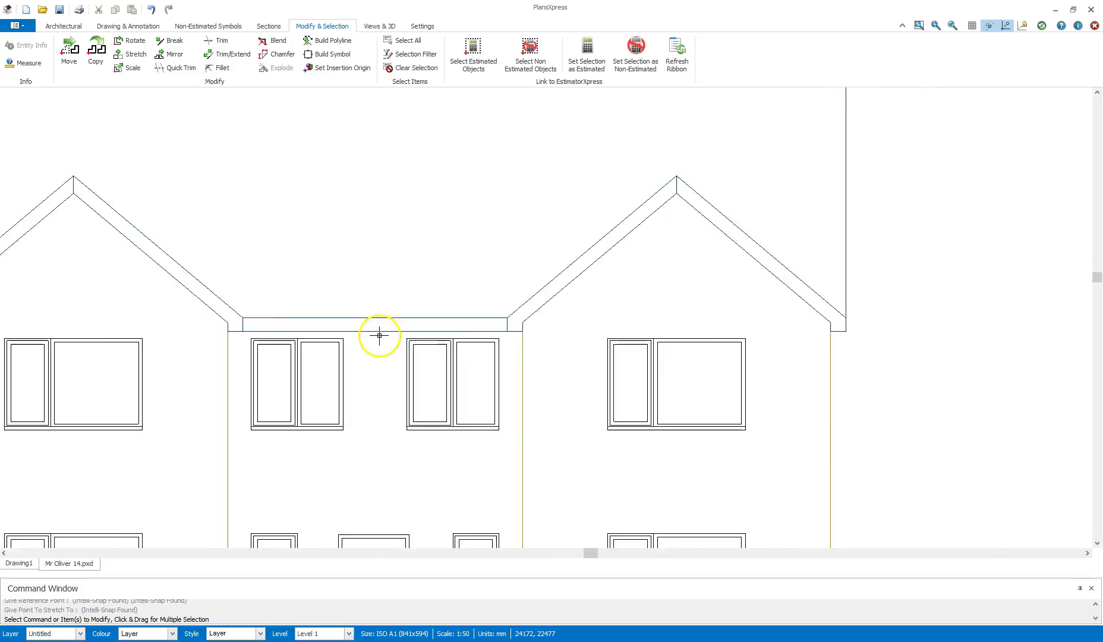
scroll(362, 339, "up", 5)
left_click(348, 334)
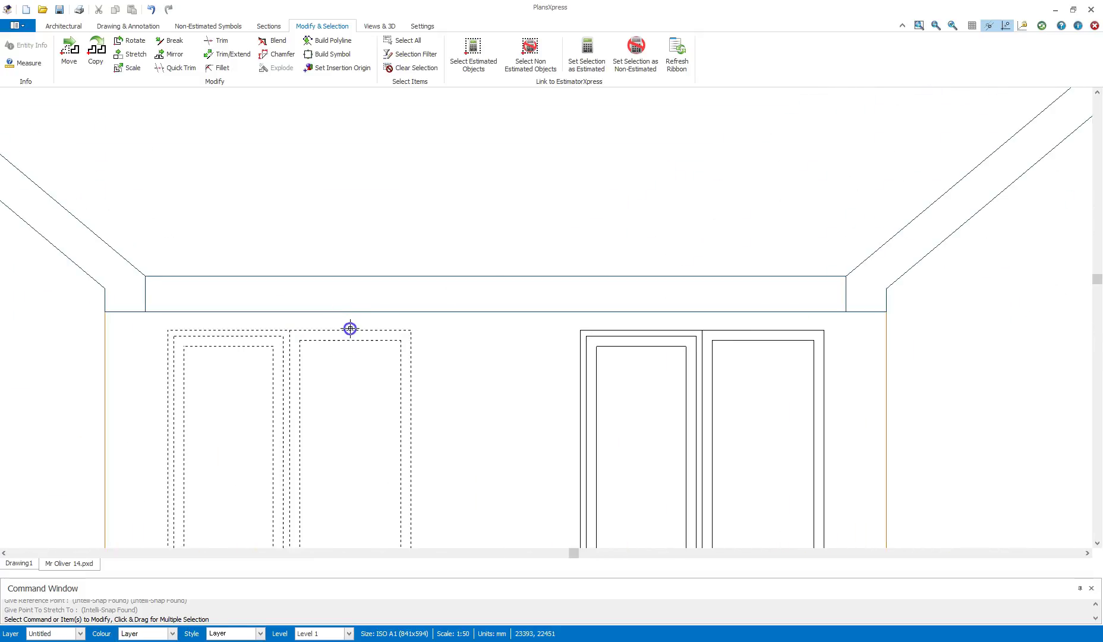
key("Escape")
Pan out to show the floor plans and title block, and switch to the Views & 3D tools
scroll(488, 353, "down", 4)
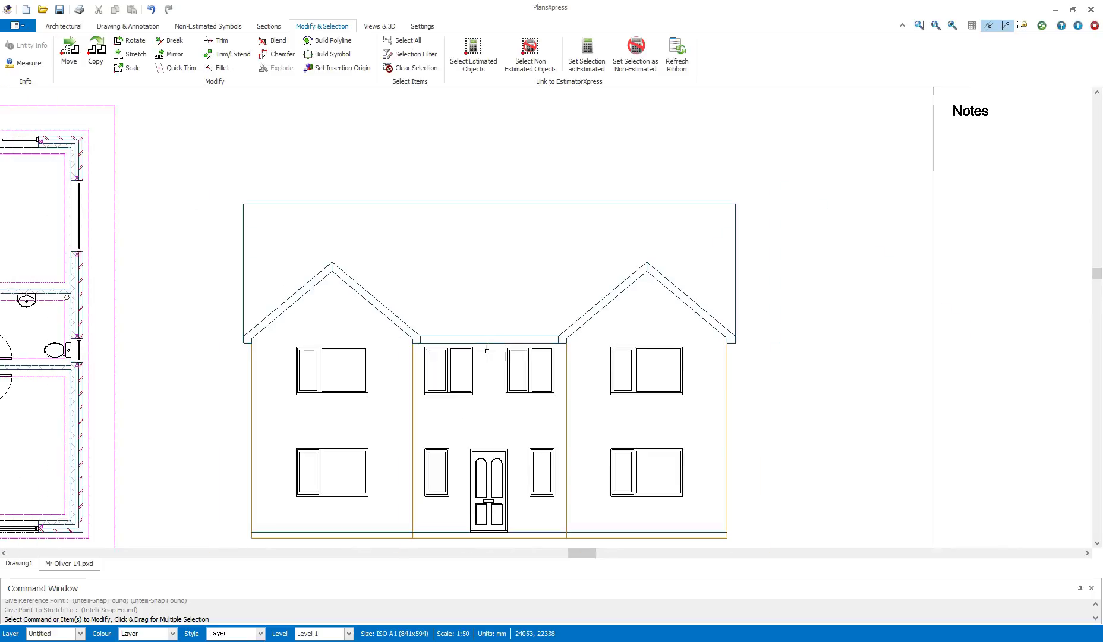
scroll(477, 337, "down", 3)
middle_click_drag(637, 353, 684, 233)
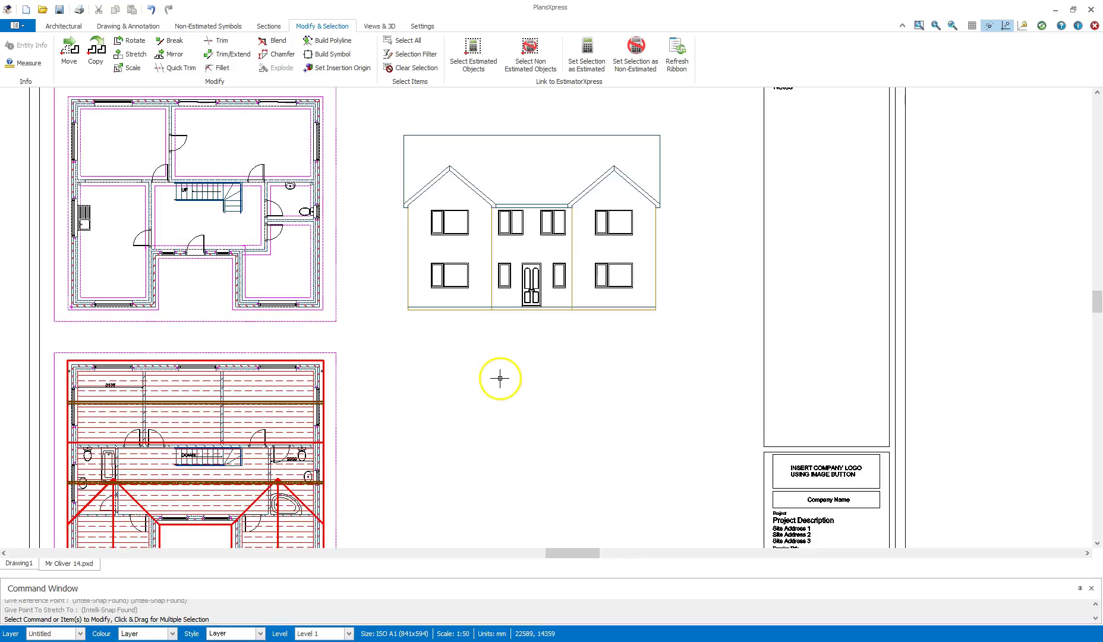
middle_click_drag(372, 254, 364, 277)
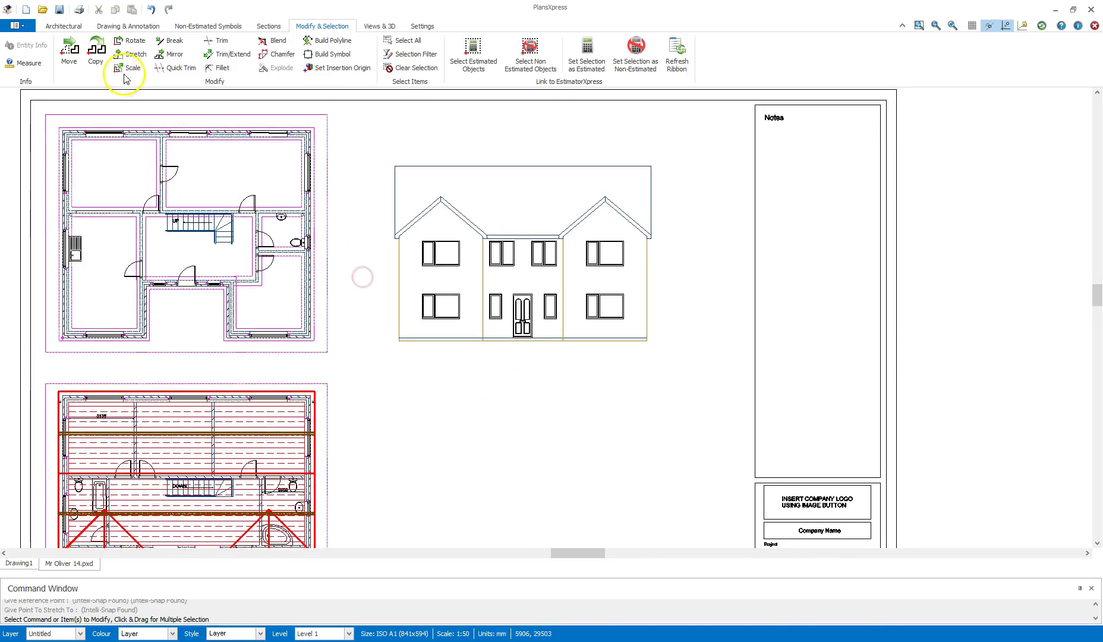
left_click(376, 27)
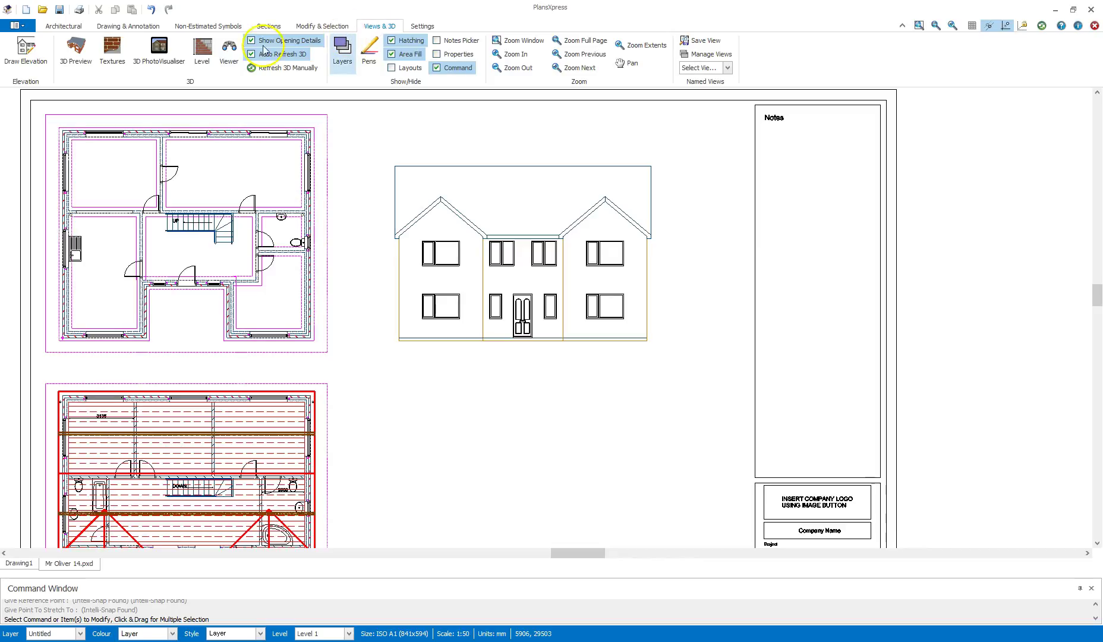
Start a new elevation from the upper-floor plan wall, setting its observation point and view depth
left_click(37, 56)
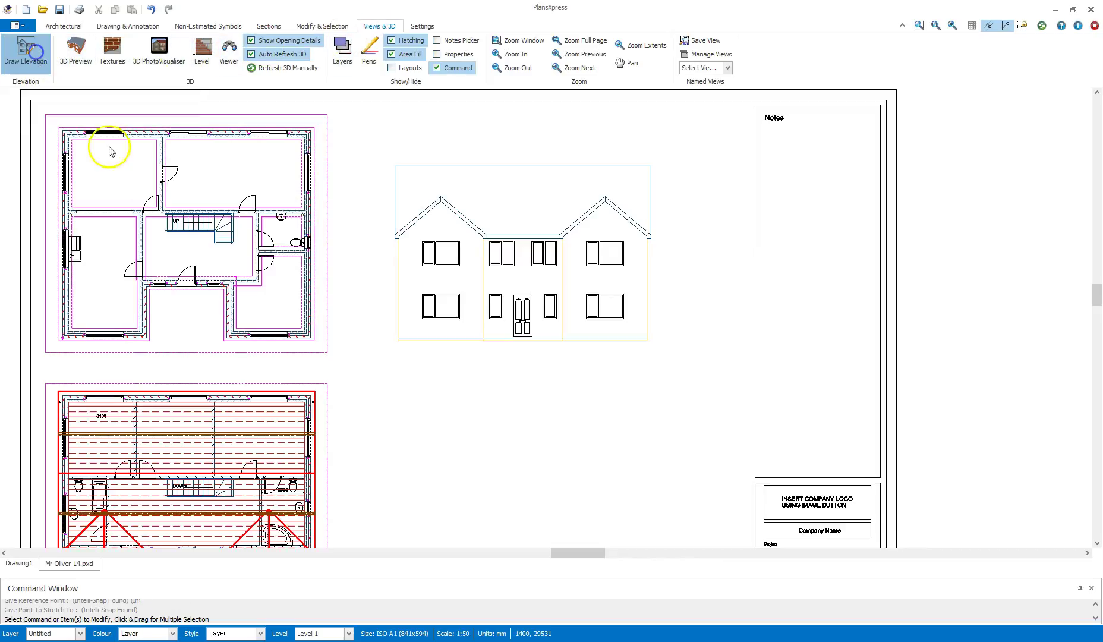
scroll(364, 305, "down", 1)
scroll(358, 305, "up", 4)
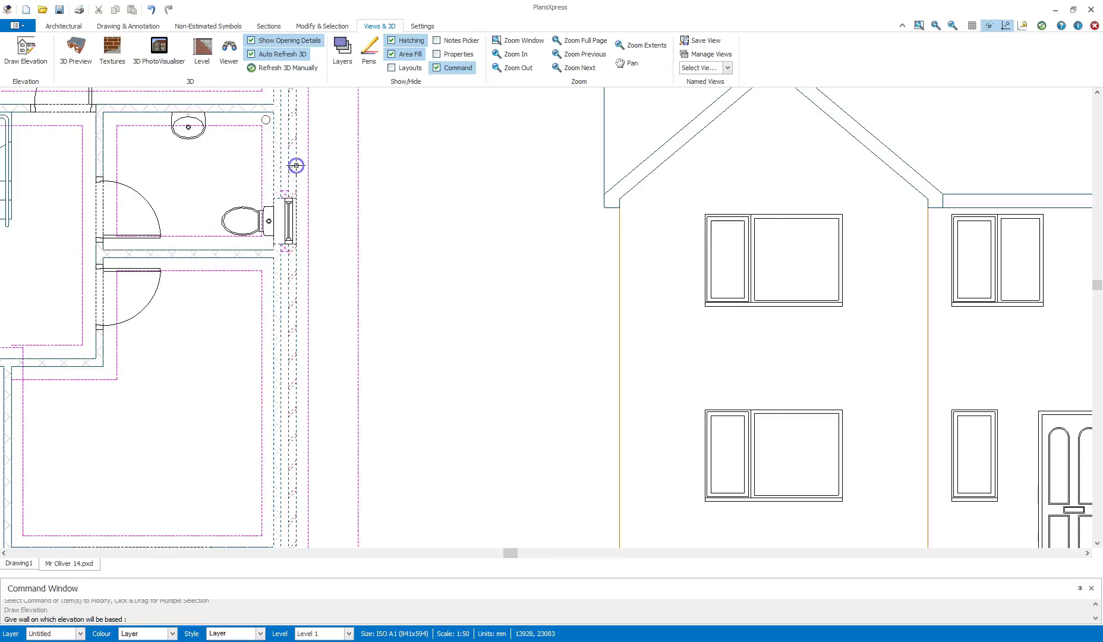
left_click(296, 165)
scroll(296, 165, "down", 3)
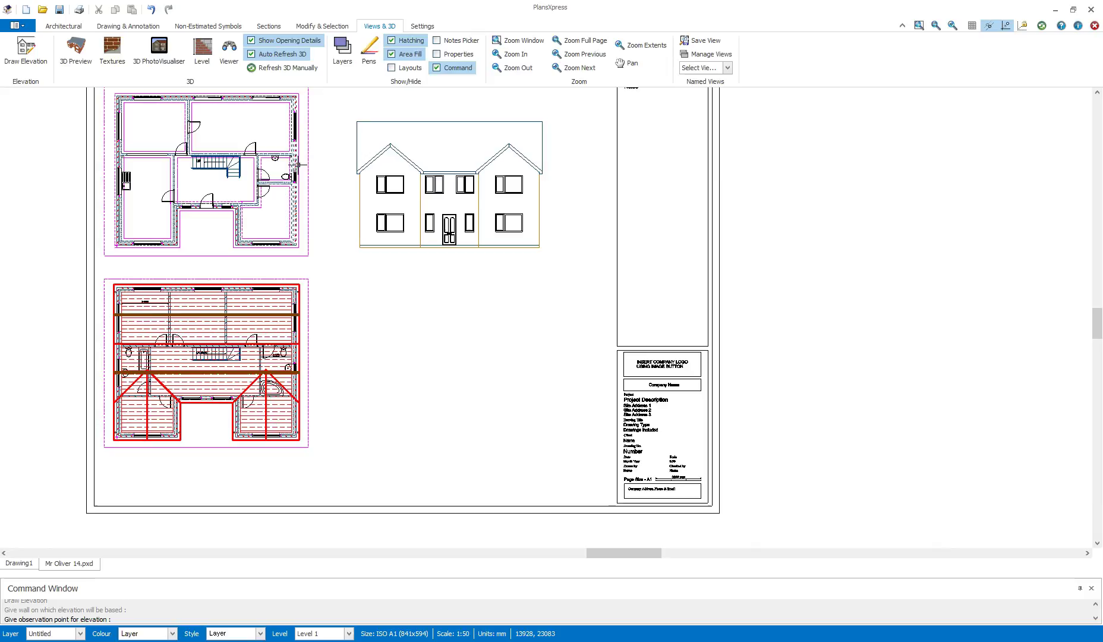
left_click(329, 175)
left_click(343, 180)
scroll(255, 217, "up", 2)
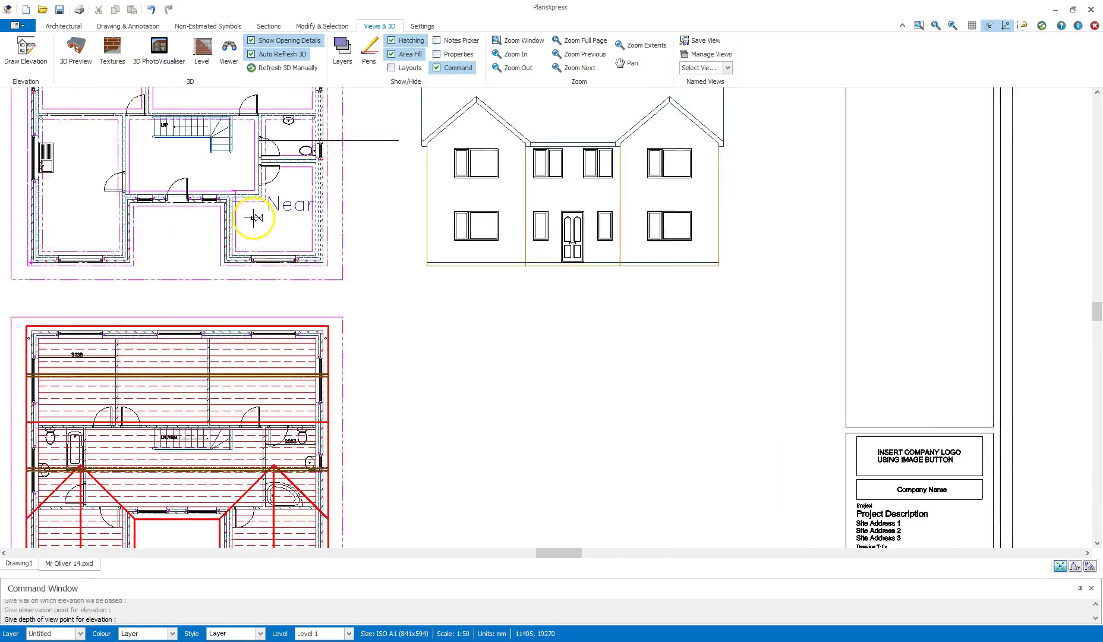
scroll(255, 217, "up", 1)
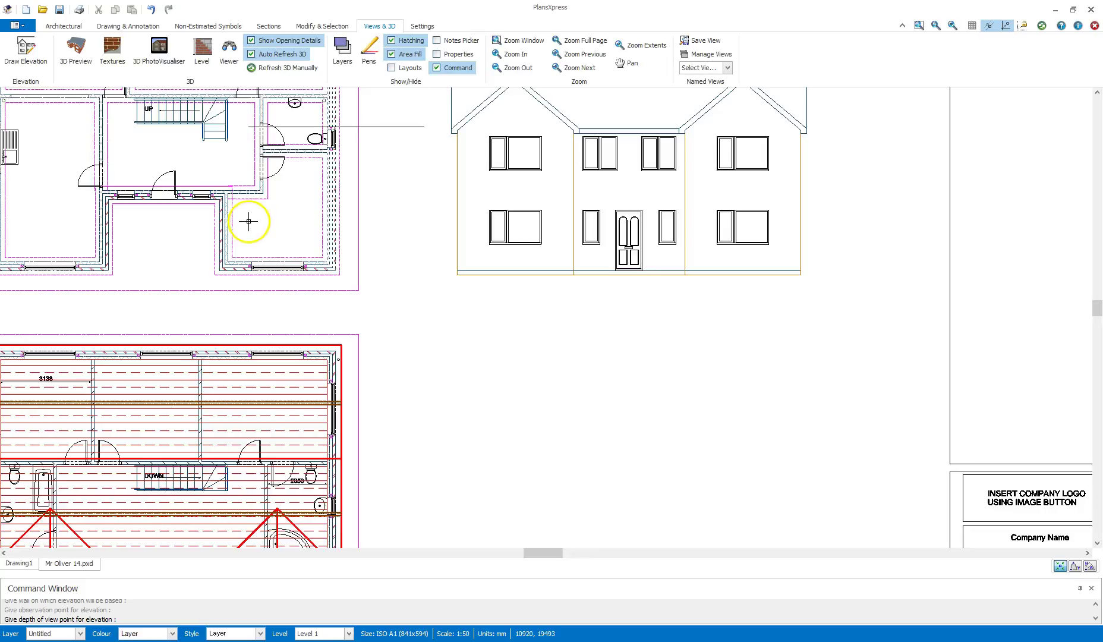
left_click(249, 221)
scroll(297, 239, "down", 1)
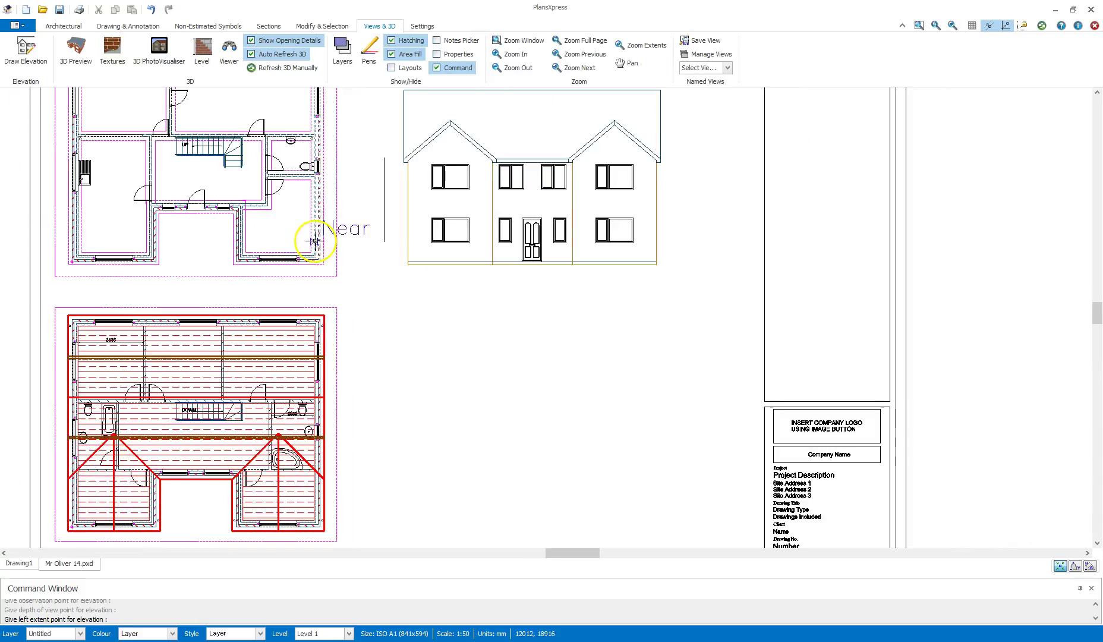
Set the side elevation's left and right extents, a plan-corner reference, and placement beside the roof plan
left_click(371, 279)
scroll(359, 217, "down", 3)
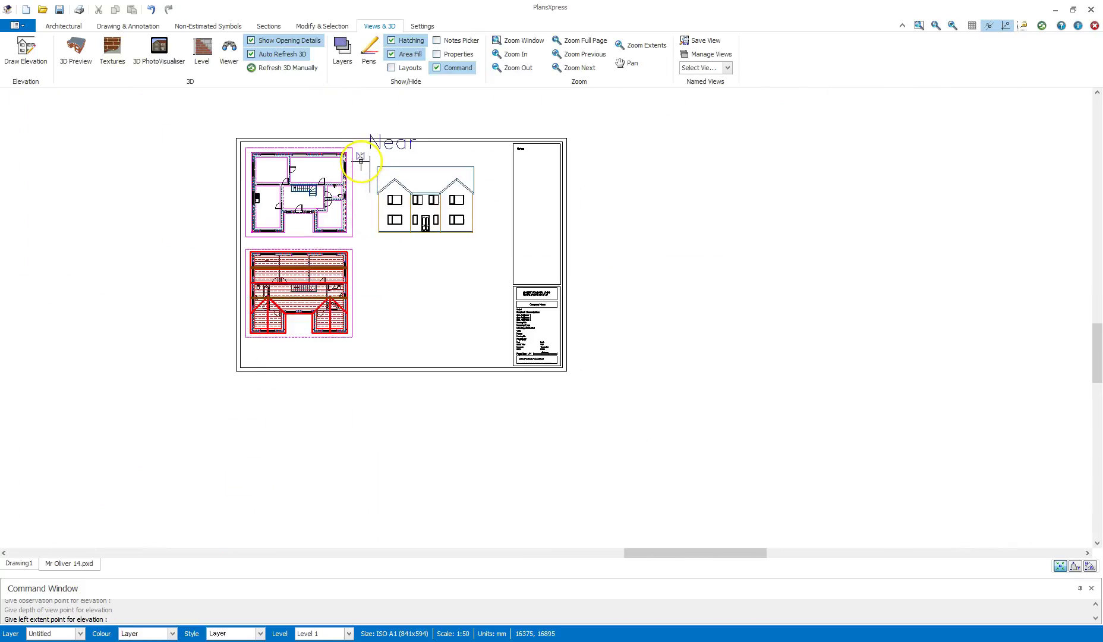
scroll(362, 142, "up", 3)
left_click(367, 130)
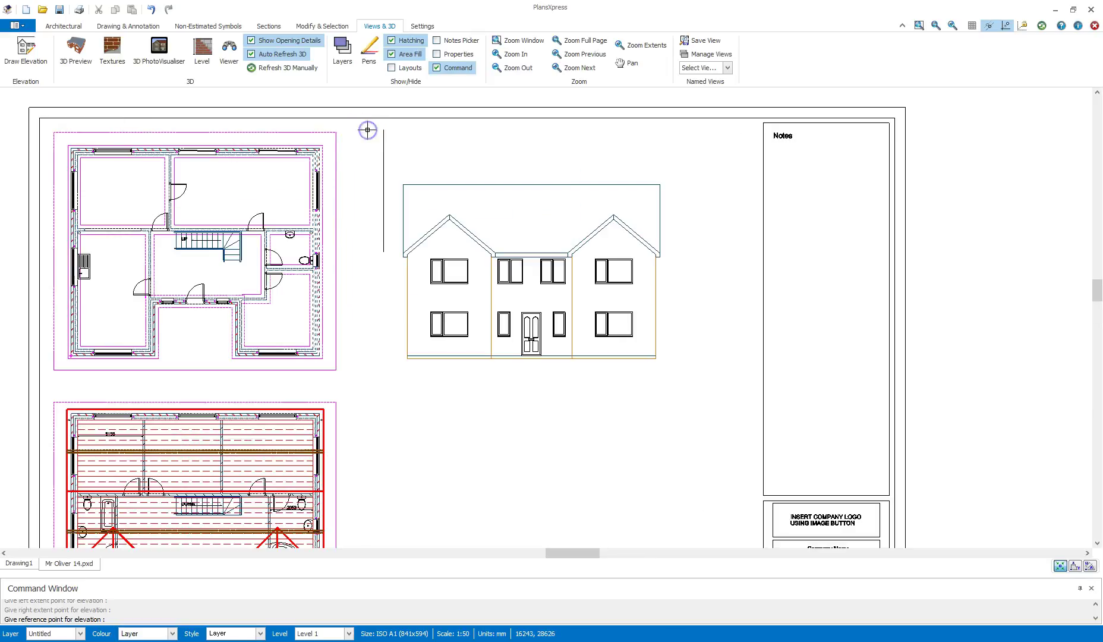
scroll(315, 382, "up", 4)
scroll(274, 408, "up", 2)
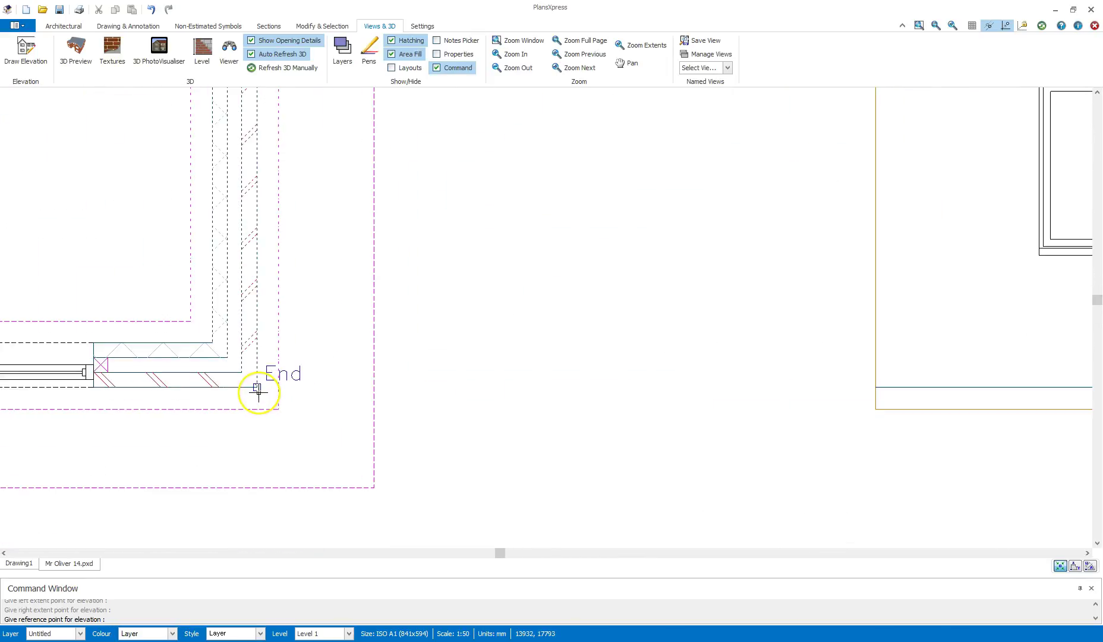
left_click(258, 391)
scroll(280, 397, "down", 5)
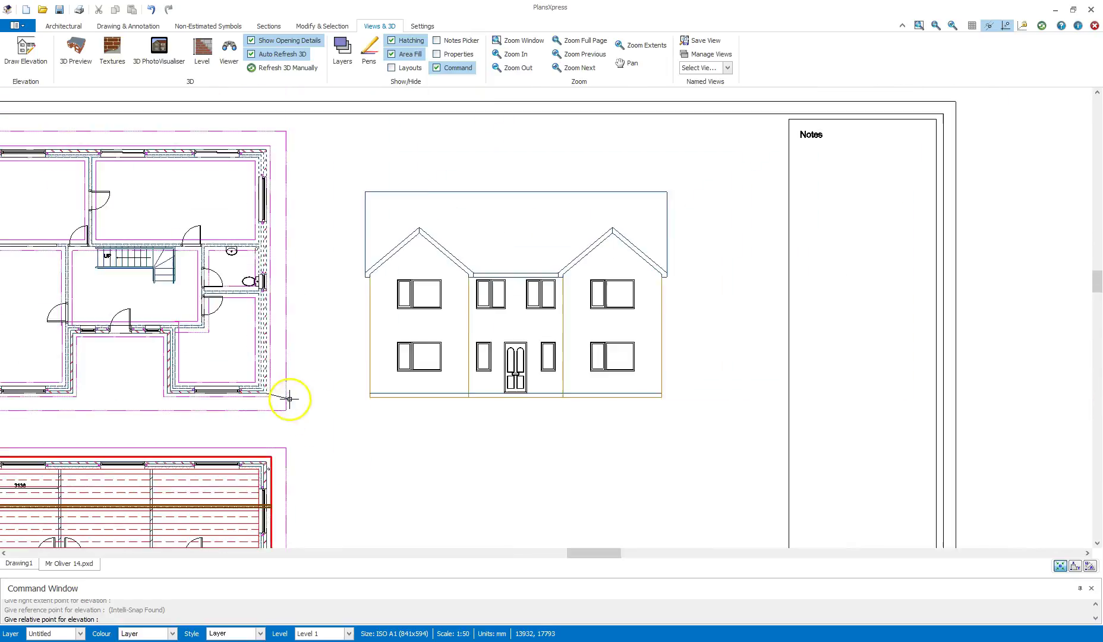
scroll(322, 472, "up", 6)
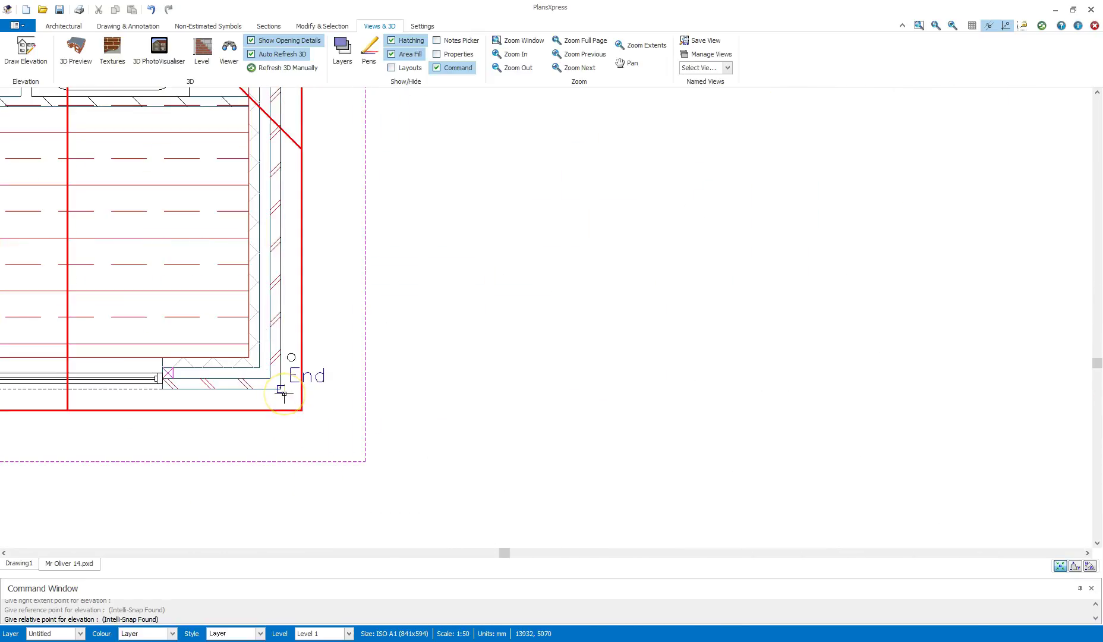
scroll(284, 393, "down", 3)
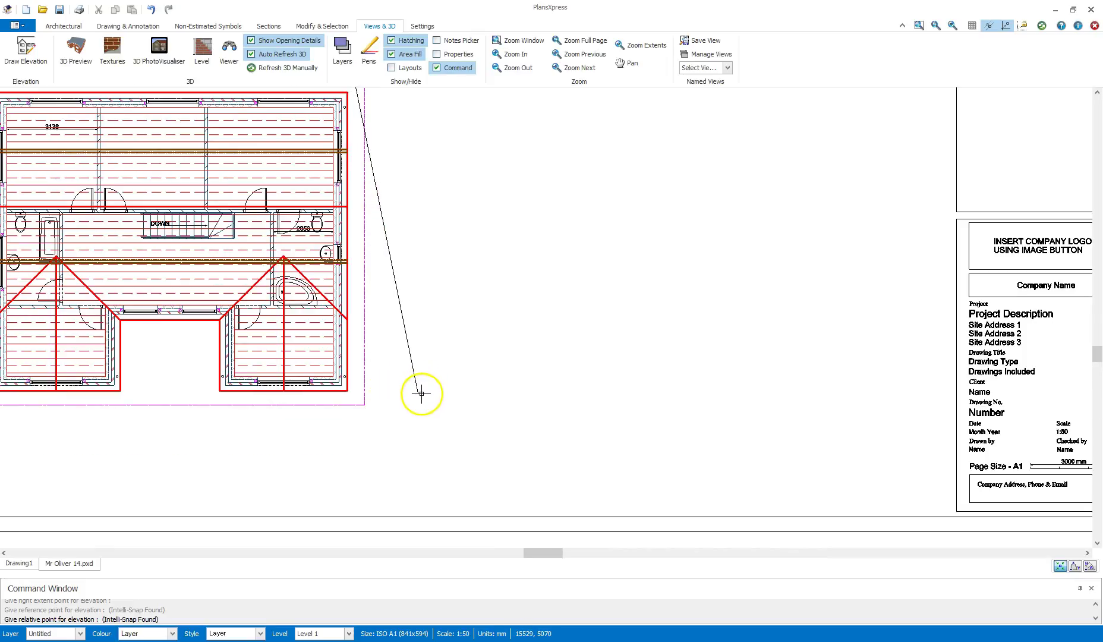
left_click(456, 388)
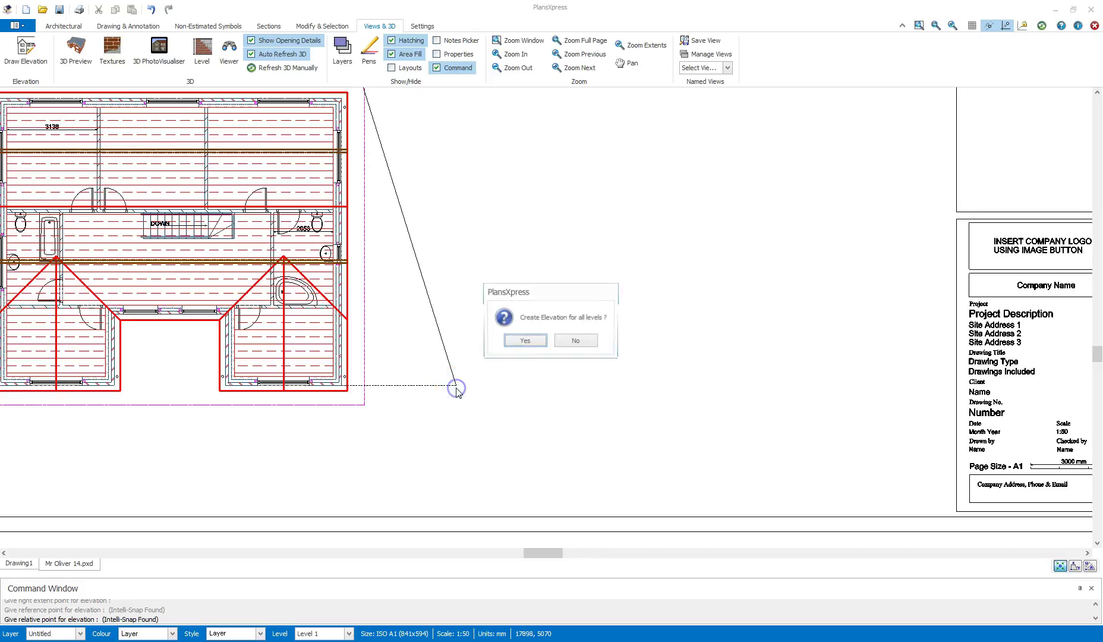
Create the side elevation for all levels, then select it and request Explode from the Symbol tab
left_click(526, 341)
scroll(565, 452, "down", 2)
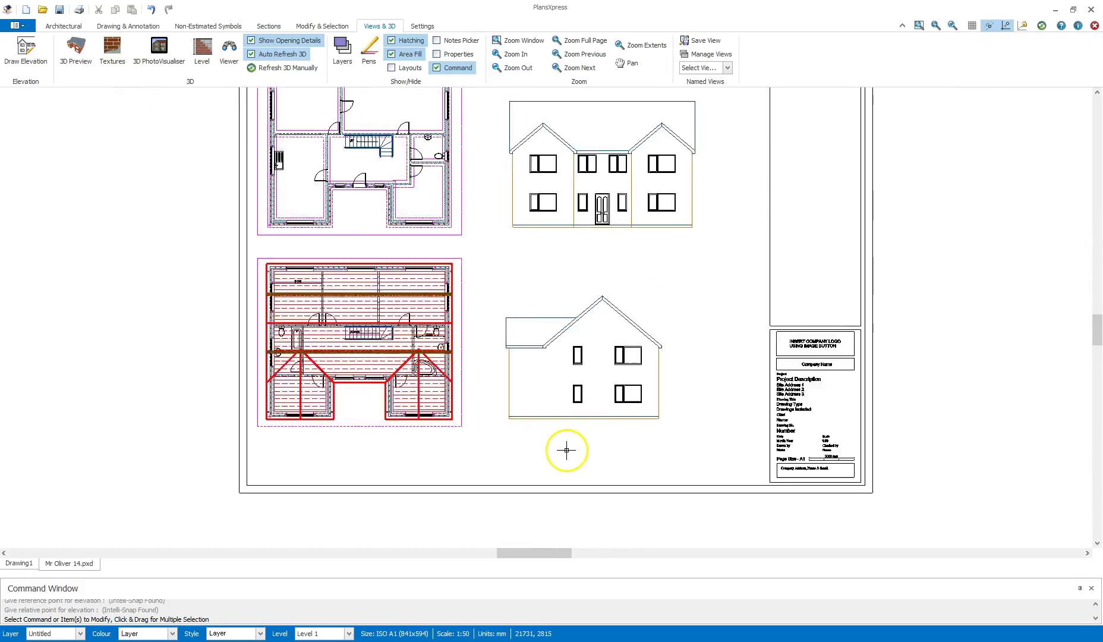
scroll(566, 450, "down", 1)
middle_click_drag(652, 423, 581, 372)
scroll(580, 372, "up", 1)
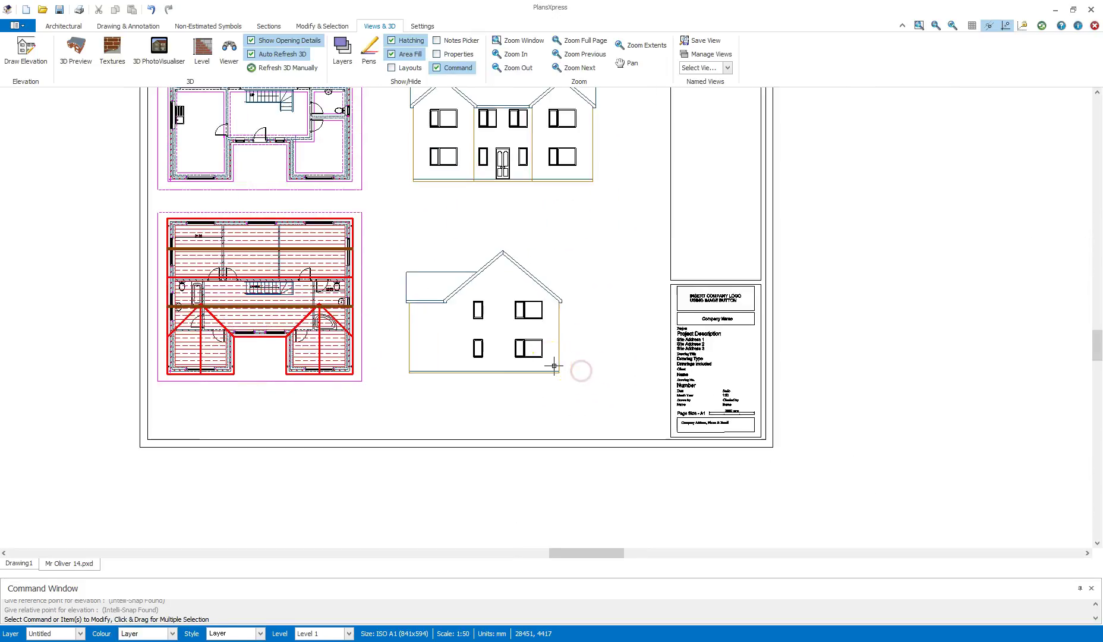
scroll(524, 337, "up", 2)
left_click(417, 220)
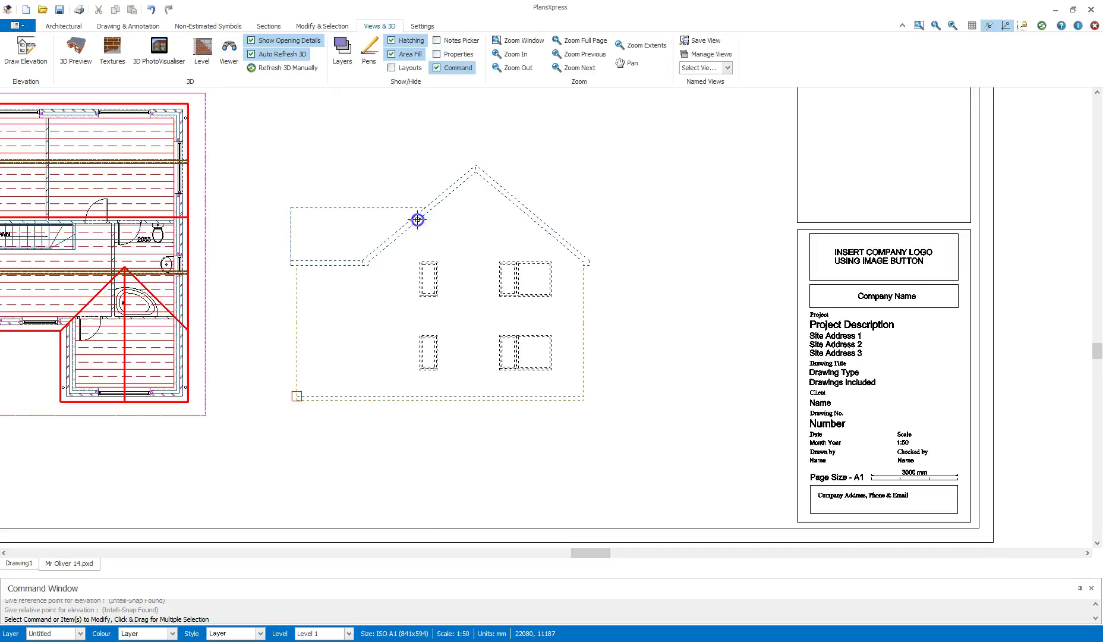
left_click(153, 54)
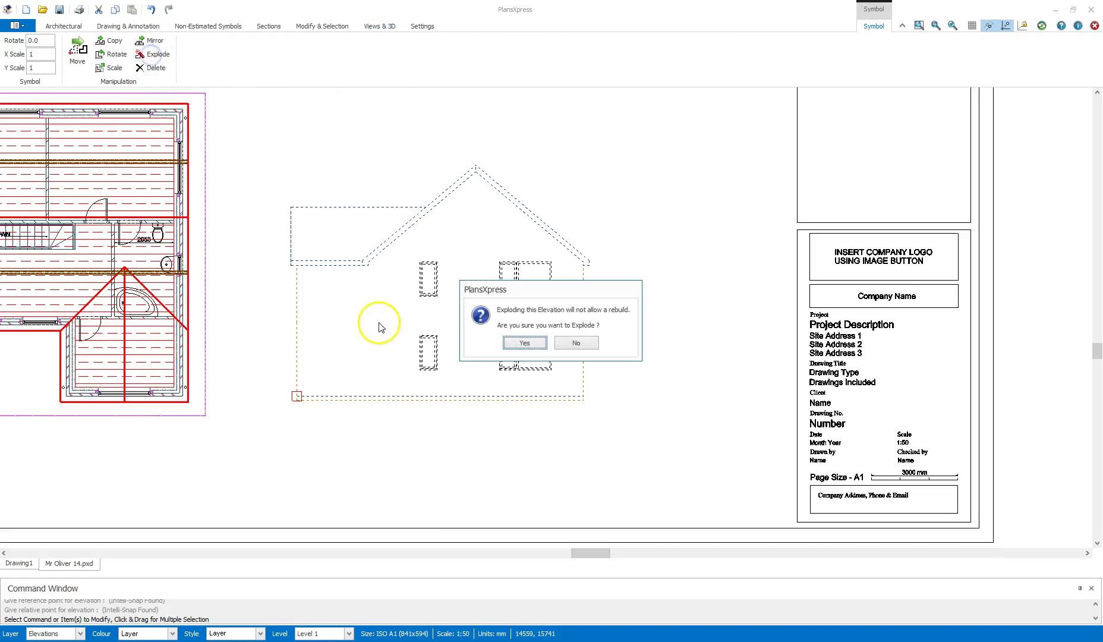
Explode the side elevation into plain lines
left_click(525, 343)
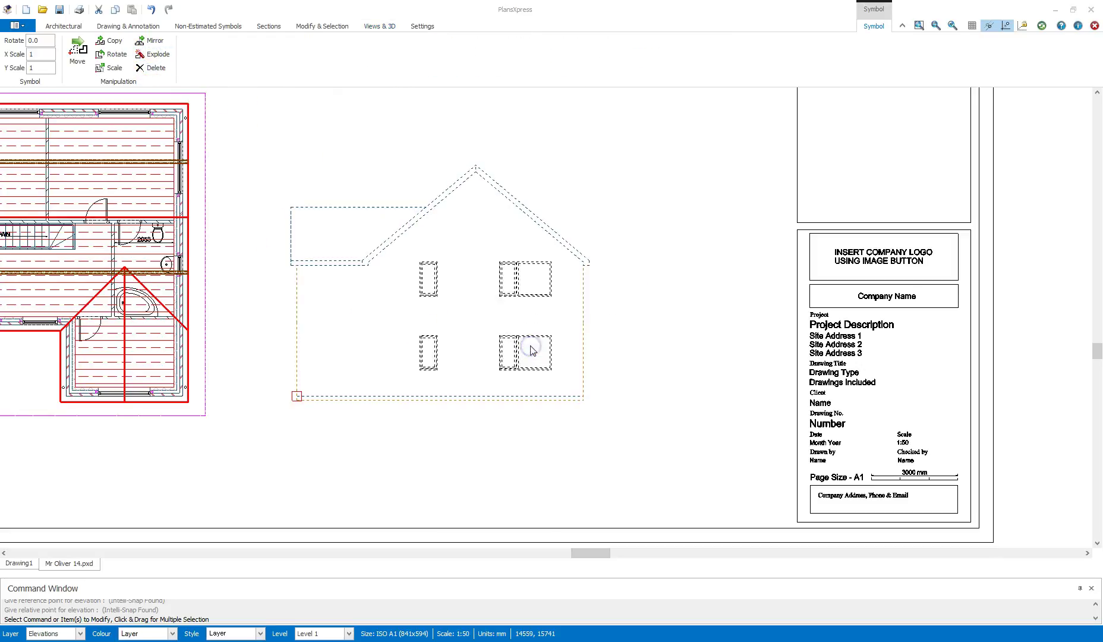
middle_click_drag(387, 286, 442, 336)
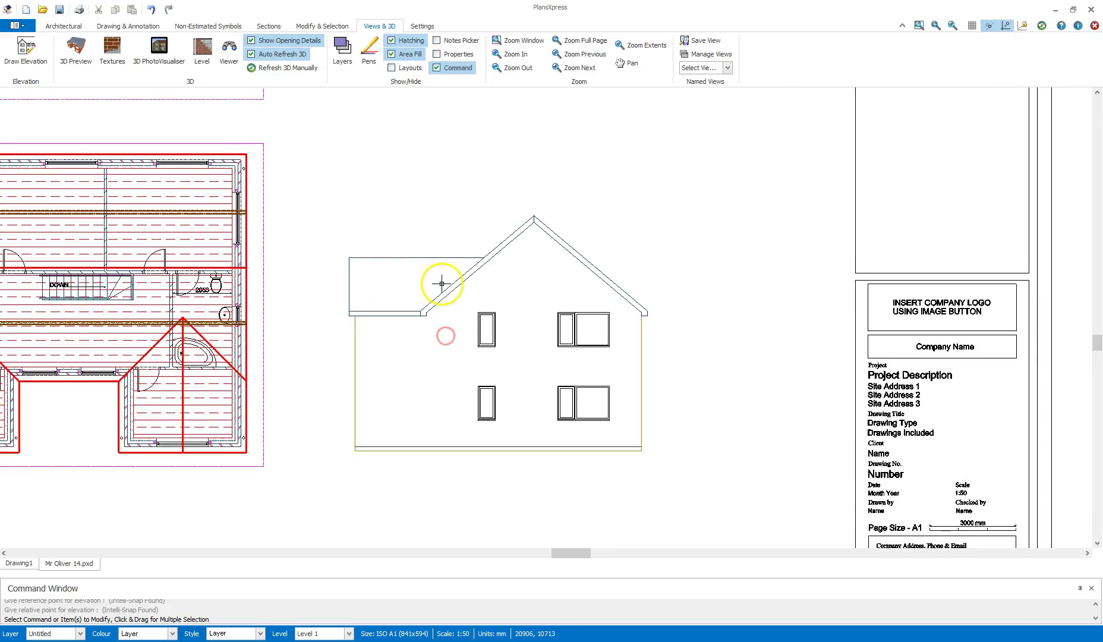
left_click(448, 285)
left_click(431, 355)
Stretch the side elevation's roof and upper windows 215 mm upward from the eave corner
left_click(336, 27)
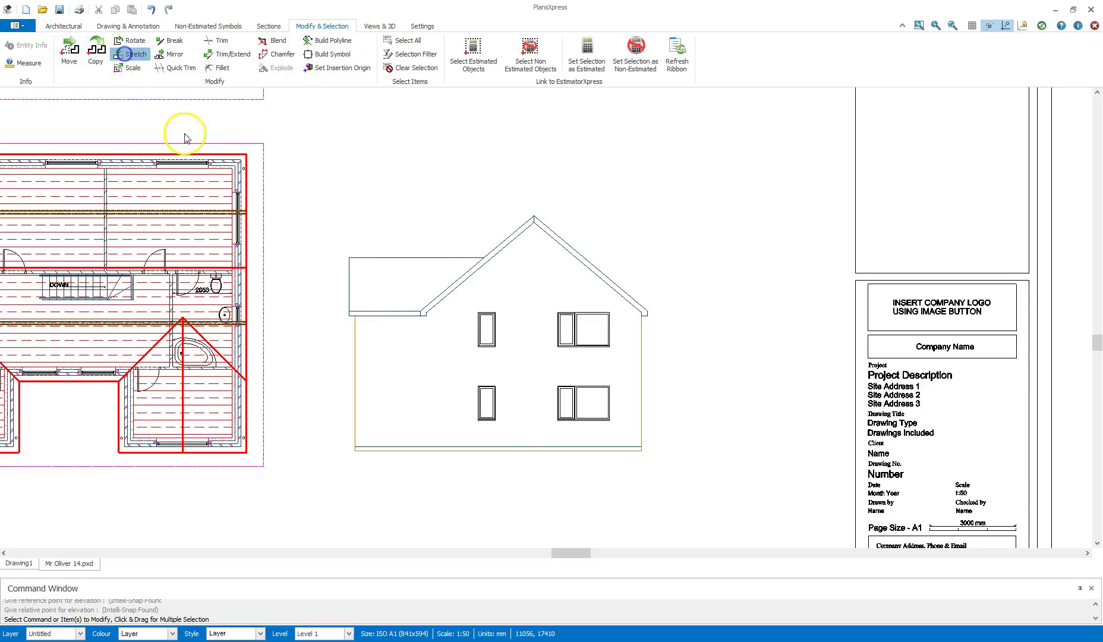
left_click(318, 196)
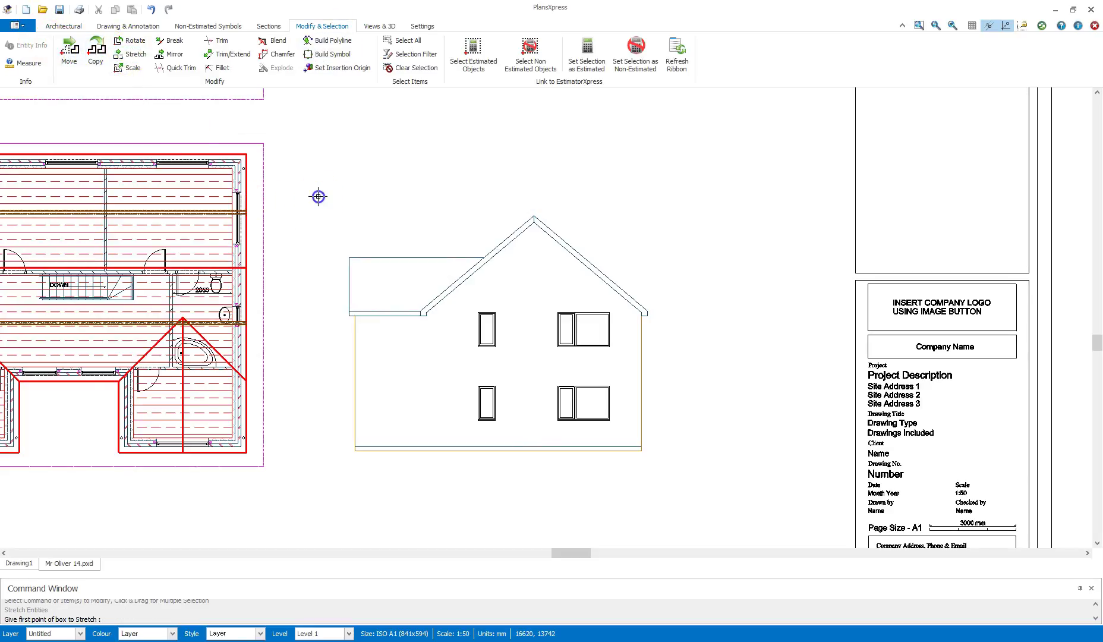
left_click(682, 325)
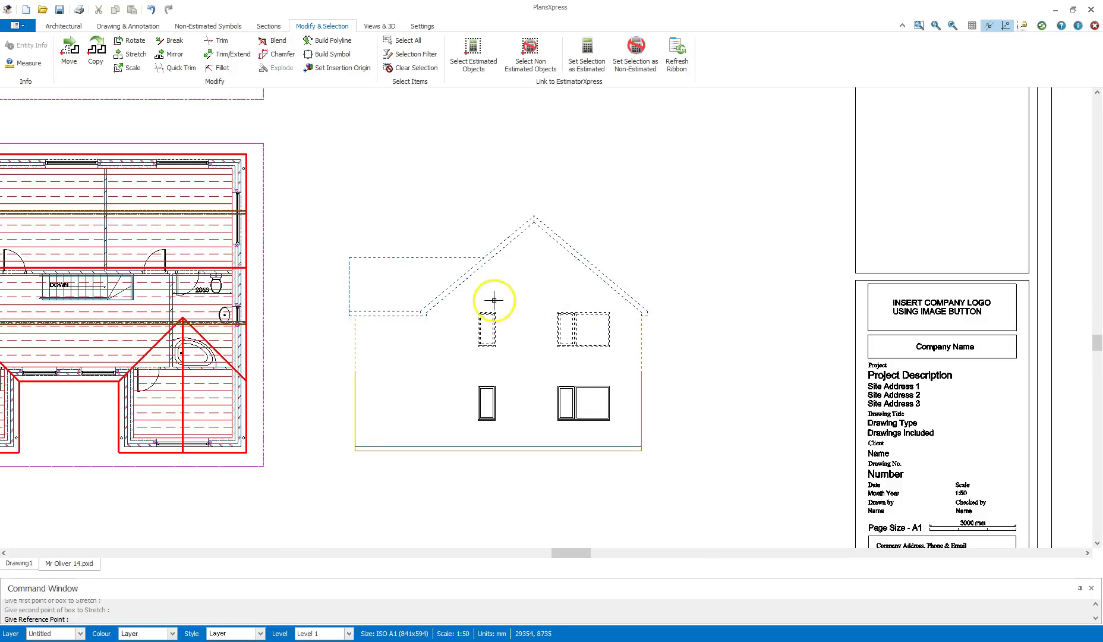
scroll(443, 324, "up", 3)
left_click(387, 285)
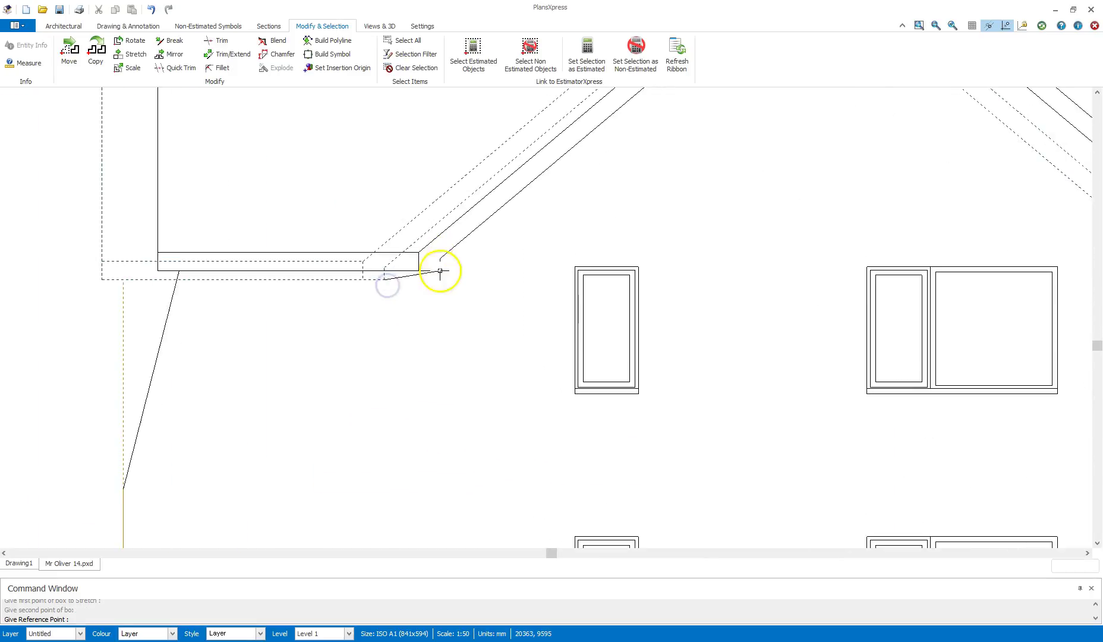
scroll(384, 249, "down", 1)
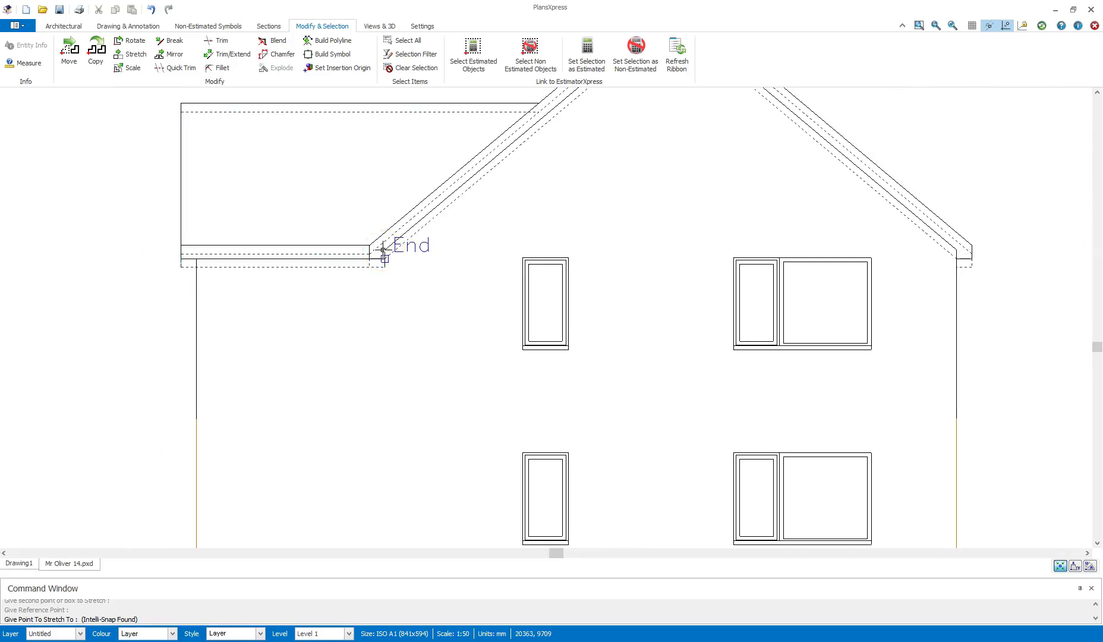
right_click(383, 249)
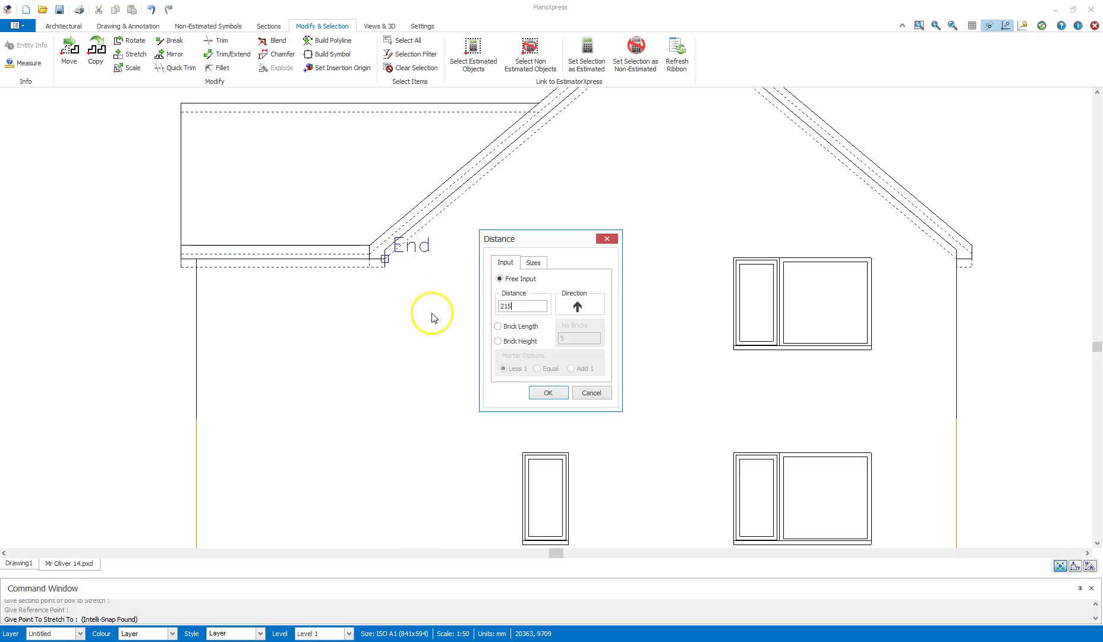
left_click(548, 391)
scroll(449, 327, "down", 3)
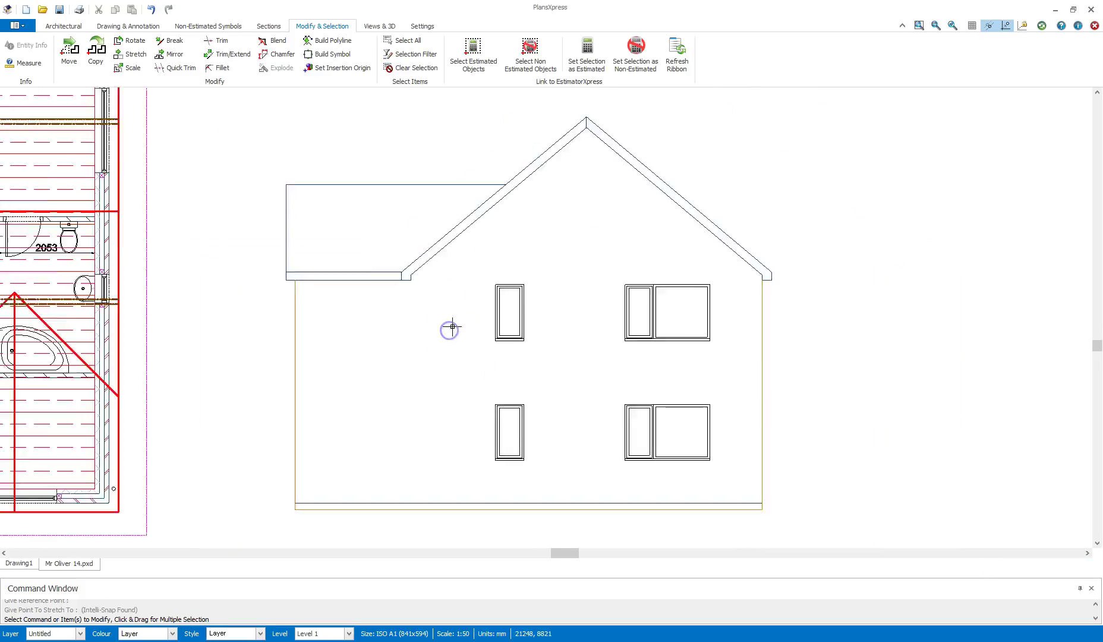
scroll(452, 326, "down", 3)
Stretch the front elevation's ground line flush with the building's right-hand corner
left_click(455, 239)
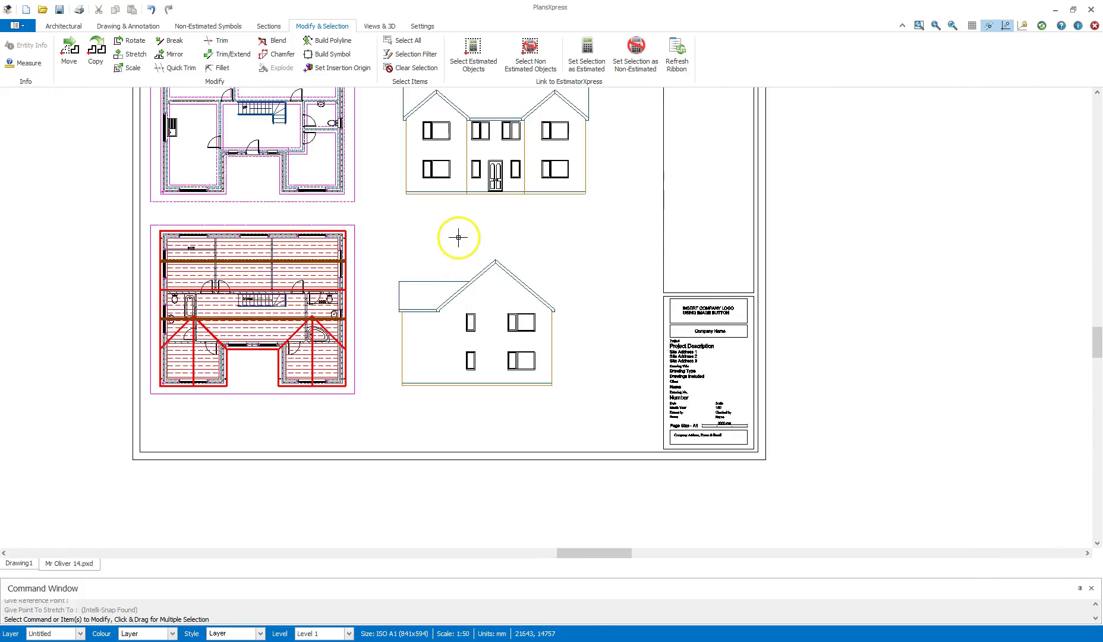
middle_click_drag(458, 237, 402, 237)
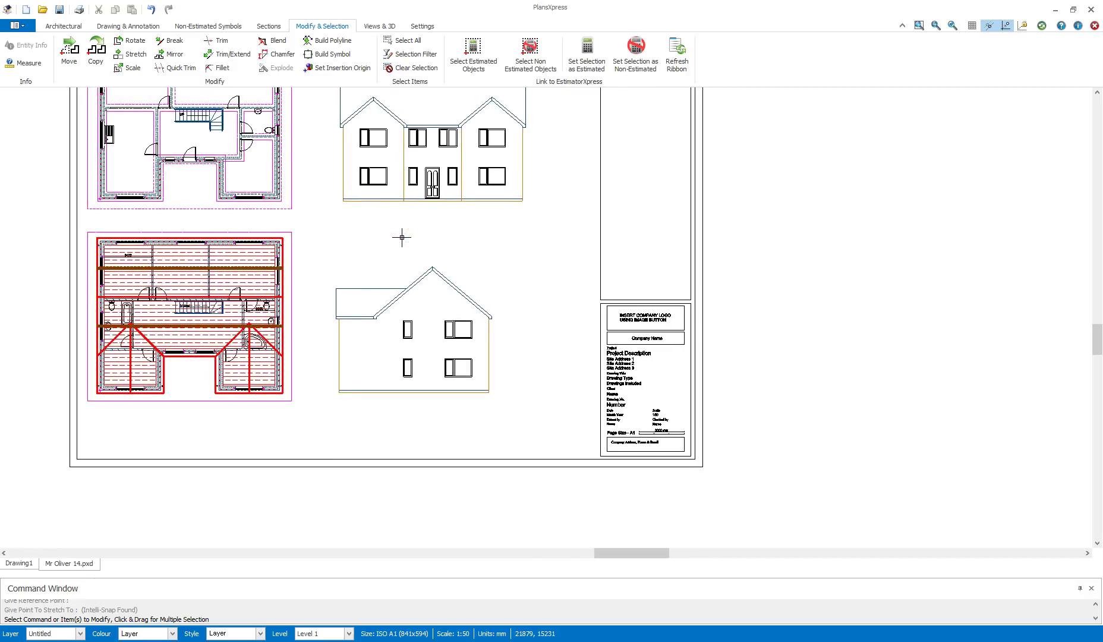
middle_click_drag(467, 215, 434, 282)
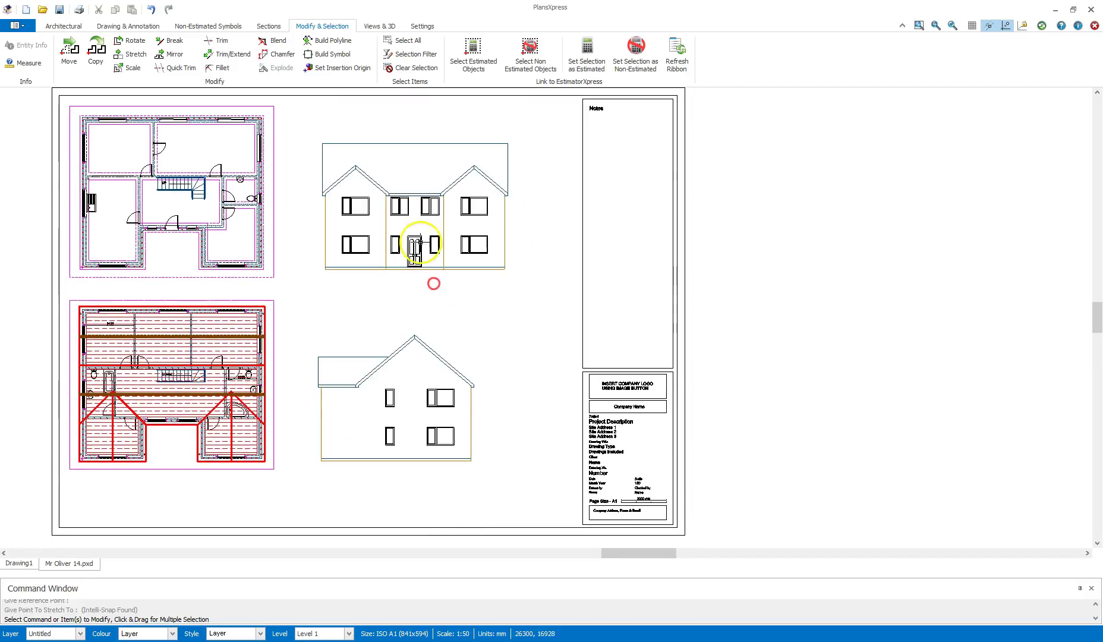
scroll(493, 240, "up", 2)
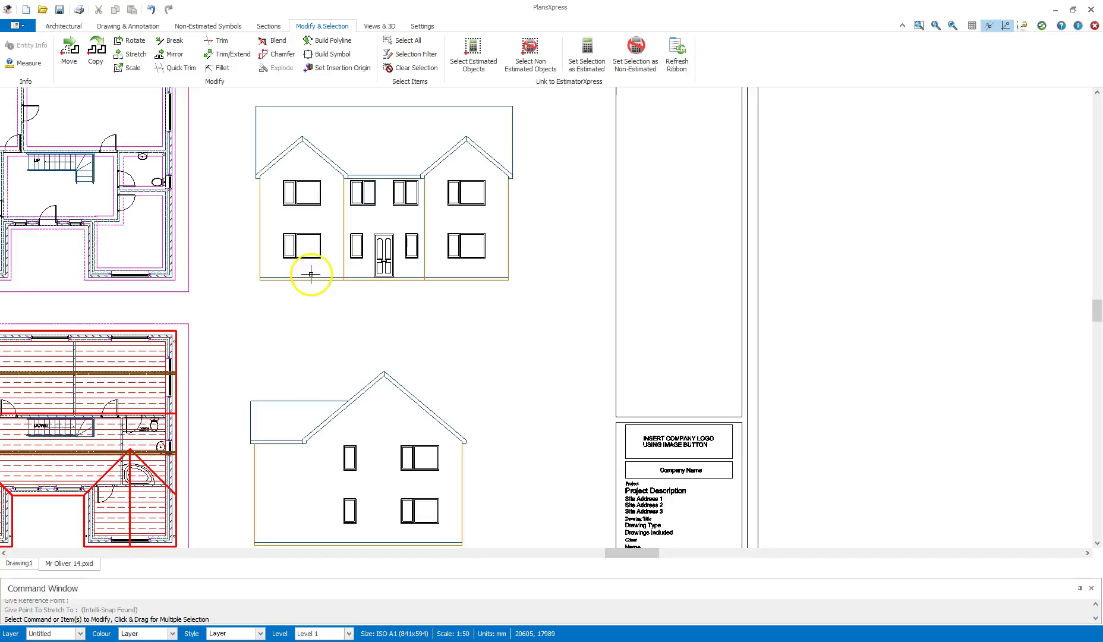
scroll(402, 308, "up", 4)
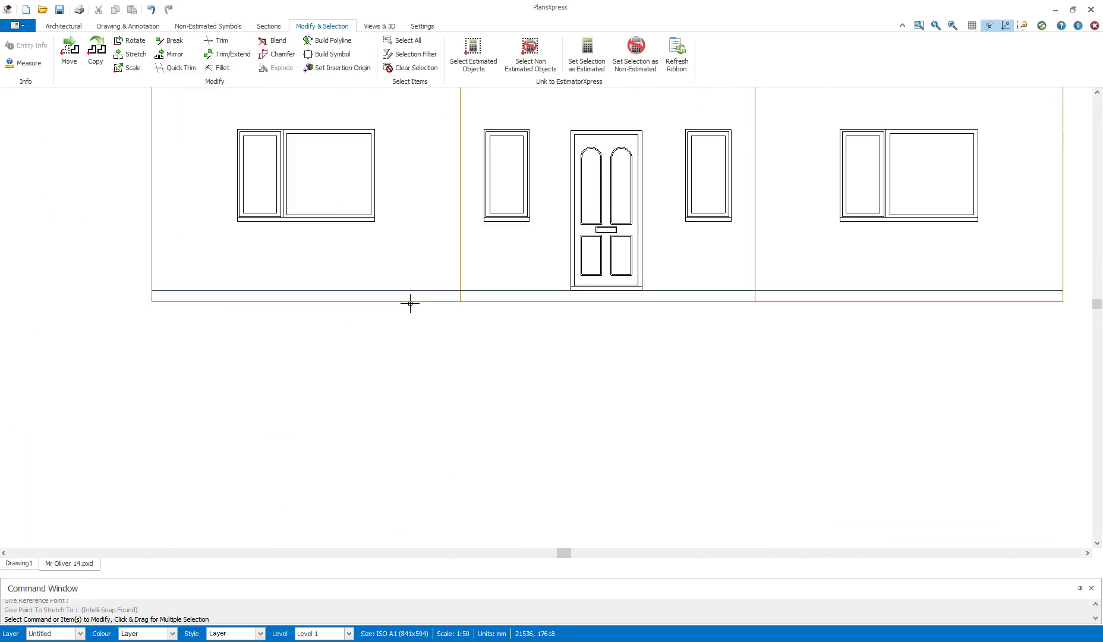
scroll(413, 301, "down", 2)
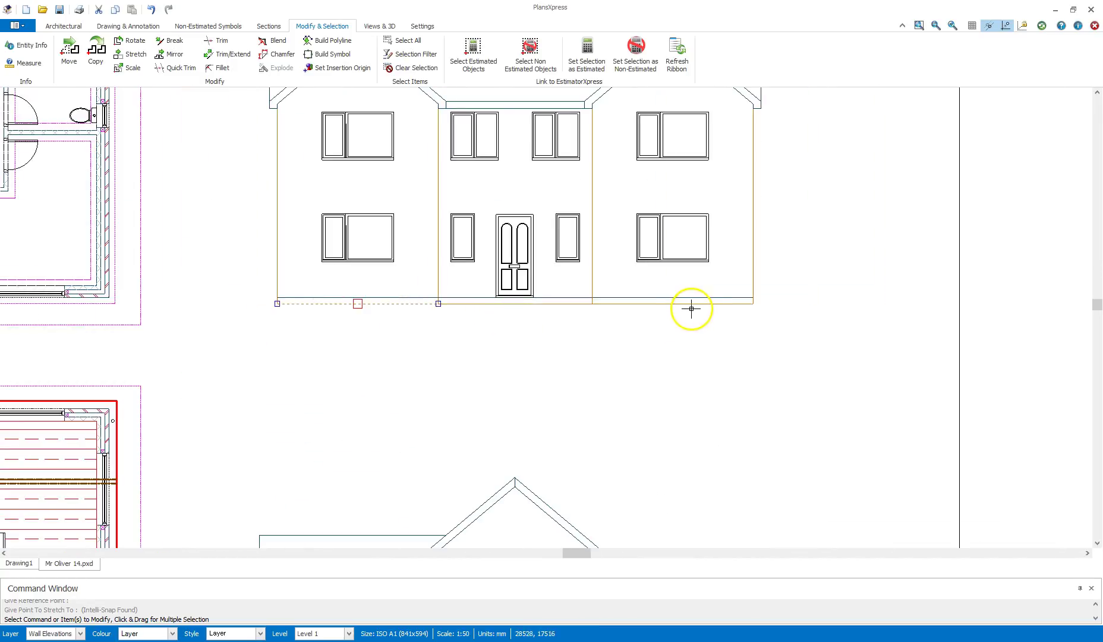
middle_click_drag(815, 325, 593, 310)
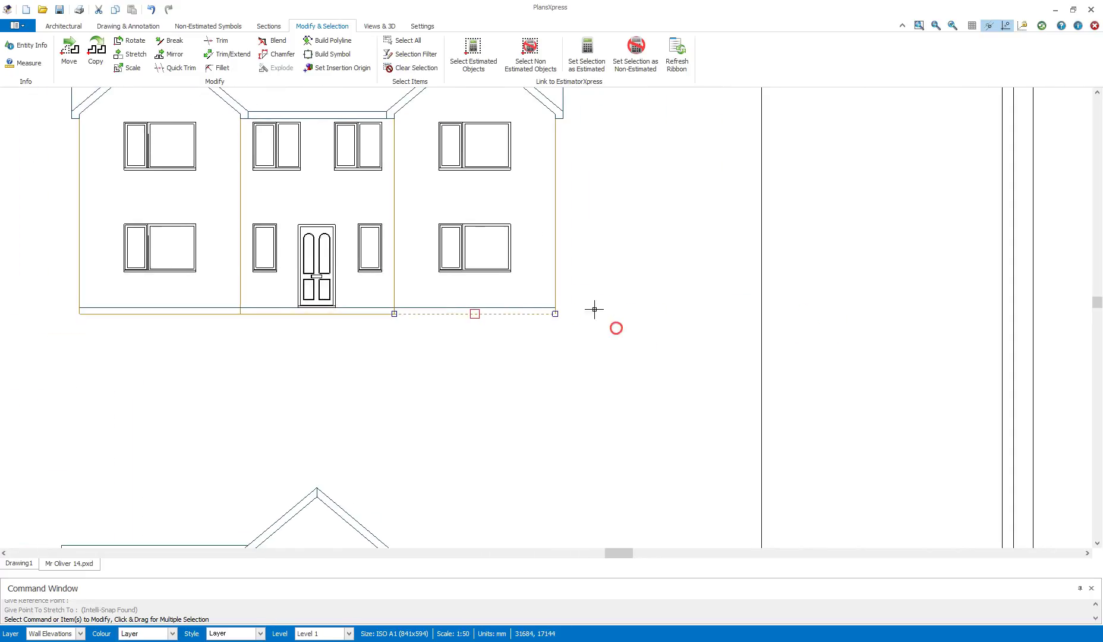
scroll(593, 310, "up", 3)
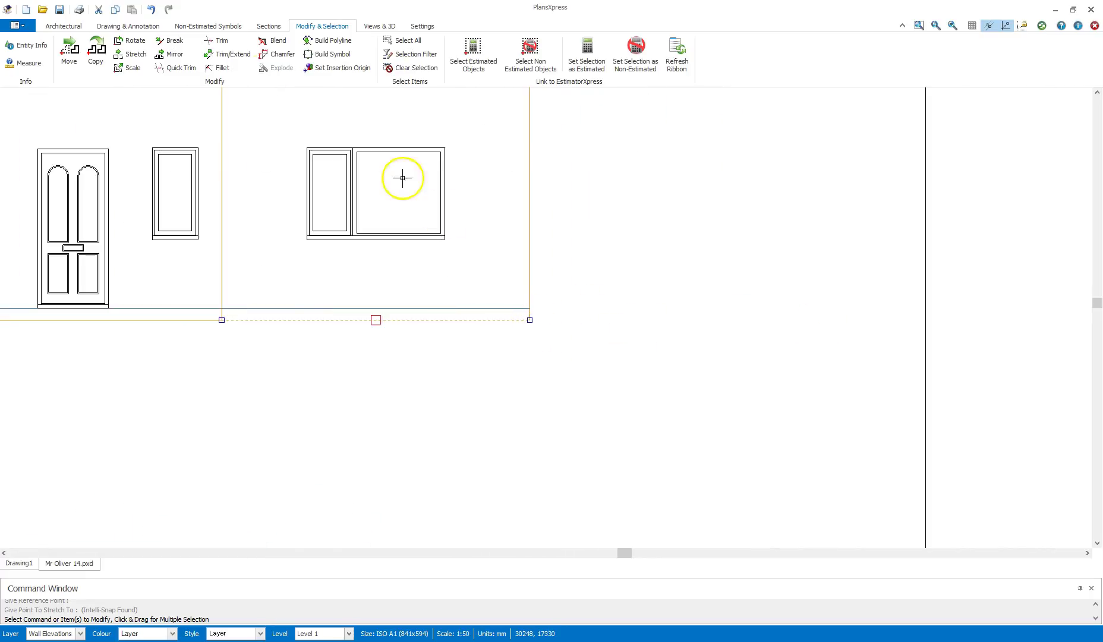
Extend the front elevation's ground line 2565 beyond the building's right side
left_click(227, 54)
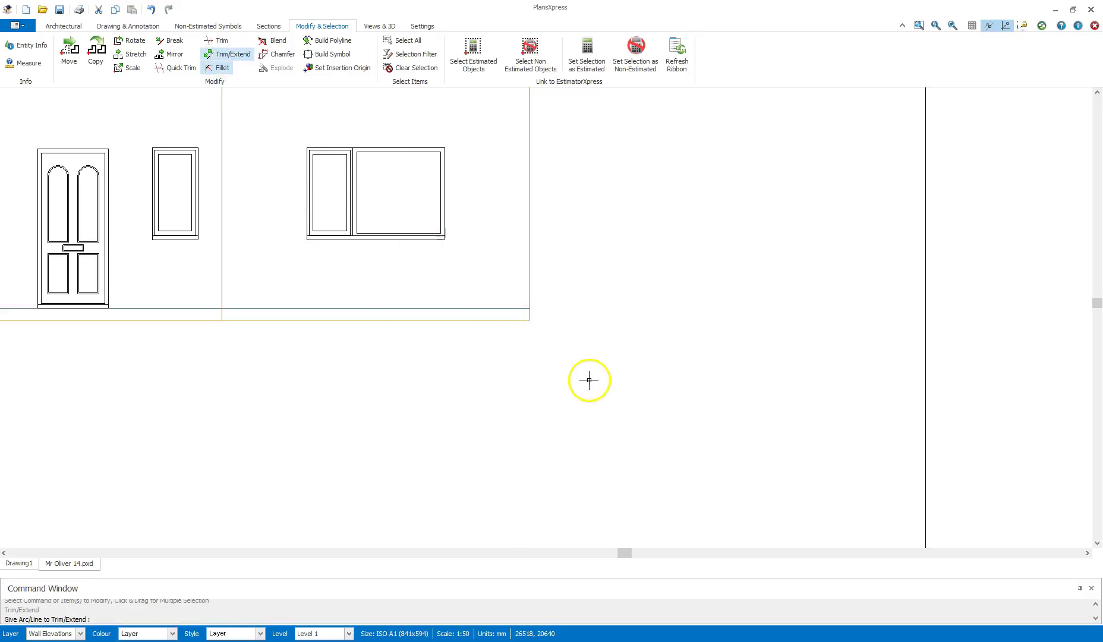
left_click(510, 321)
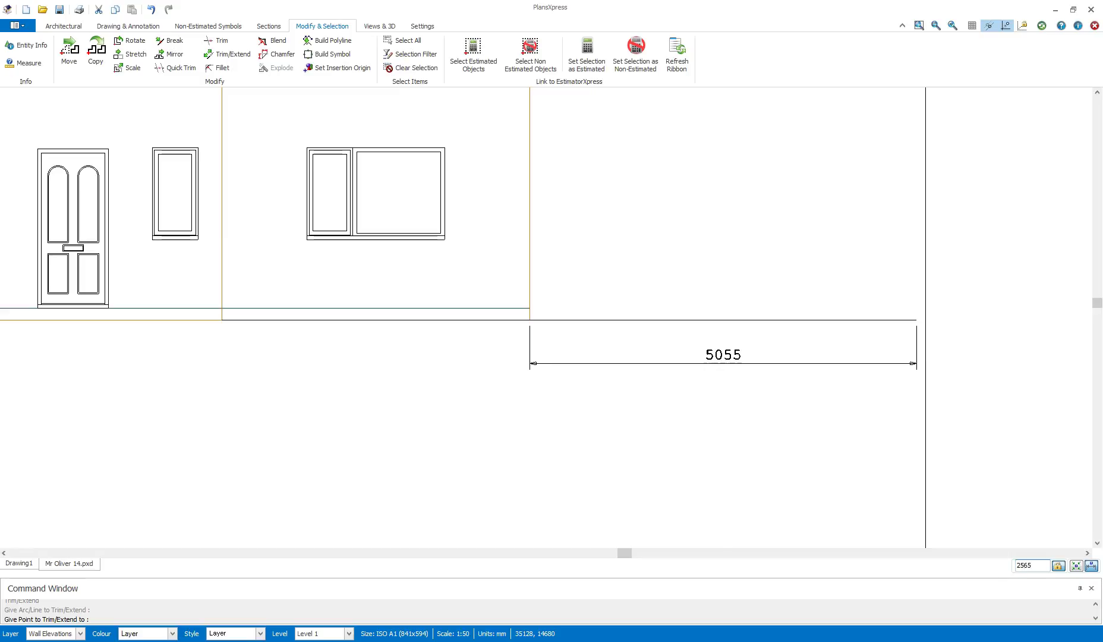
key("Return")
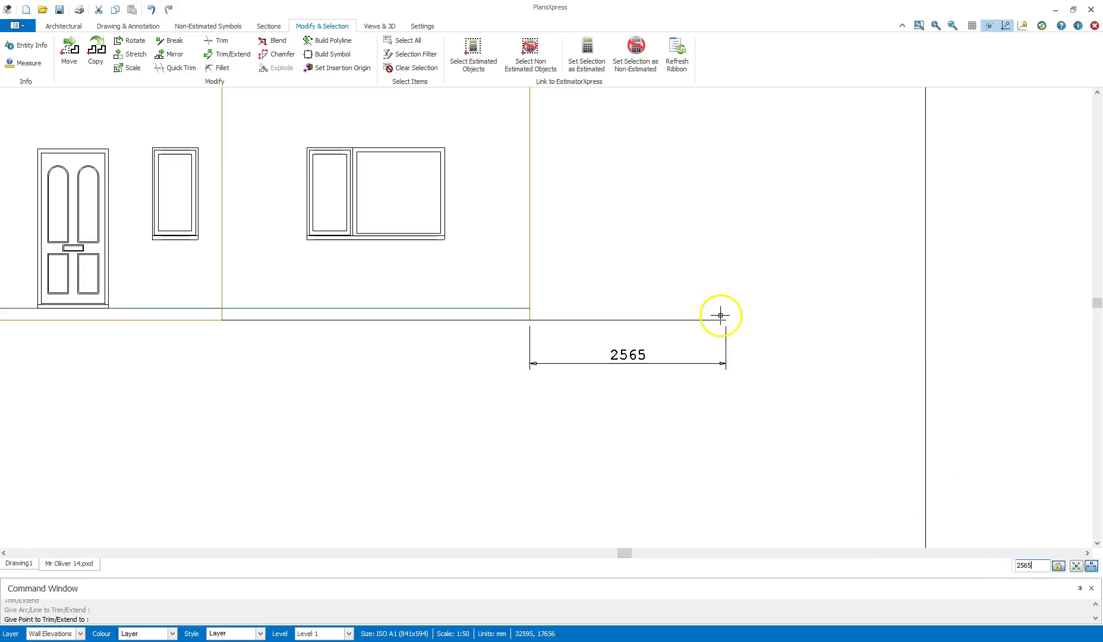
left_click(687, 350)
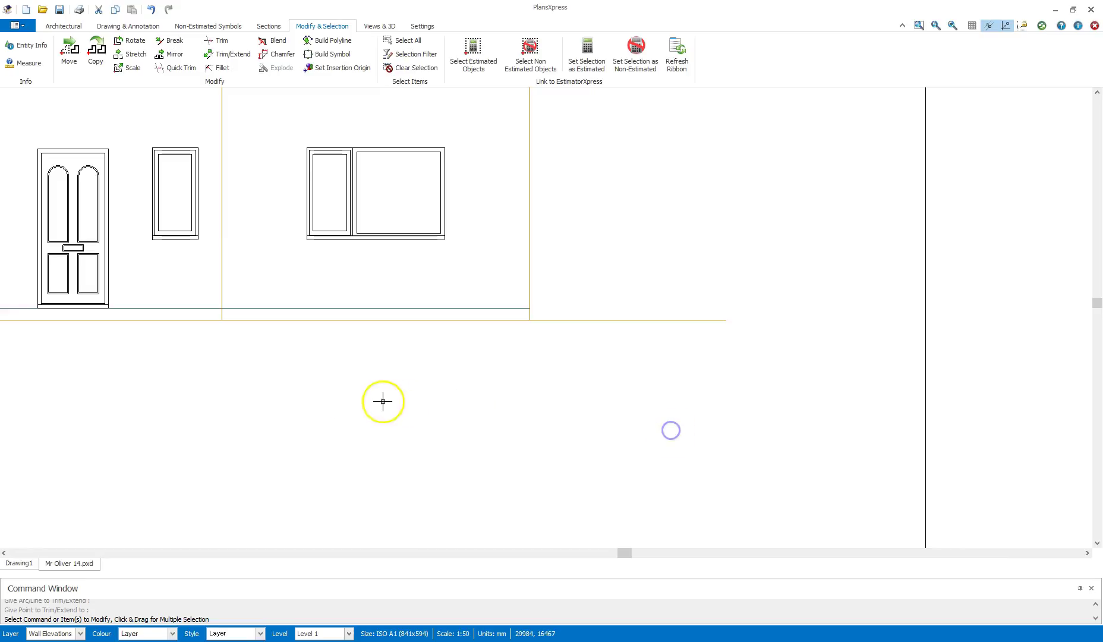
Extend the front elevation's ground line 2565 beyond the building's left side
scroll(208, 358, "down", 2)
middle_click_drag(164, 376, 837, 359)
scroll(805, 350, "up", 4)
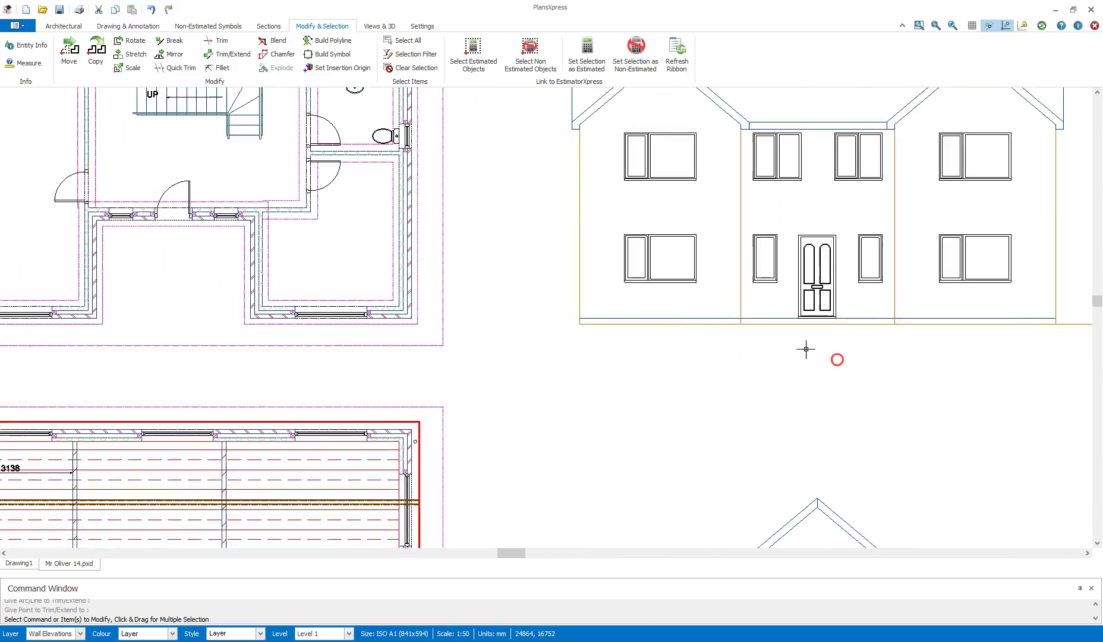
left_click(223, 54)
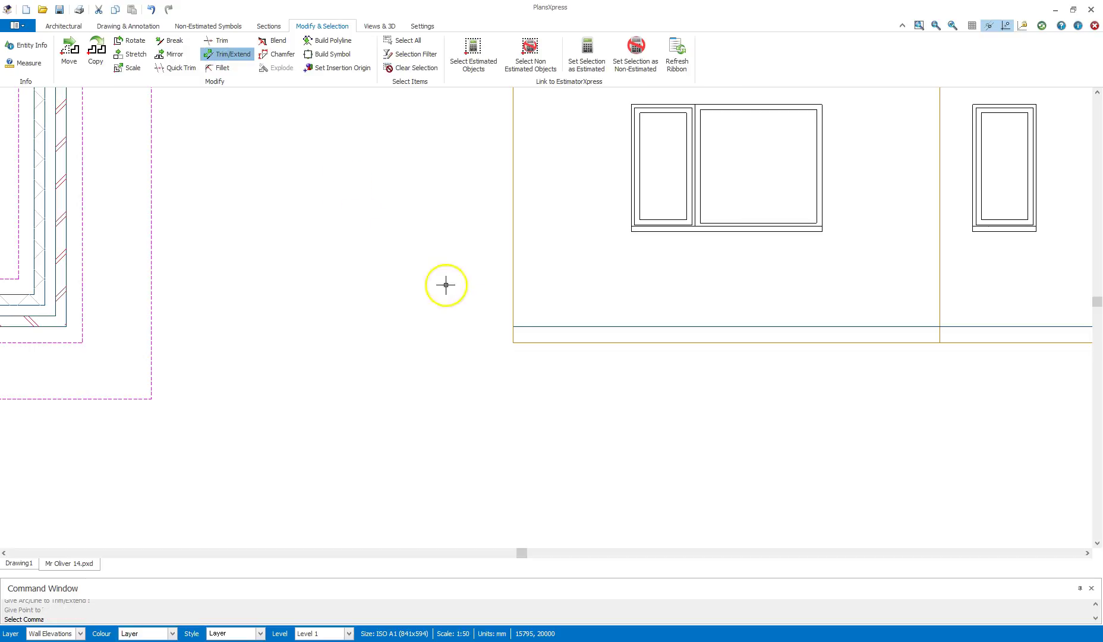
left_click(532, 343)
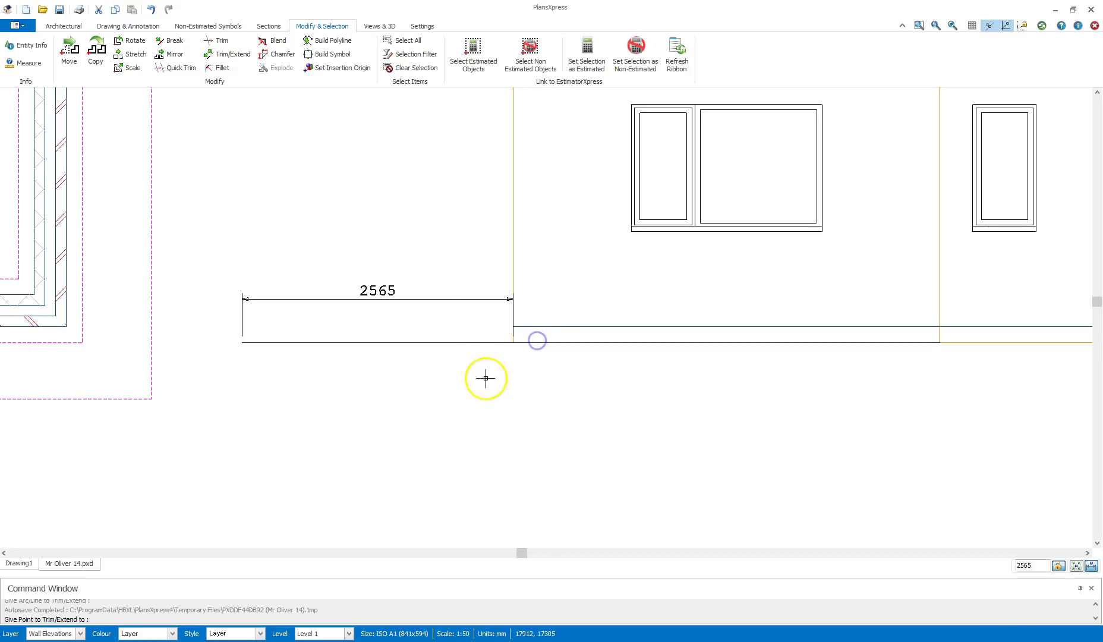
left_click(400, 332)
scroll(404, 374, "down", 5)
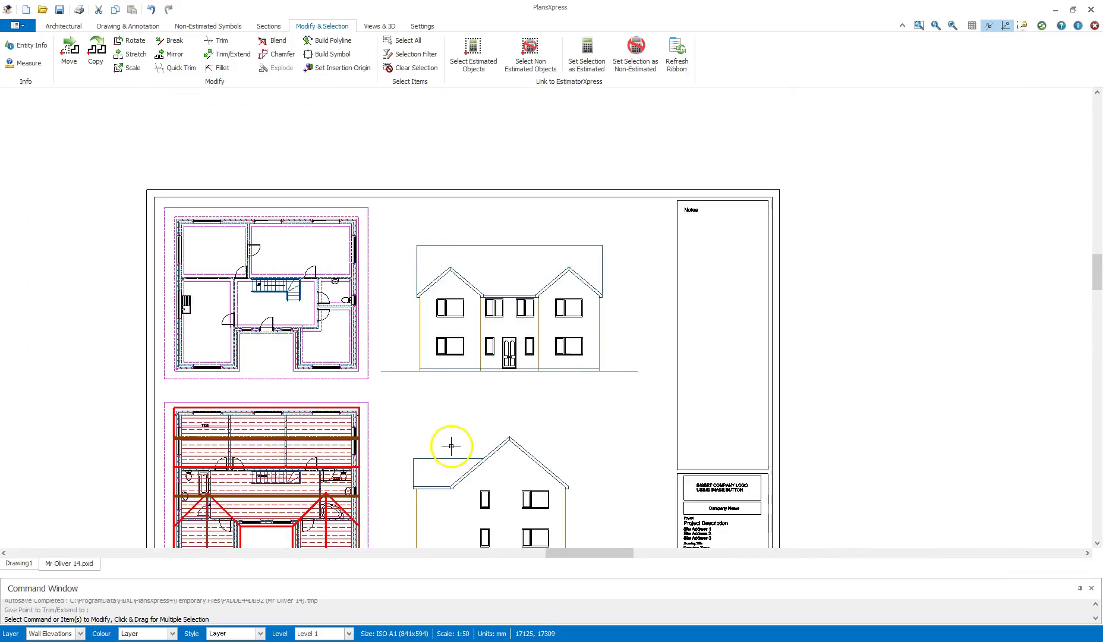
scroll(446, 421, "down", 2)
Extend the side elevation's ground line 2565 past its left wall
scroll(374, 401, "up", 6)
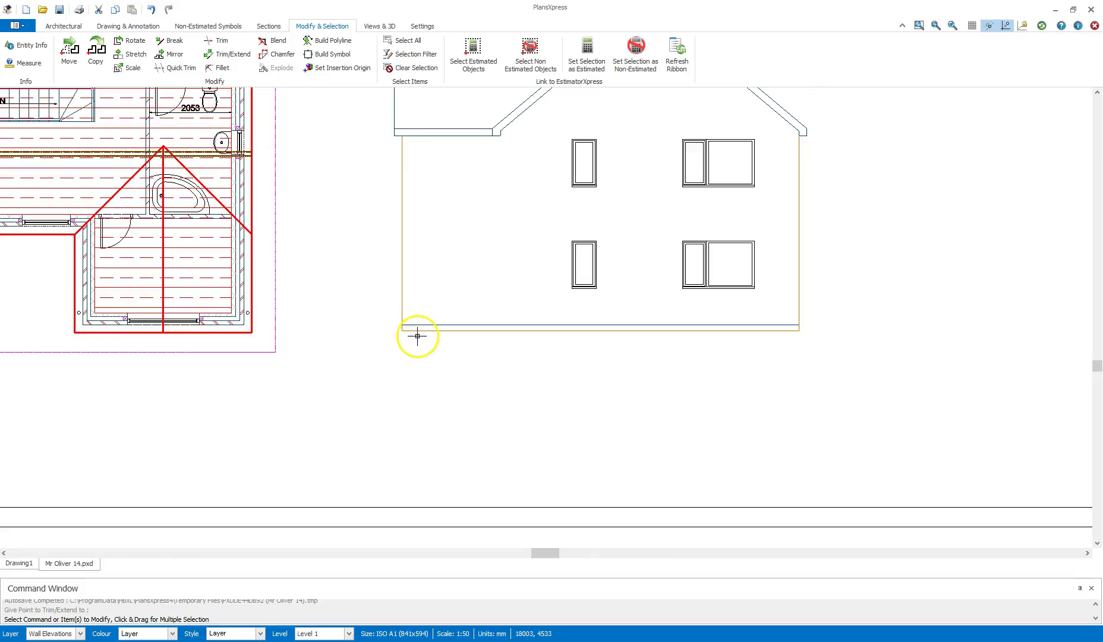
left_click(226, 54)
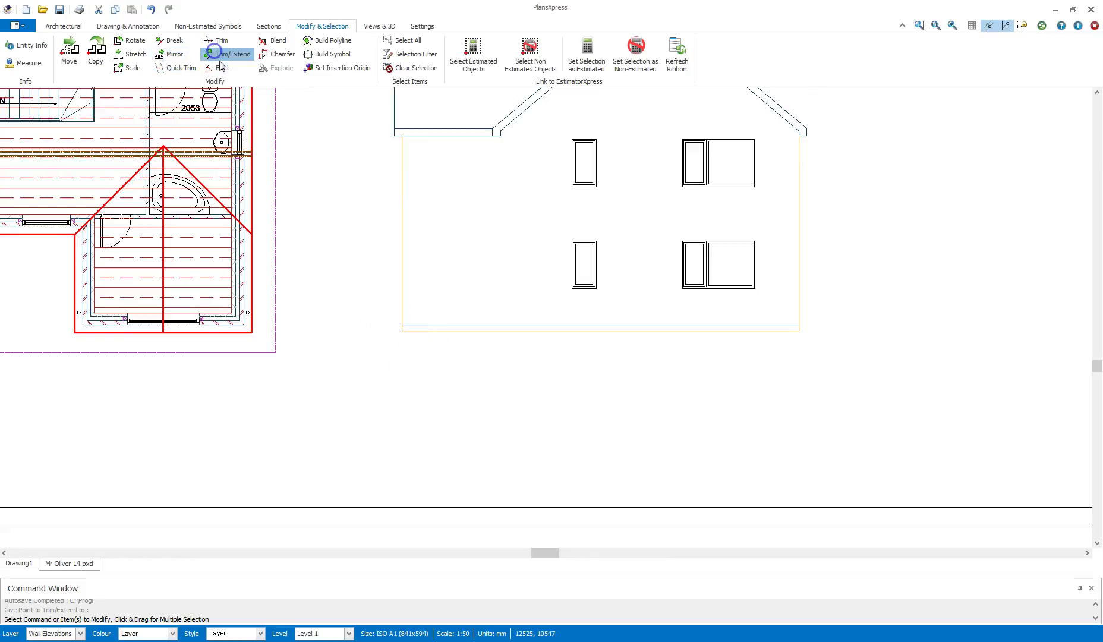
scroll(414, 333, "up", 2)
left_click(424, 332)
left_click(340, 328)
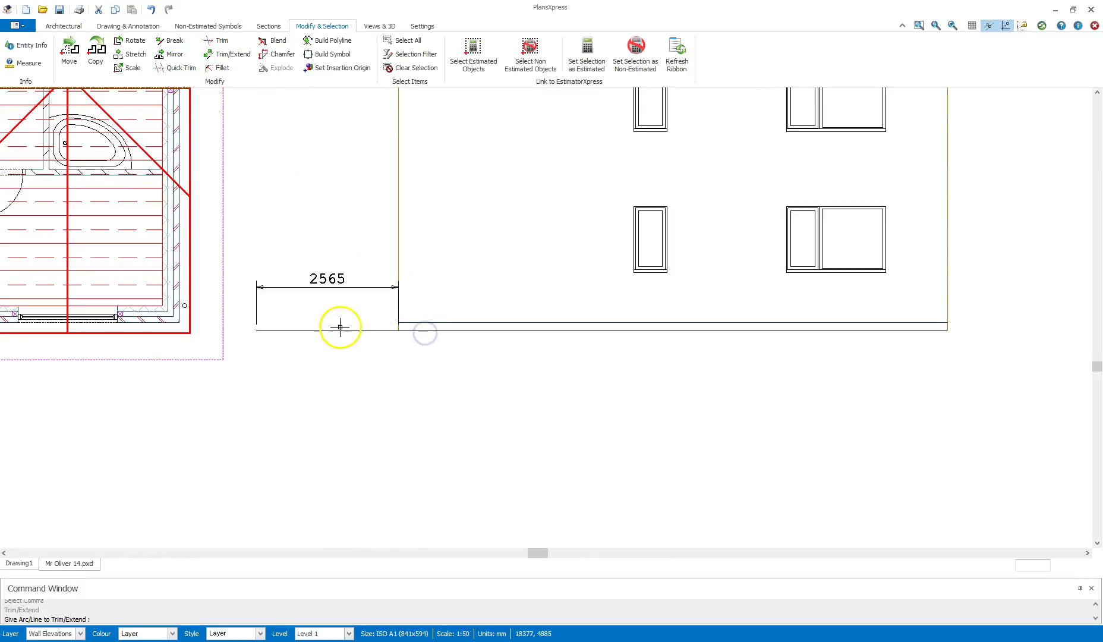
scroll(334, 326, "down", 3)
scroll(544, 328, "up", 2)
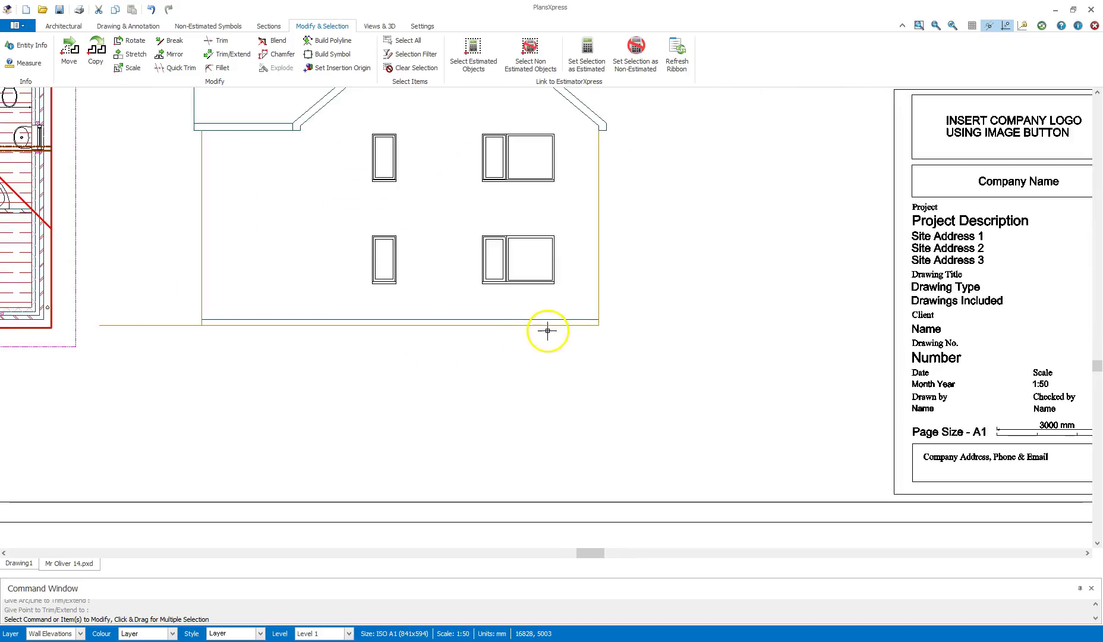
Extend the side elevation's ground line 4500 past its right wall
left_click(226, 54)
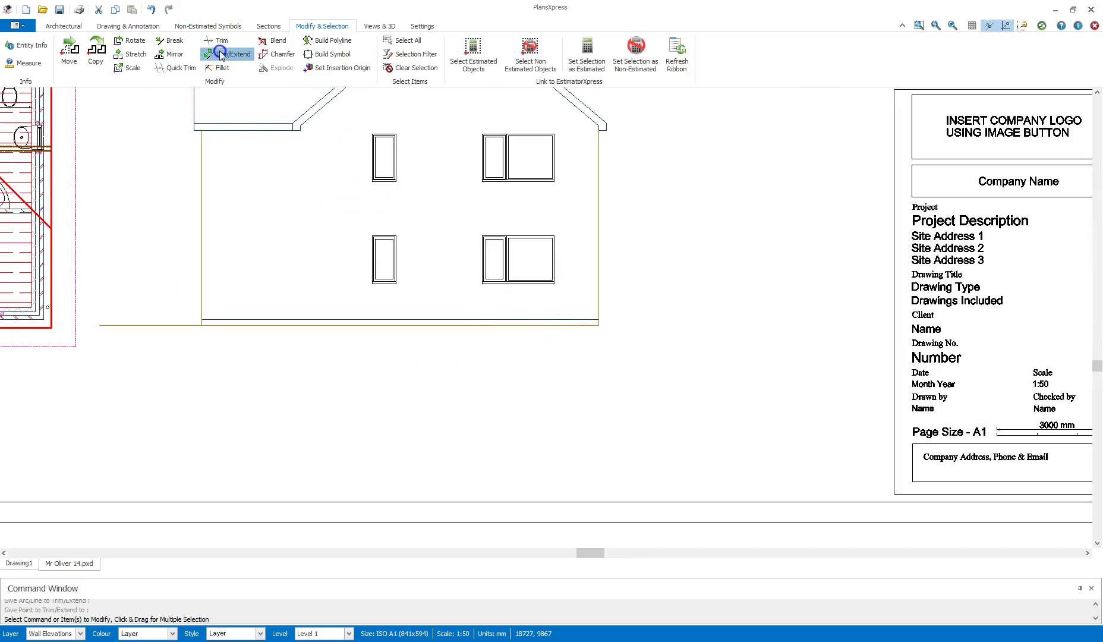
left_click(565, 325)
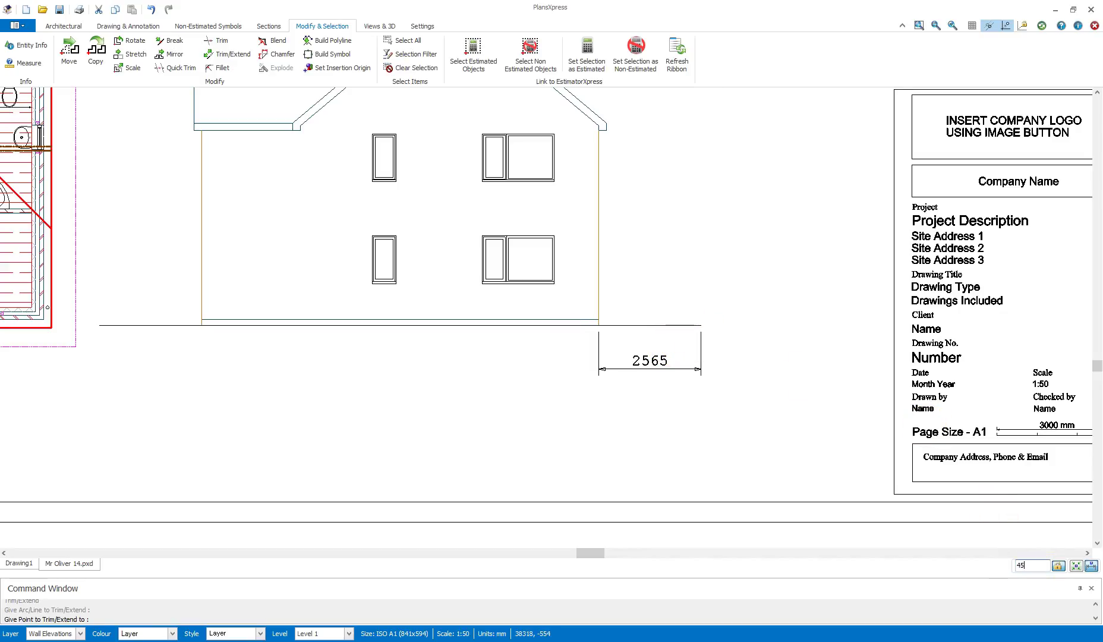
left_click(797, 341)
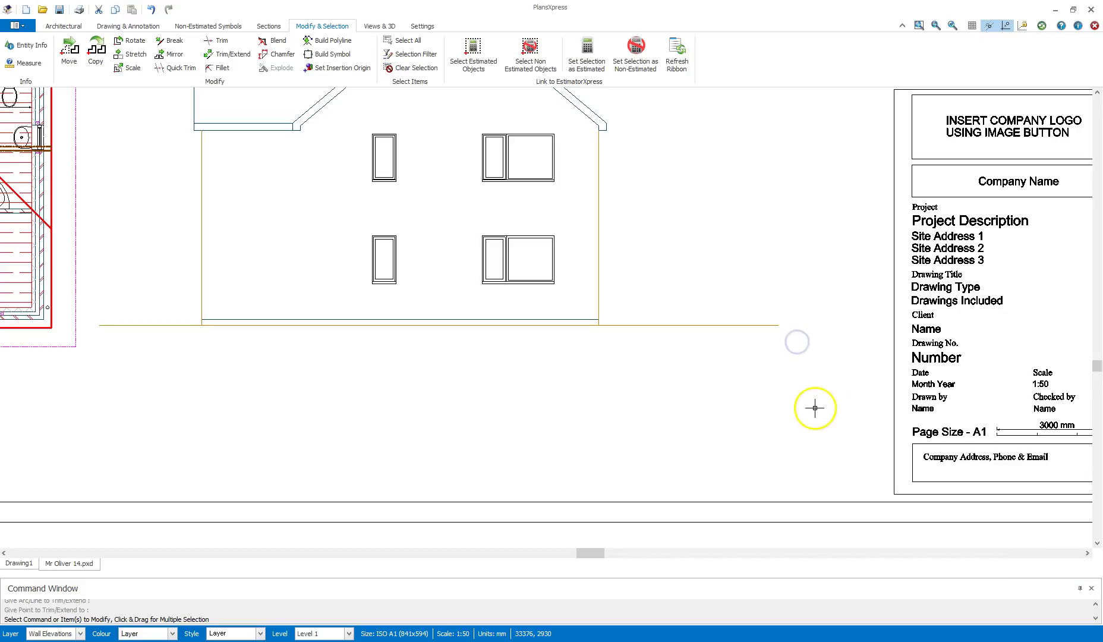
scroll(812, 408, "down", 4)
middle_click_drag(704, 249, 550, 290)
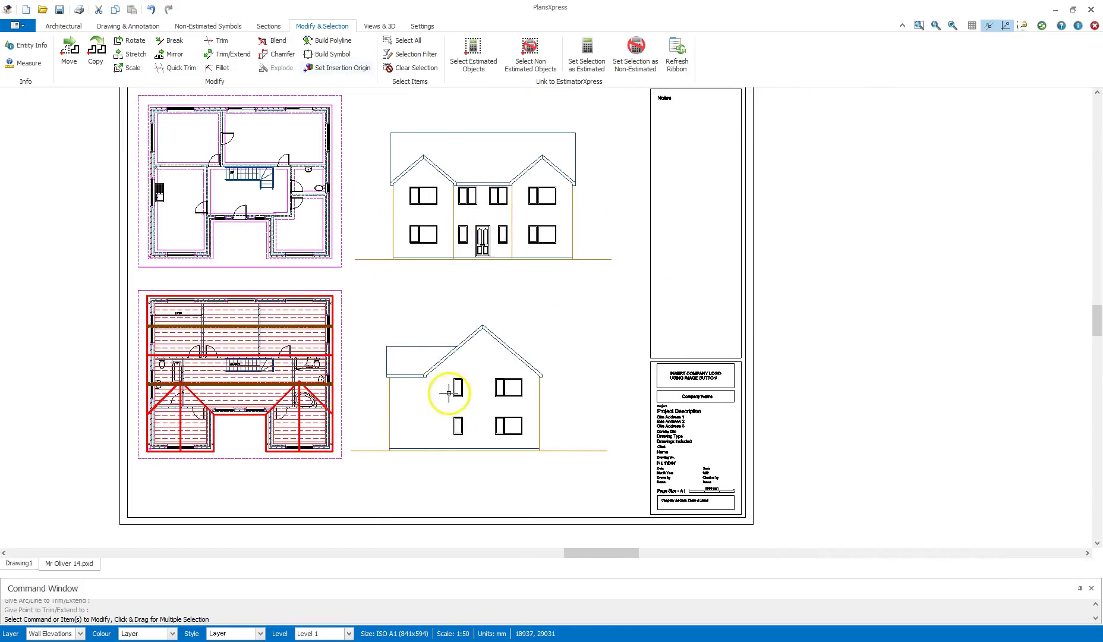
Place a vertical construction line at the front elevation's left wall
left_click(115, 27)
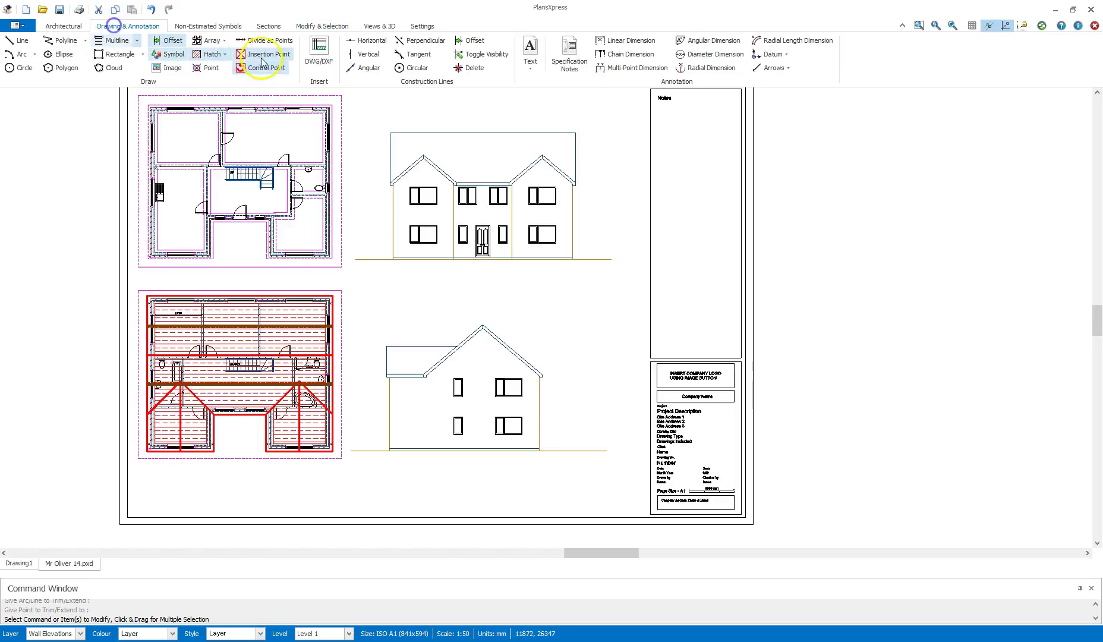
left_click(365, 54)
scroll(394, 239, "up", 1)
left_click(394, 239)
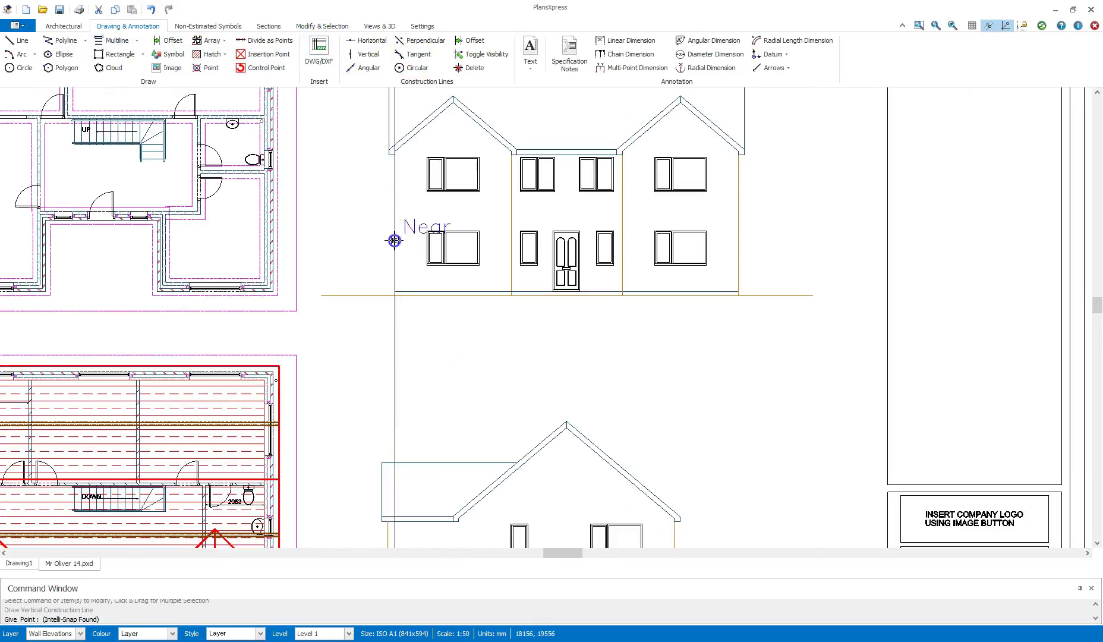
scroll(386, 256, "down", 3)
right_click(383, 291)
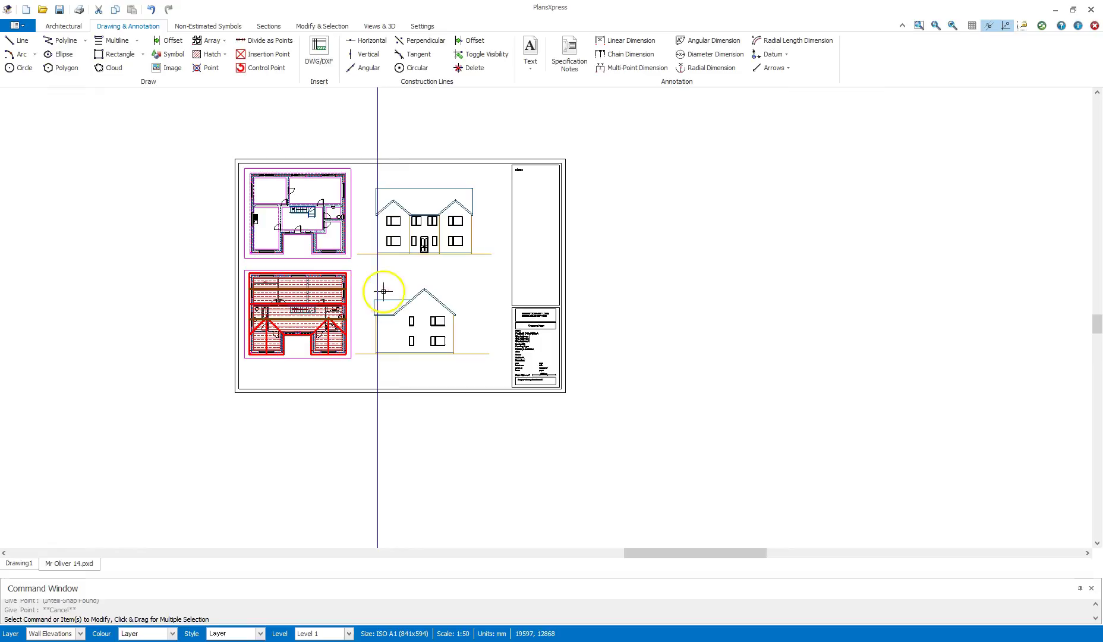
Move the side elevation from its bottom-left corner onto the vertical construction line
left_click_drag(410, 323, 509, 370)
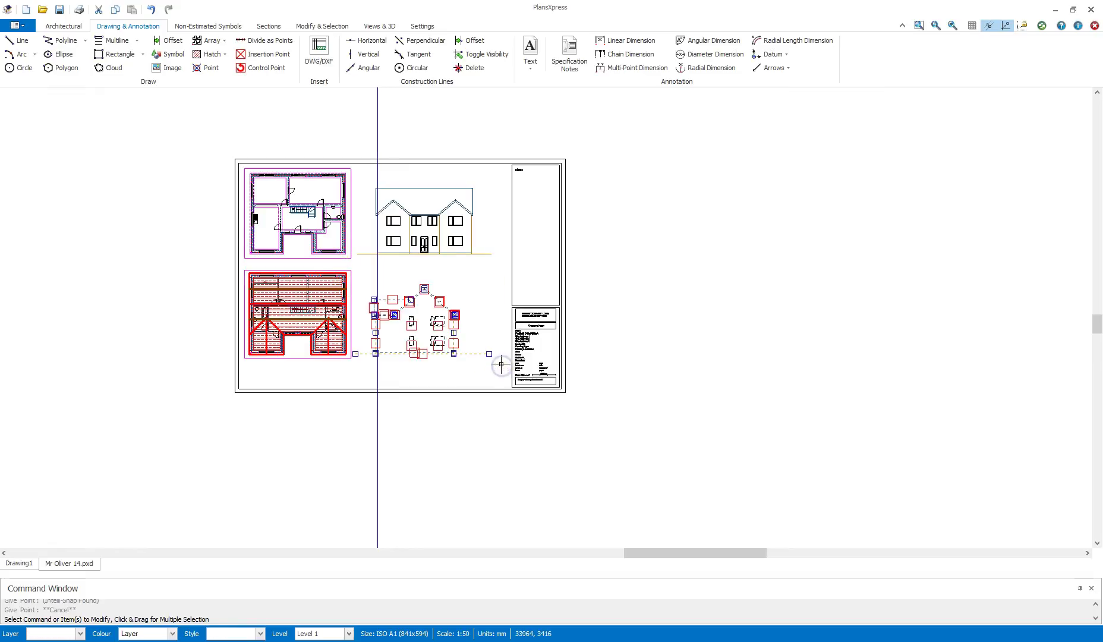
left_click(351, 28)
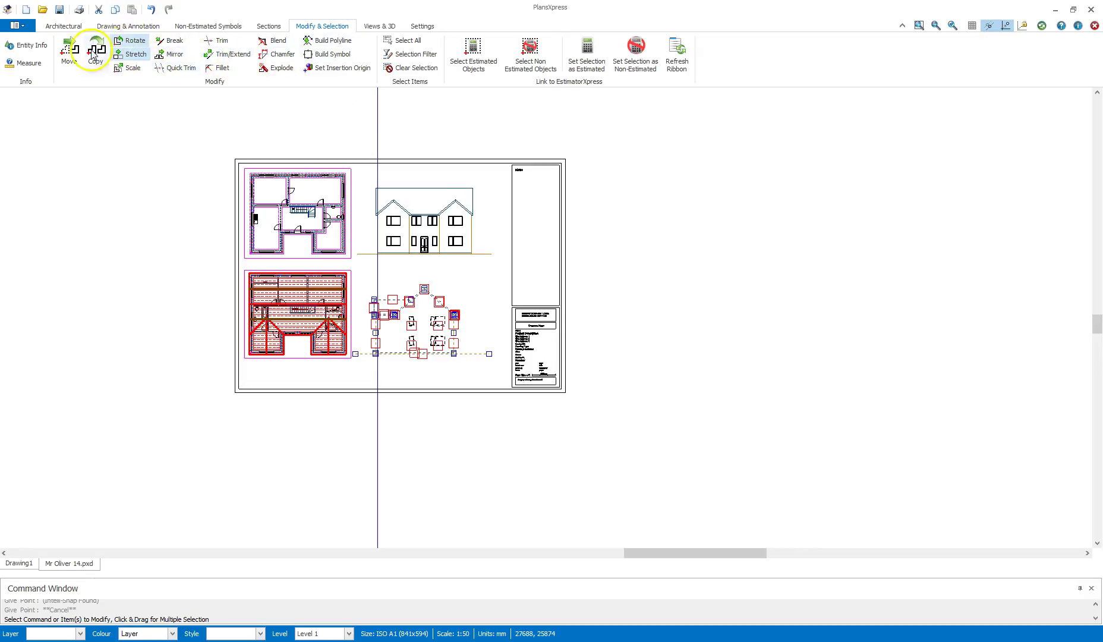
left_click(69, 50)
scroll(376, 353, "up", 5)
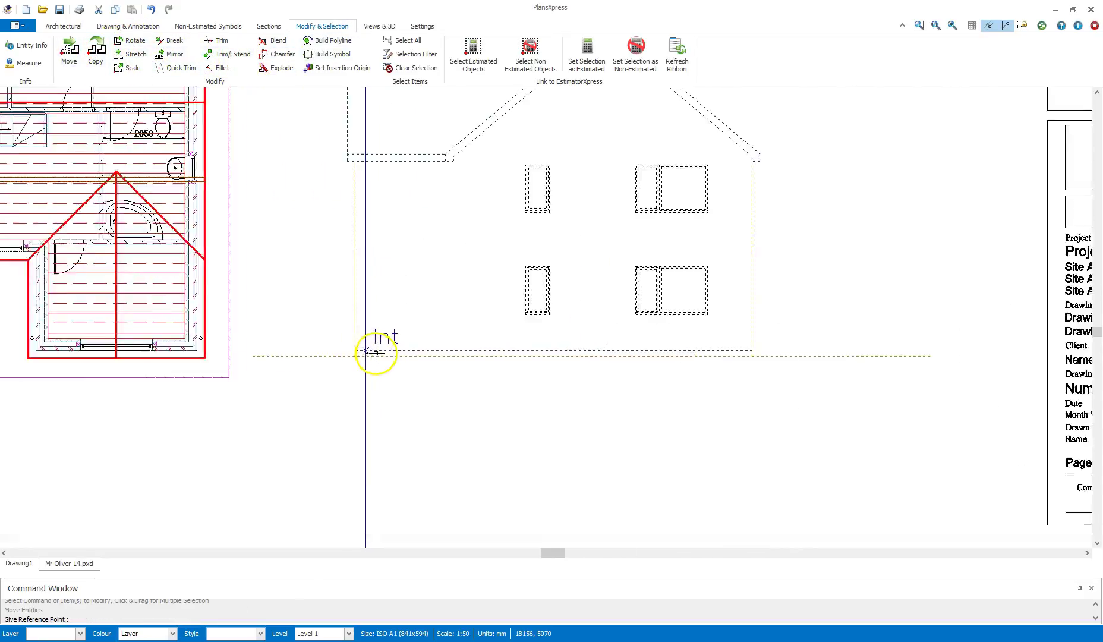
scroll(375, 353, "up", 3)
left_click(339, 348)
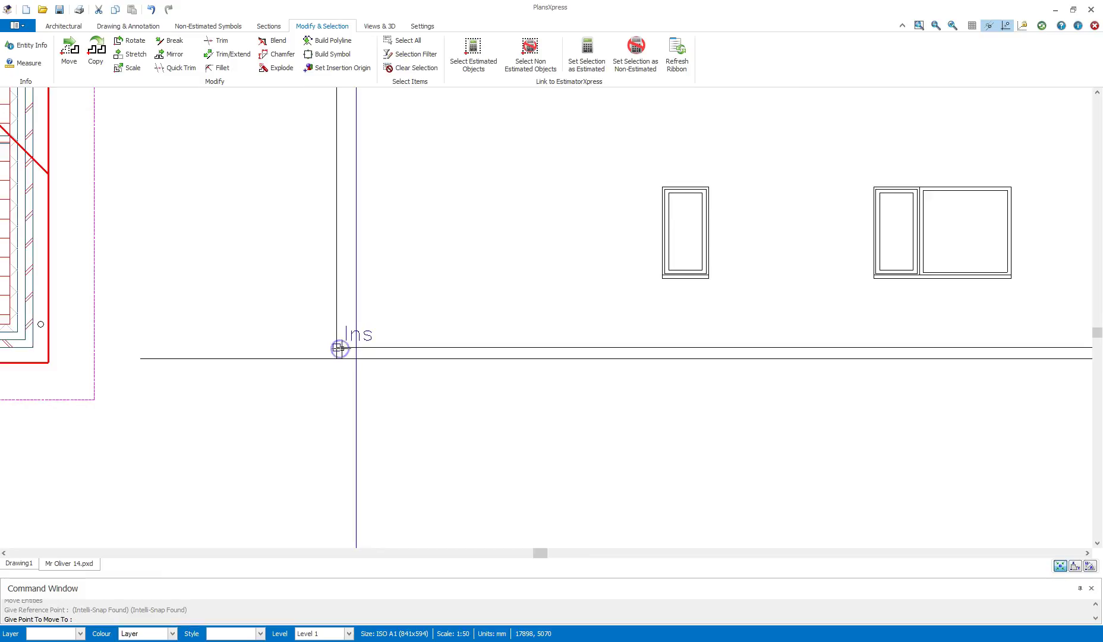
left_click(354, 349)
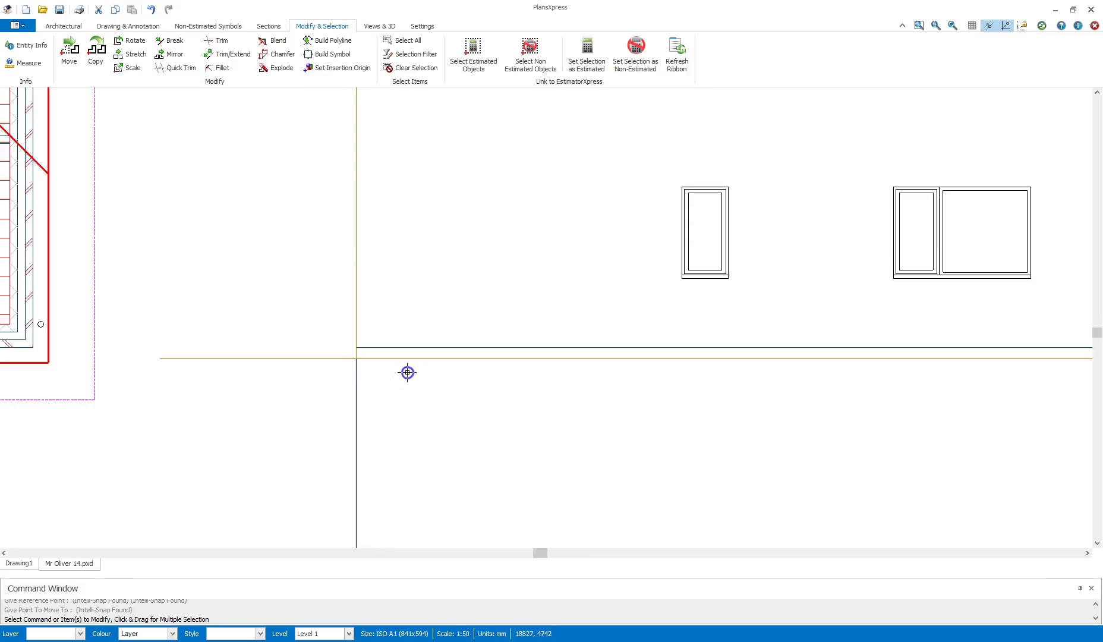
scroll(408, 373, "down", 5)
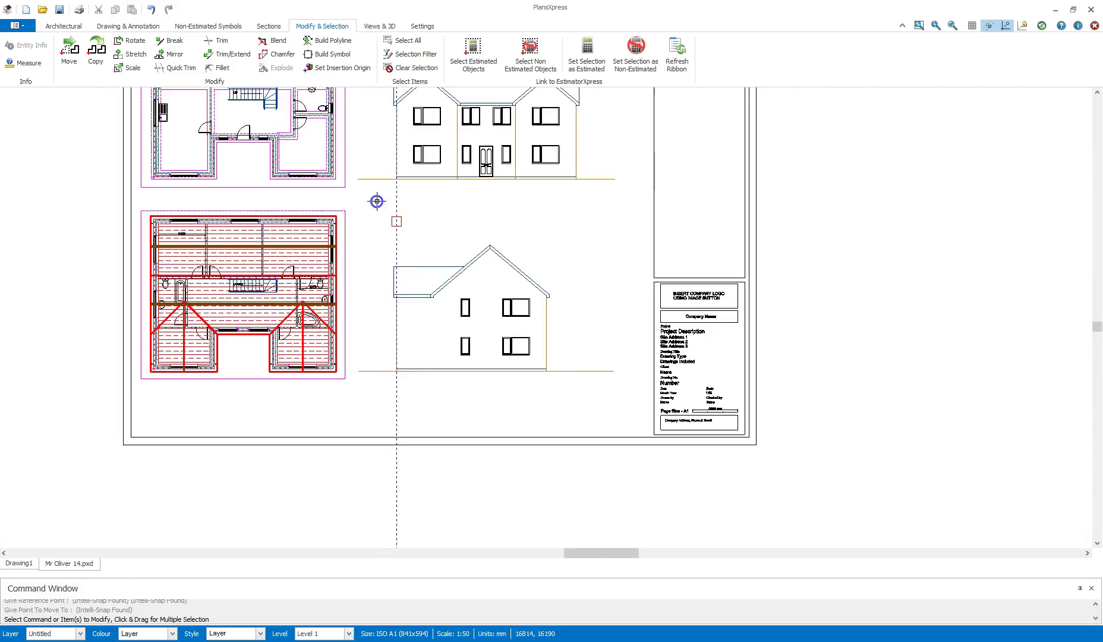
scroll(442, 246, "down", 3)
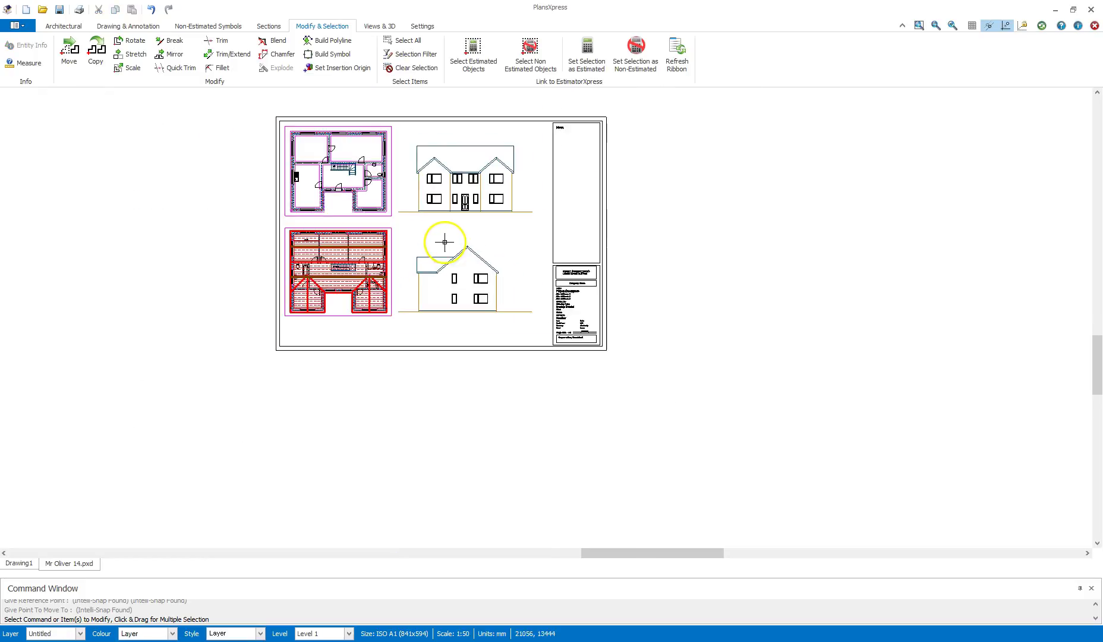
middle_click_drag(443, 242, 431, 249)
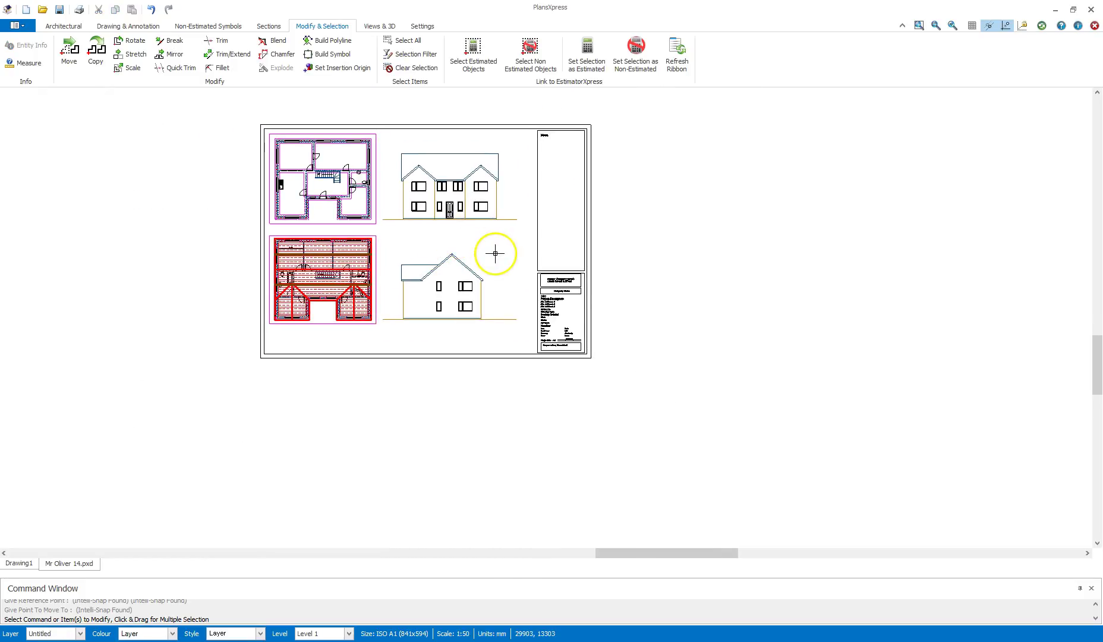
middle_click_drag(500, 234, 461, 242)
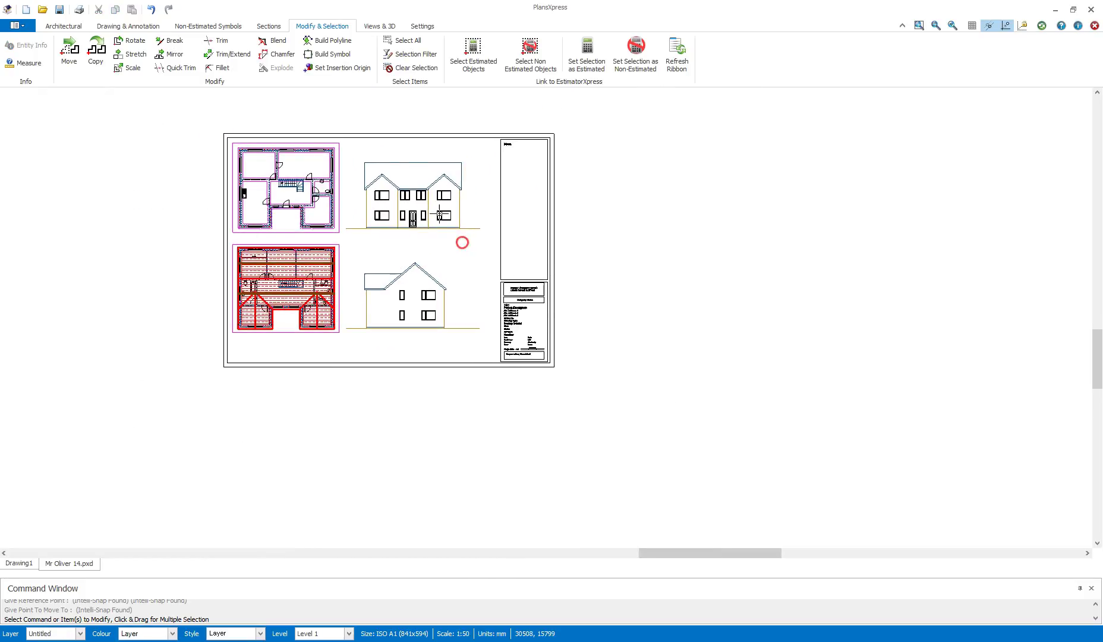
Choose a tree from Non-Estimated Symbols > Landscape > Trees in Elevation
left_click(197, 27)
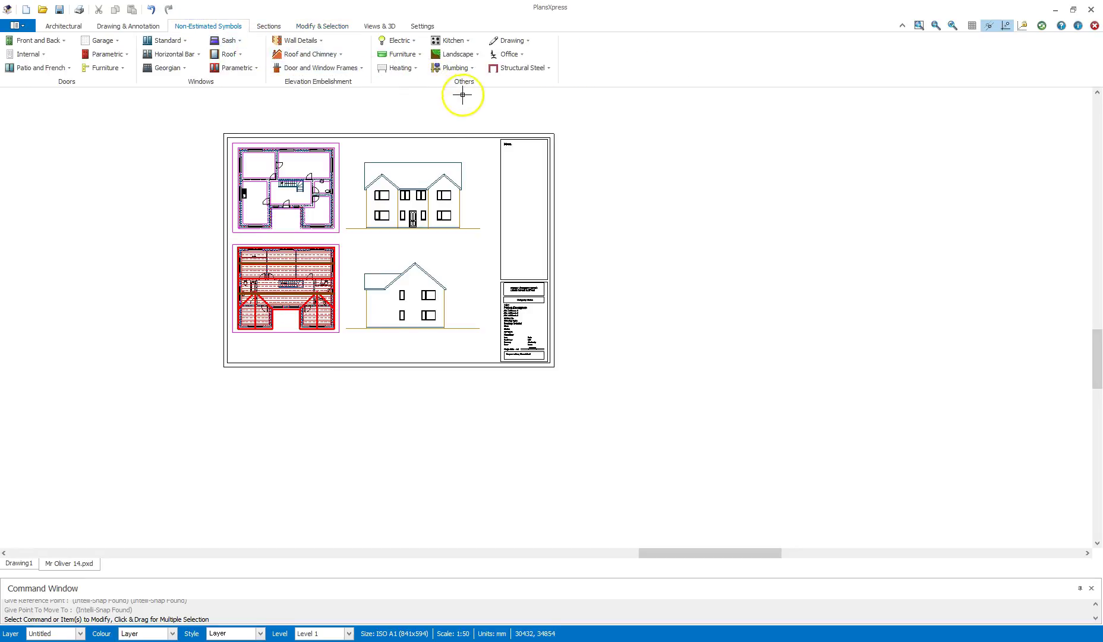
left_click(450, 55)
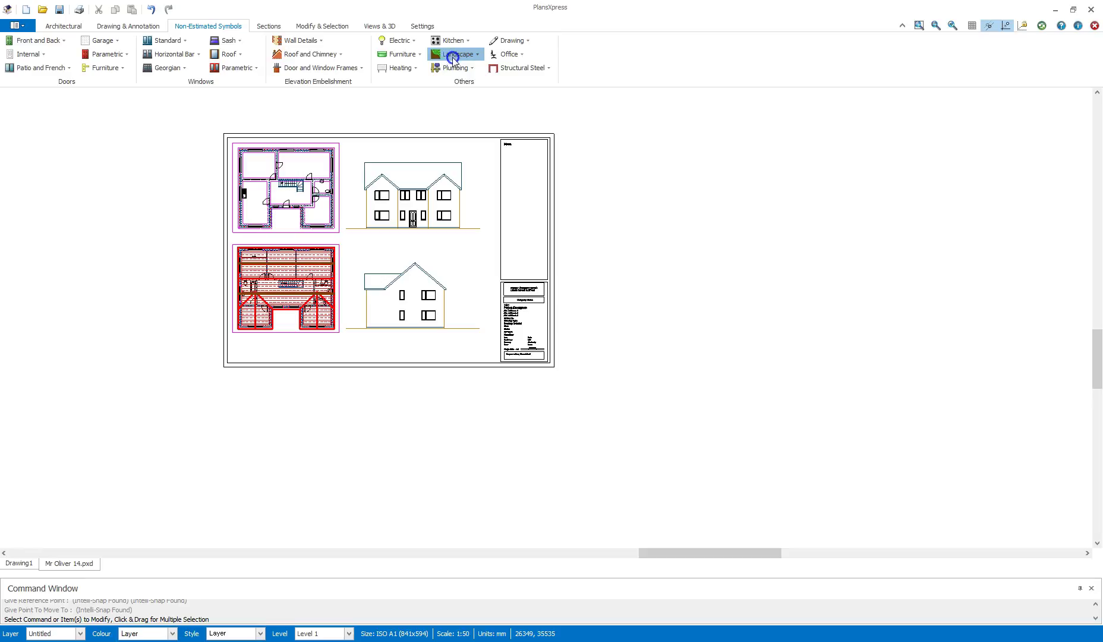
left_click(467, 56)
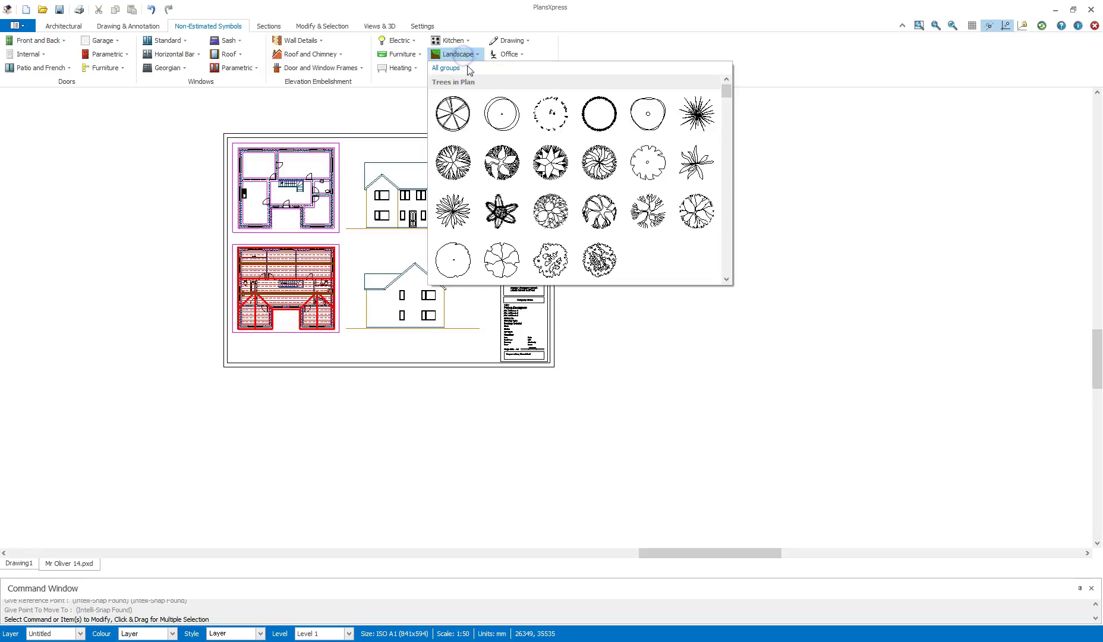
scroll(598, 170, "down", 6)
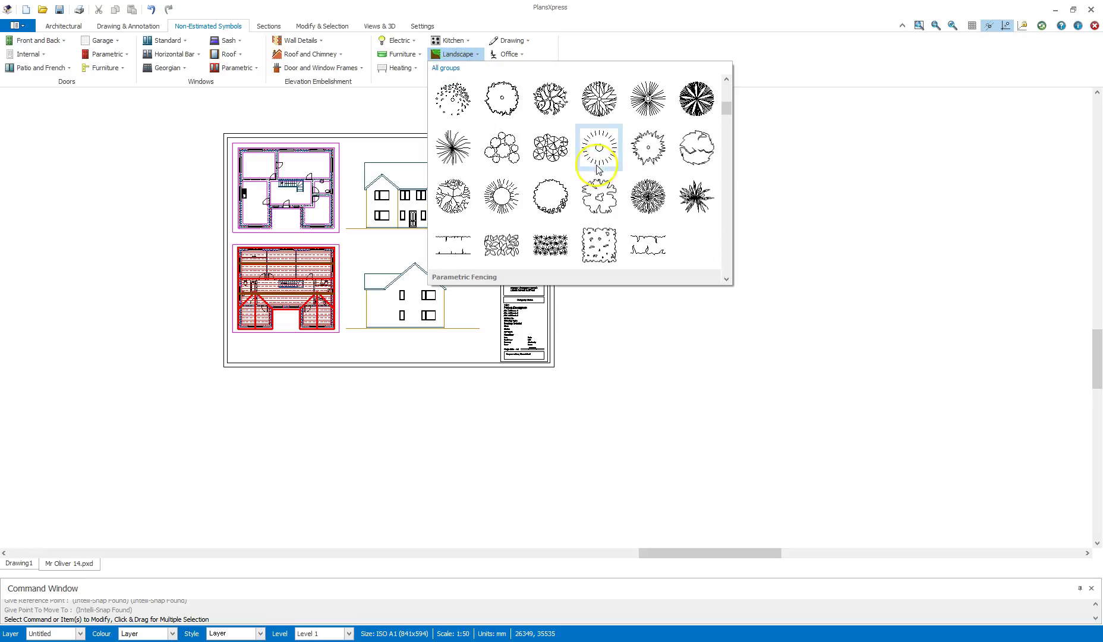
scroll(597, 167, "down", 6)
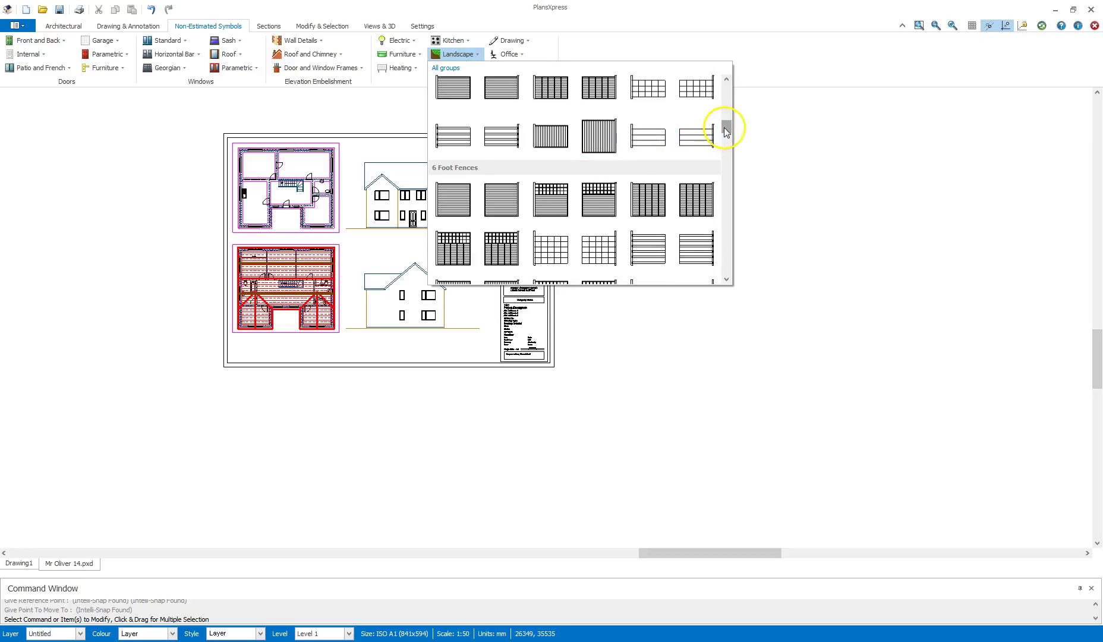
left_click_drag(725, 130, 733, 152)
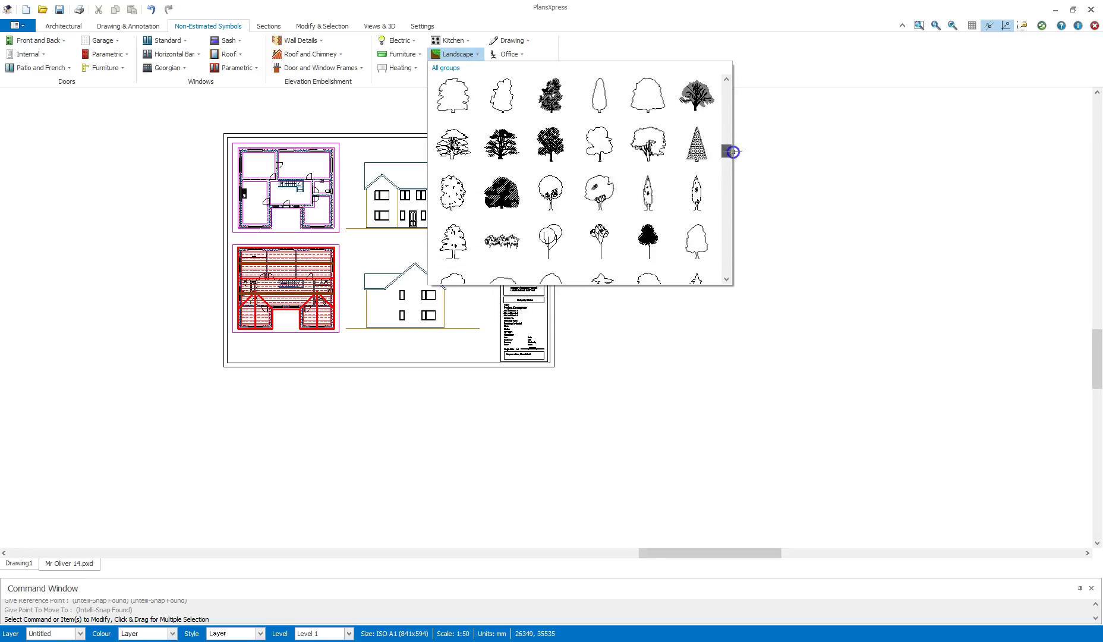
left_click(605, 140)
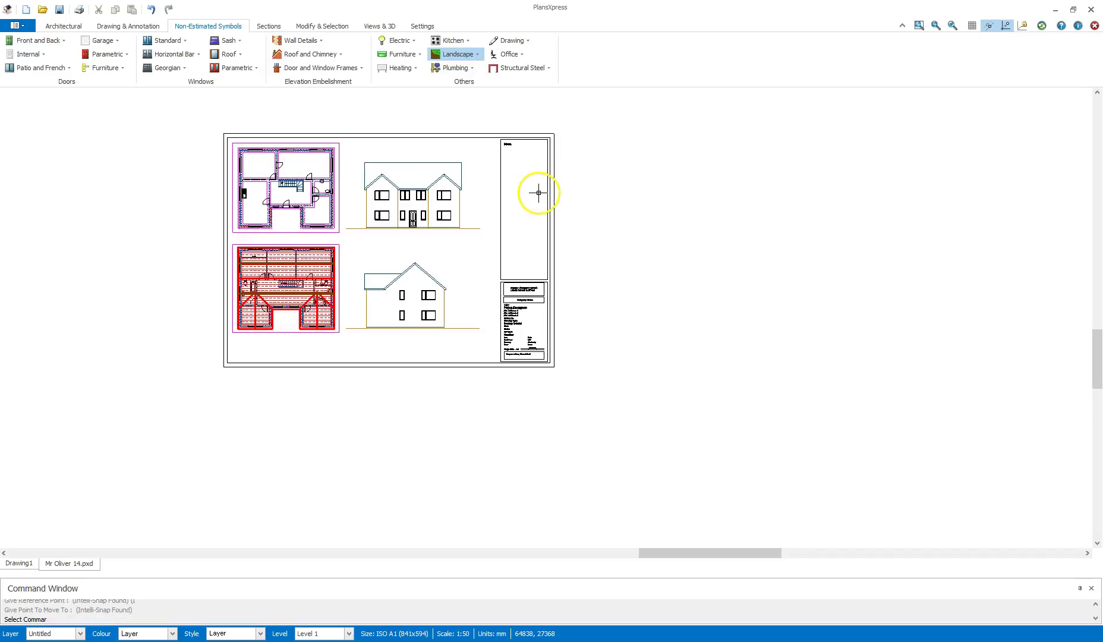
Place the tree upright on the side elevation's ground line, right of the house, on the Untitled layer
scroll(466, 300, "up", 2)
scroll(466, 303, "up", 2)
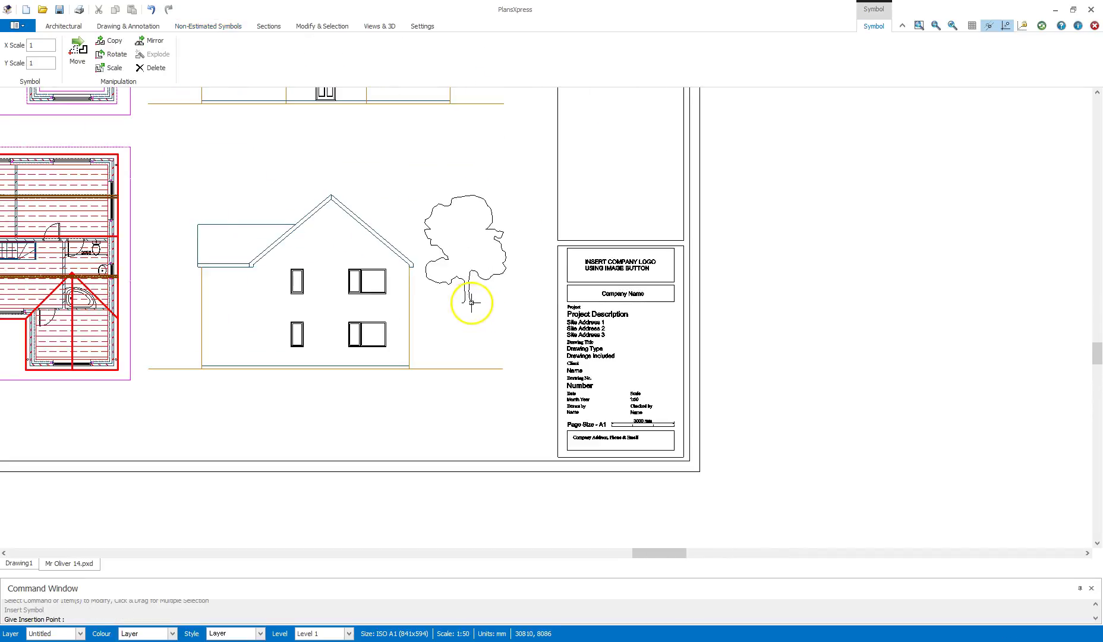
left_click(80, 633)
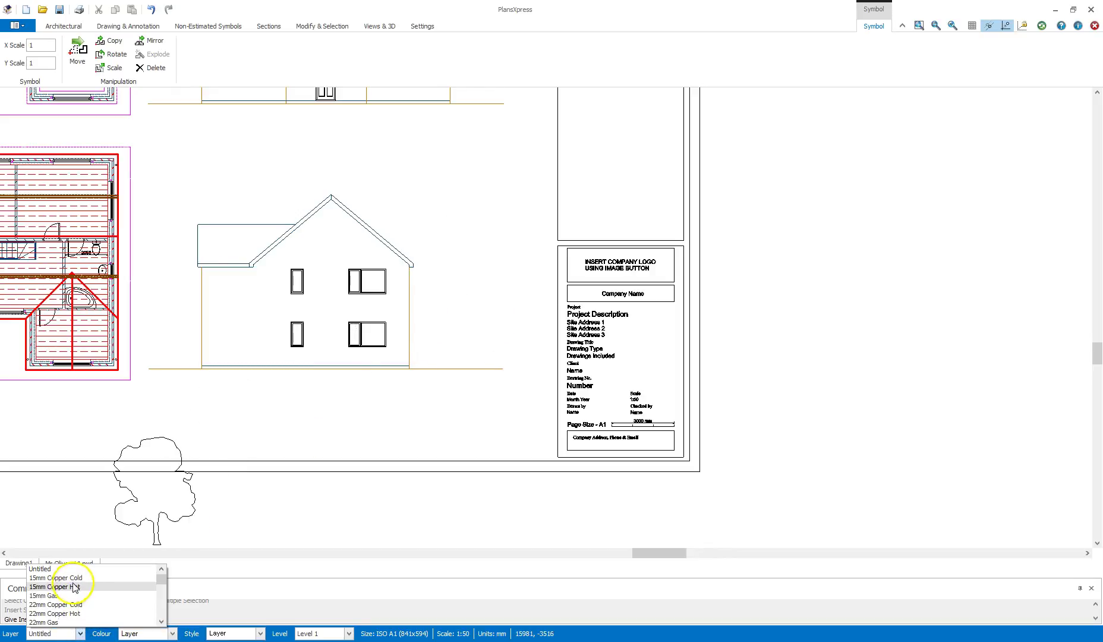
left_click(80, 634)
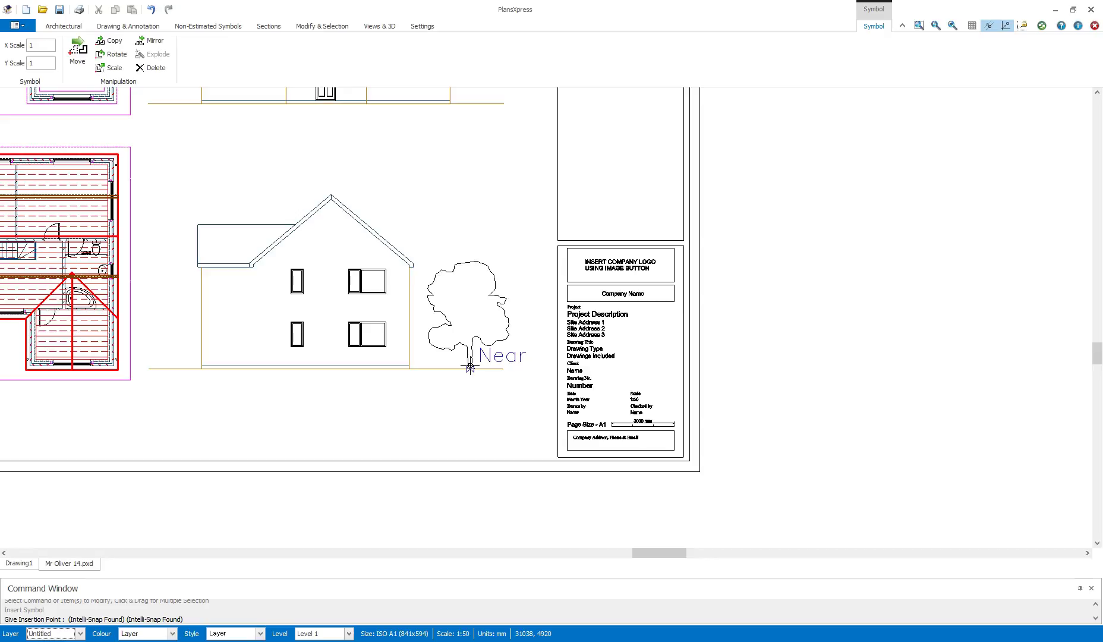
left_click(471, 365)
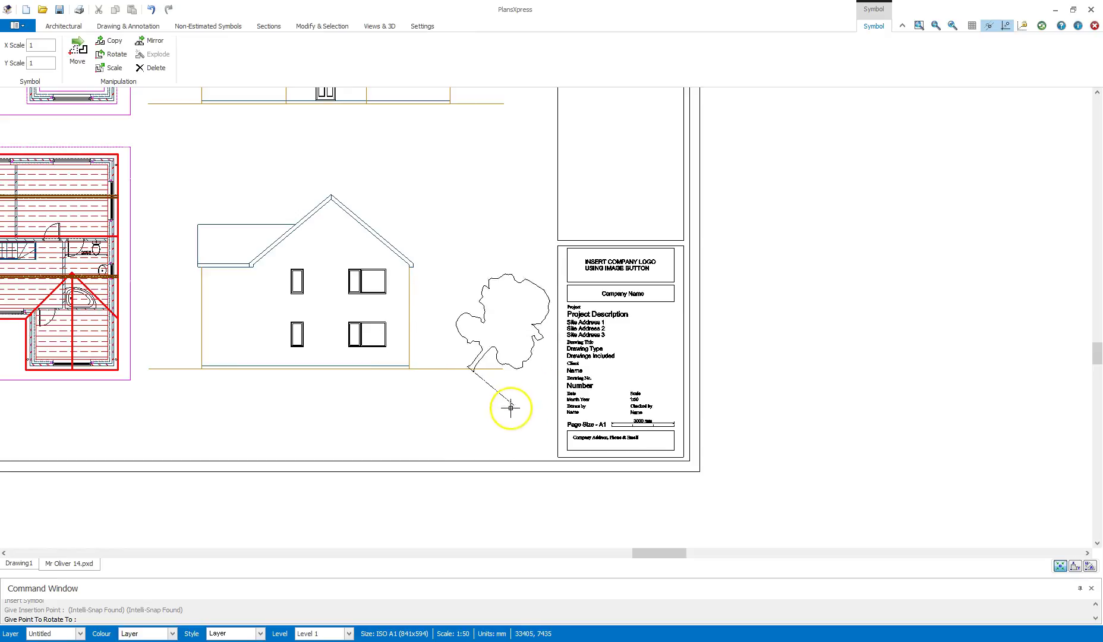
left_click(502, 367)
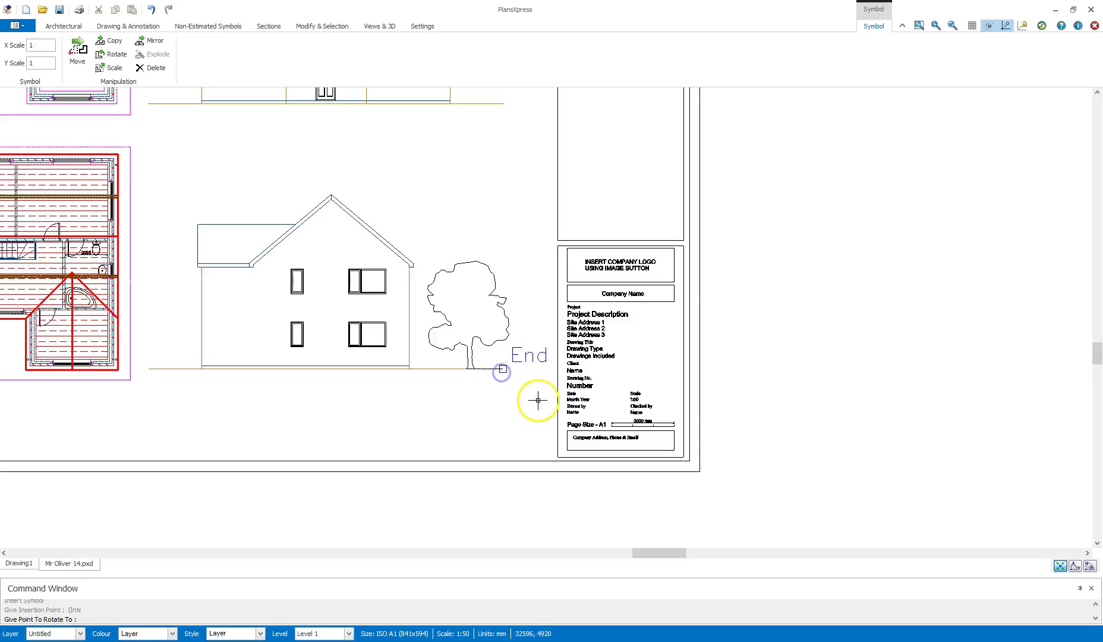
scroll(530, 406, "down", 4)
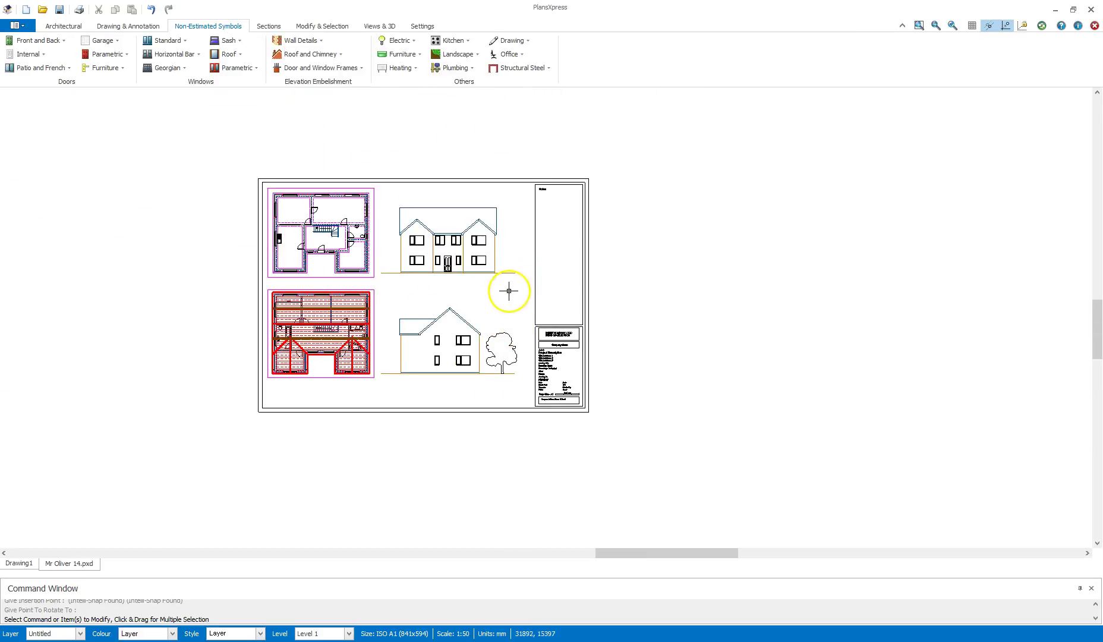
Insert the same tree upright on the front elevation's ground line, right of the house
scroll(462, 296, "up", 5)
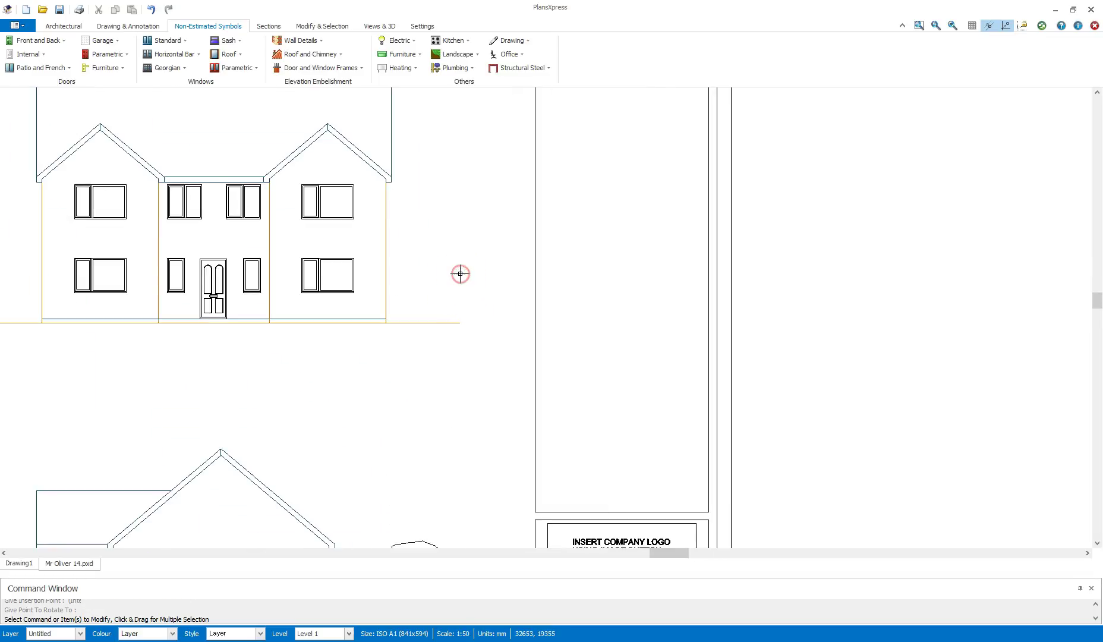
right_click(462, 279)
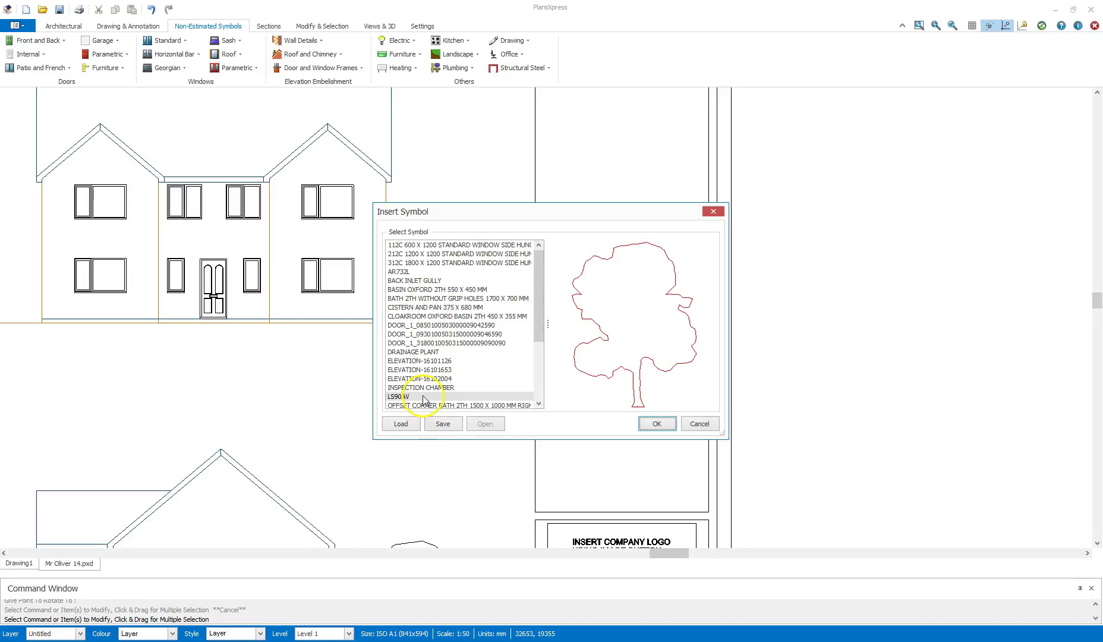
left_click(653, 424)
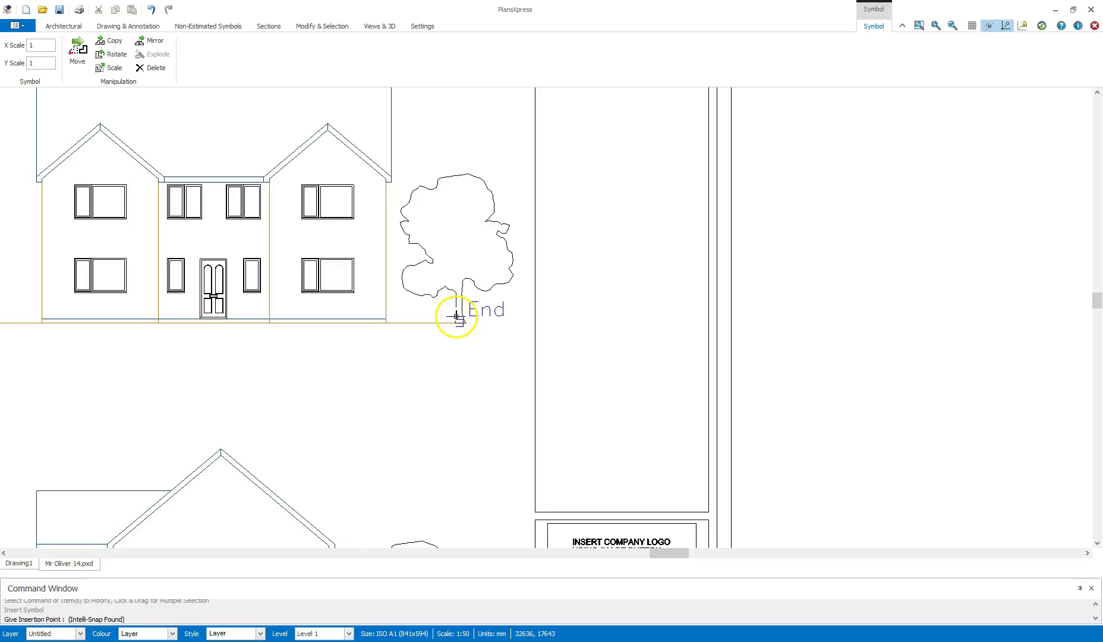
scroll(453, 315, "up", 3)
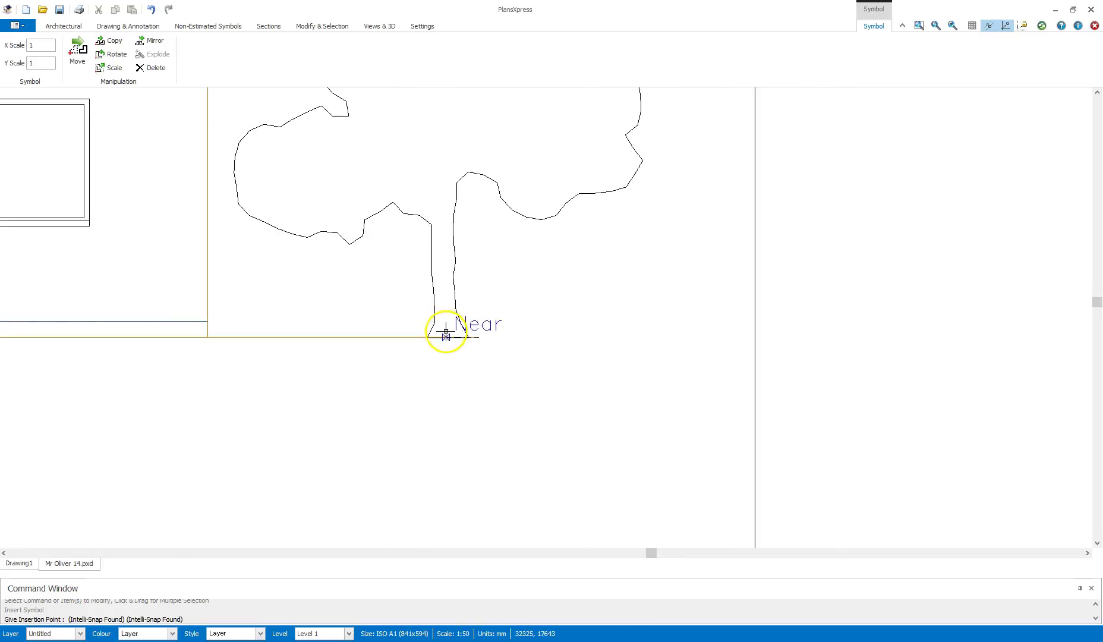
left_click(445, 333)
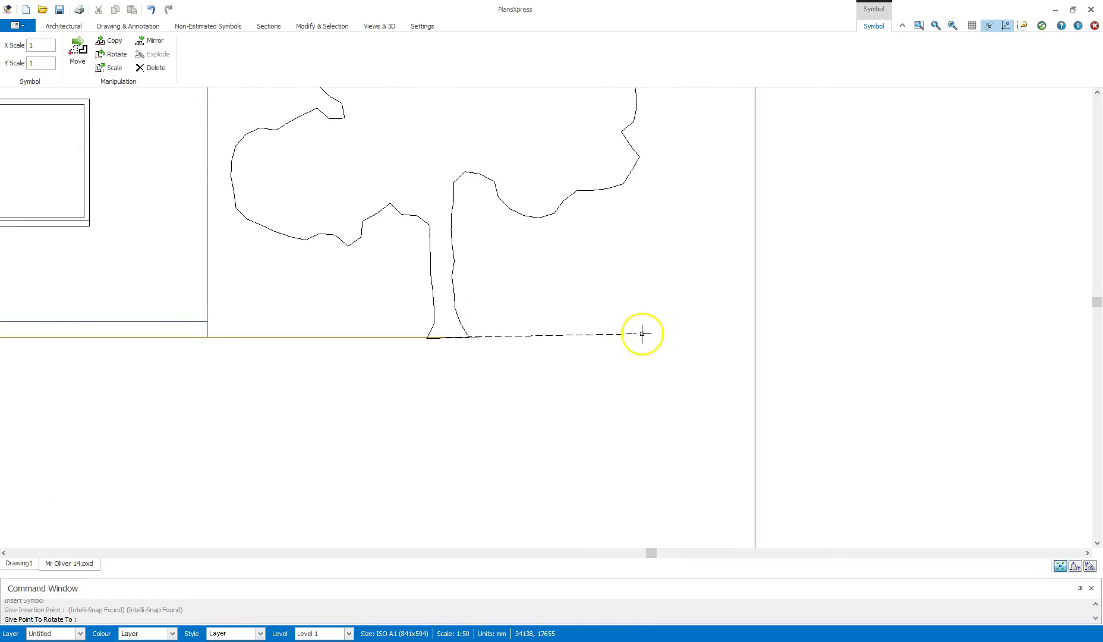
left_click(674, 338)
scroll(672, 337, "down", 3)
middle_click_drag(630, 365, 539, 307)
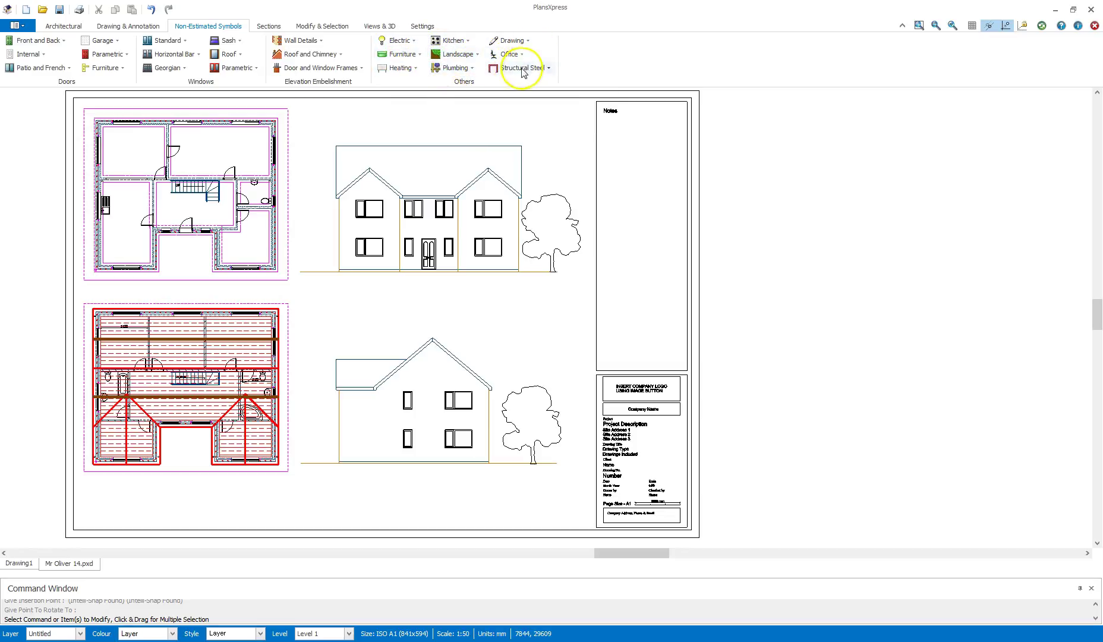
Place the standing couple figure upright on the side elevation ground line, between house and tree
left_click(469, 57)
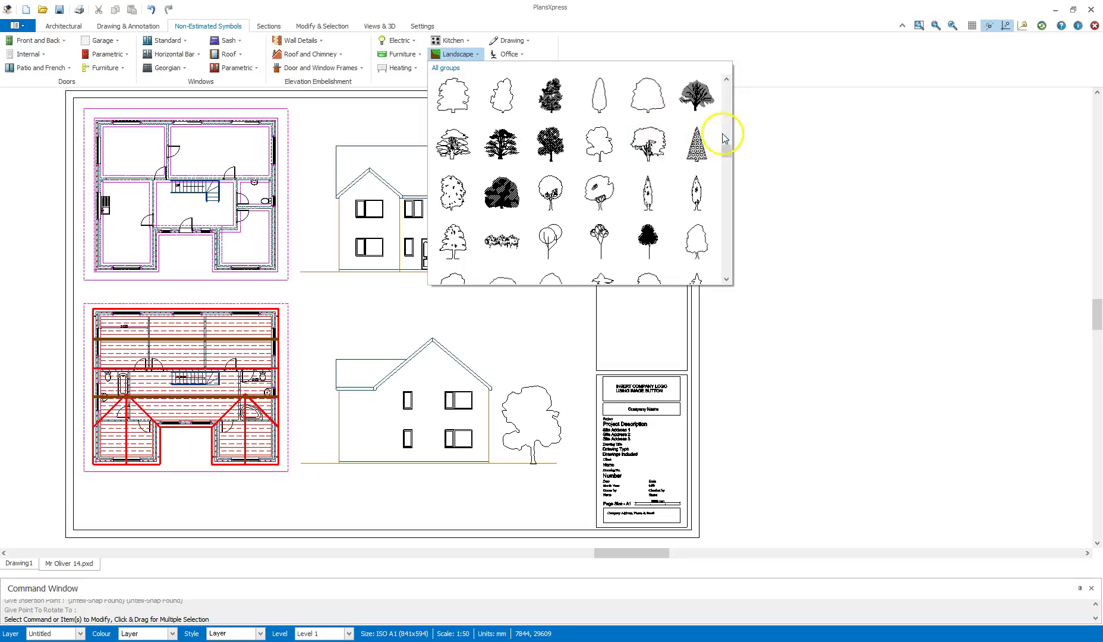
left_click_drag(733, 146, 704, 192)
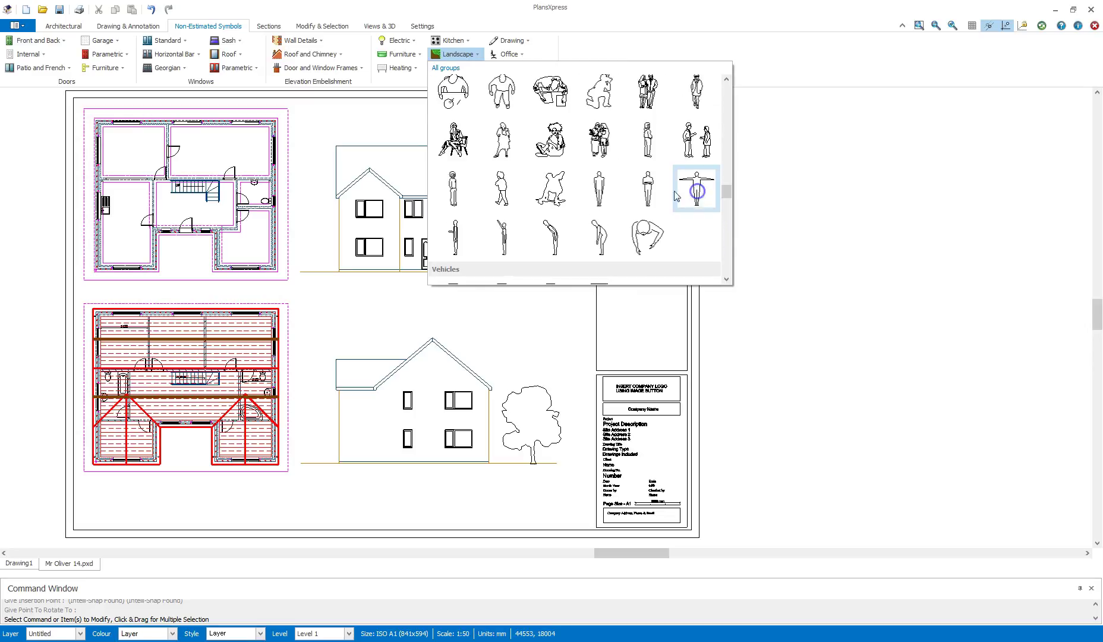
scroll(692, 134, "up", 2)
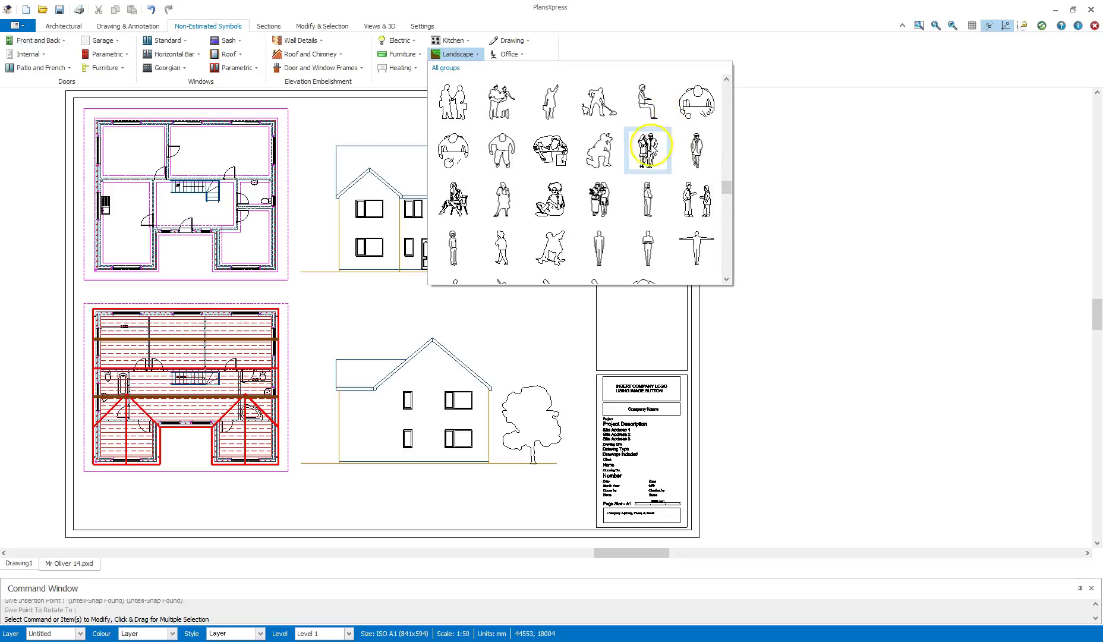
left_click(648, 149)
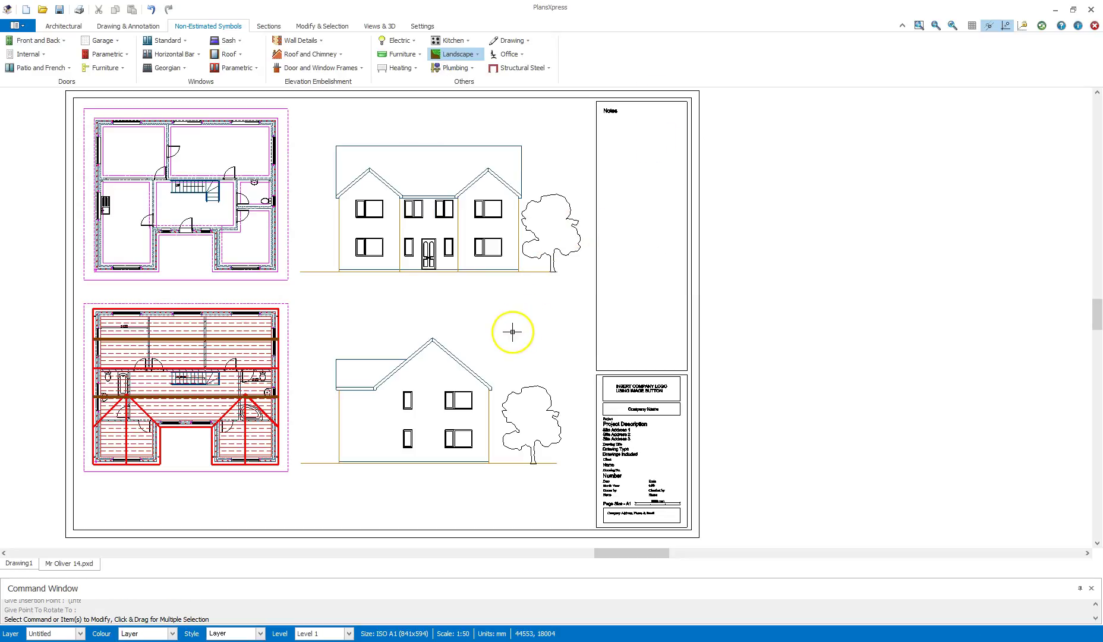
left_click(493, 457)
scroll(493, 456, "up", 6)
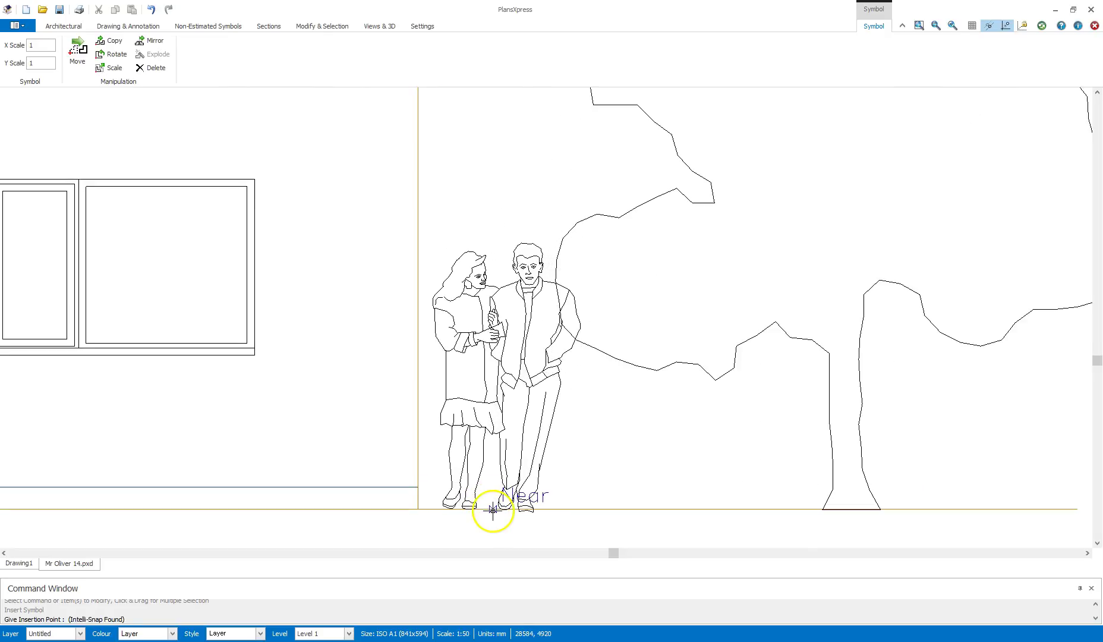
left_click(493, 510)
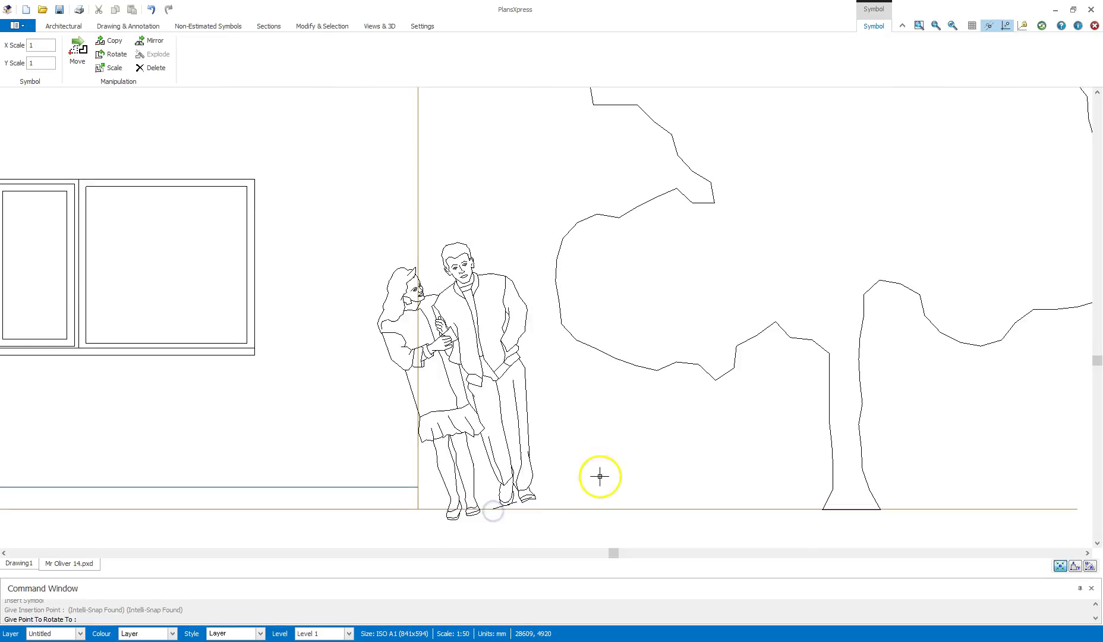
left_click(705, 508)
scroll(731, 433, "down", 6)
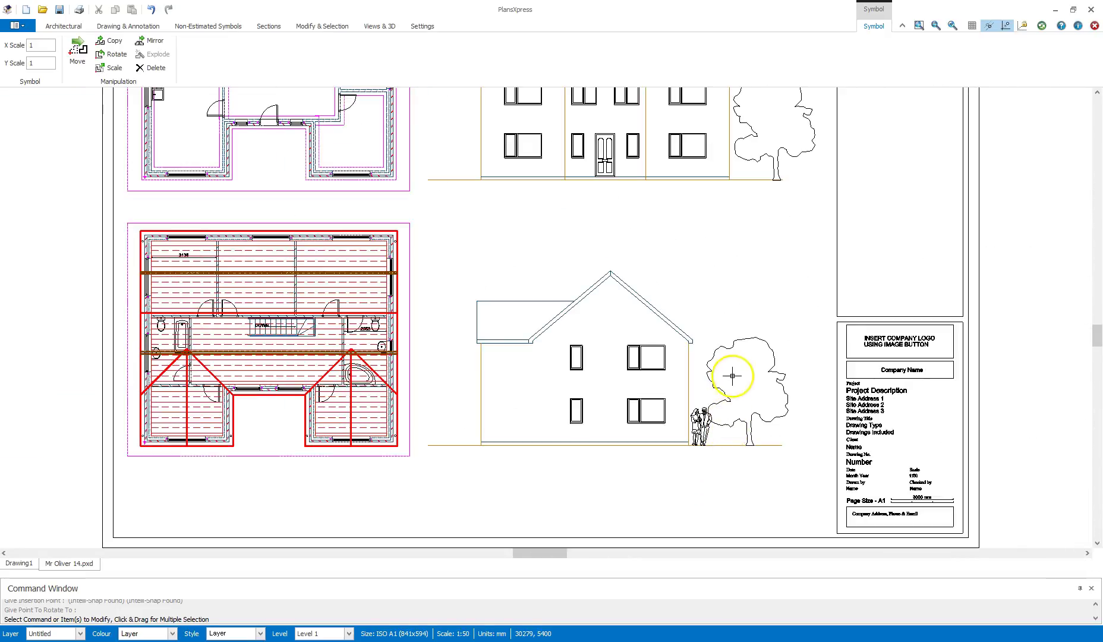
mouse_move(731, 295)
middle_mouse_down()
mouse_move(714, 288)
mouse_move(653, 339)
middle_mouse_up()
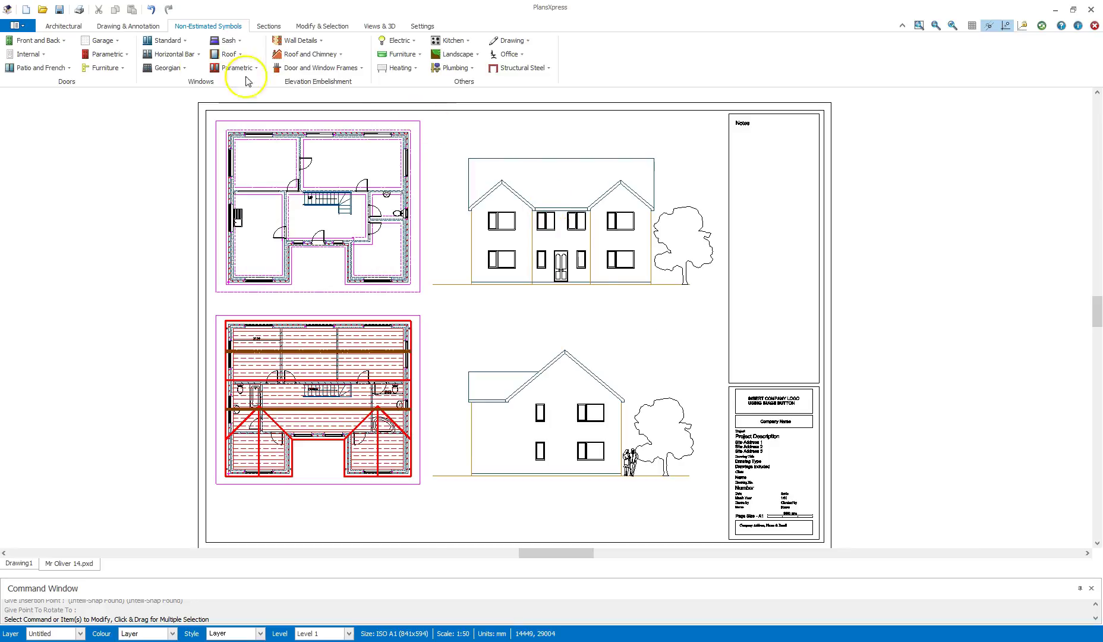
Save As 'Mr Oliver 15.pxd' in the Mr Olivers House folder, replacing the number 14
left_click(17, 26)
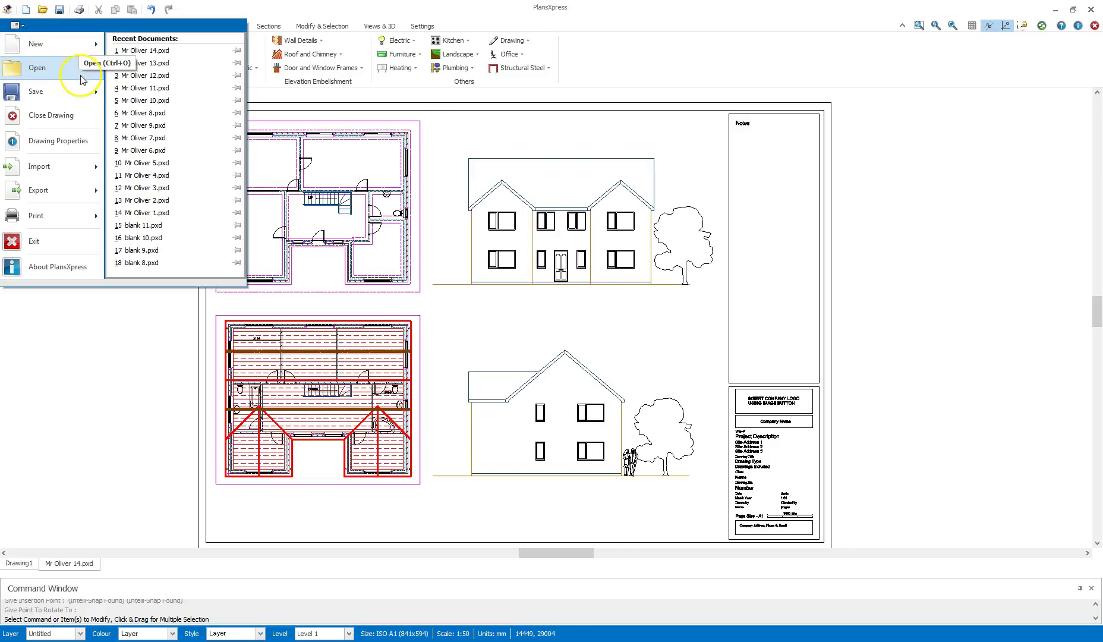
mouse_move(93, 92)
left_click(156, 80)
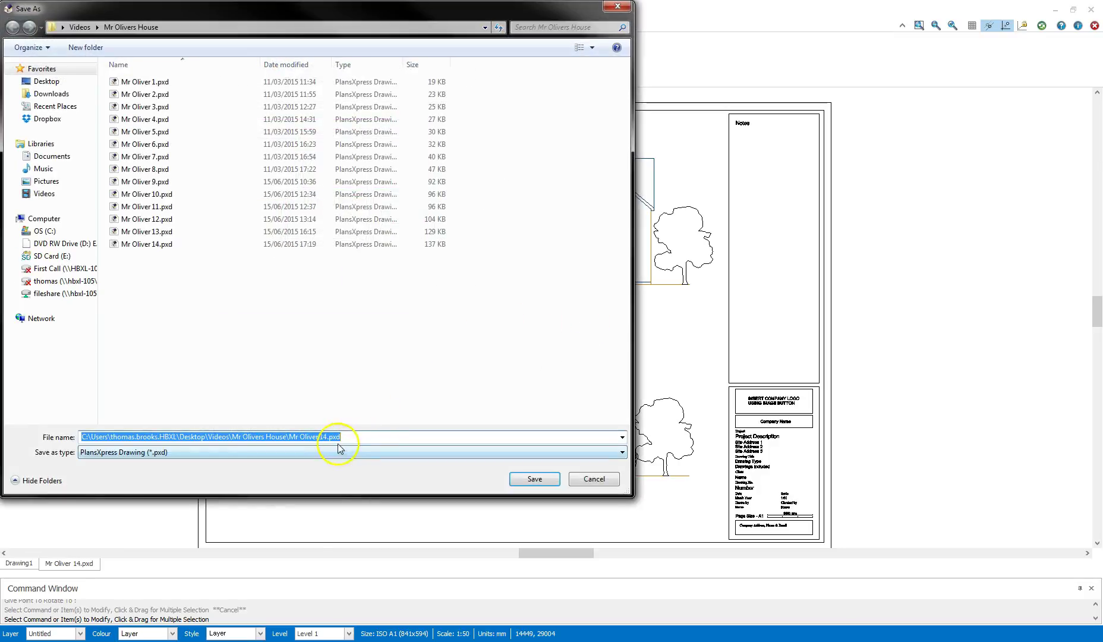
left_click(326, 437)
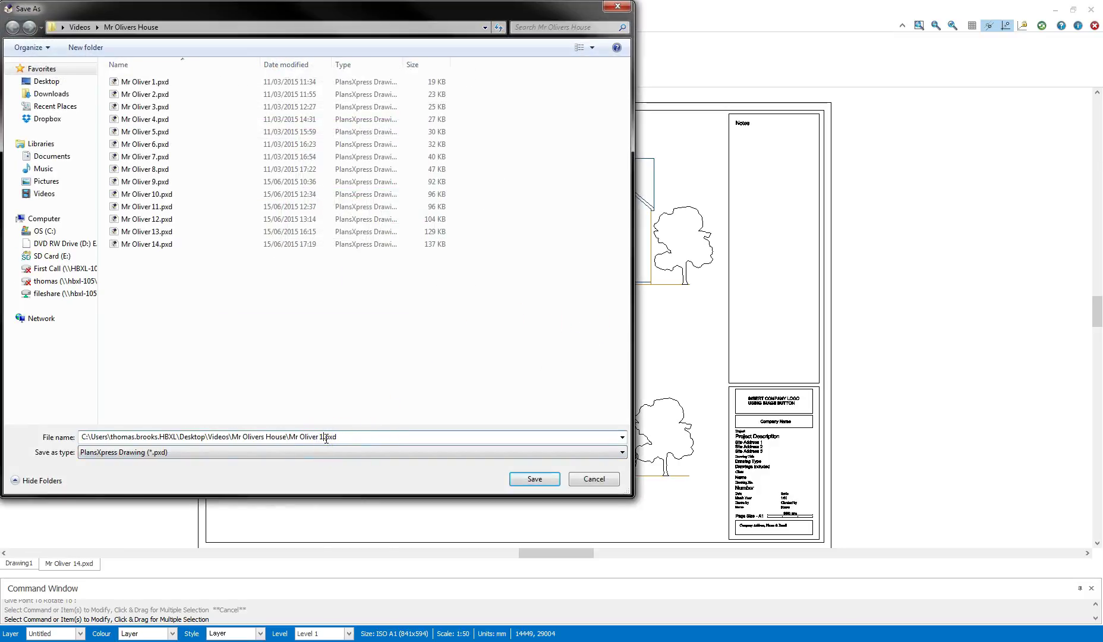
left_click(534, 478)
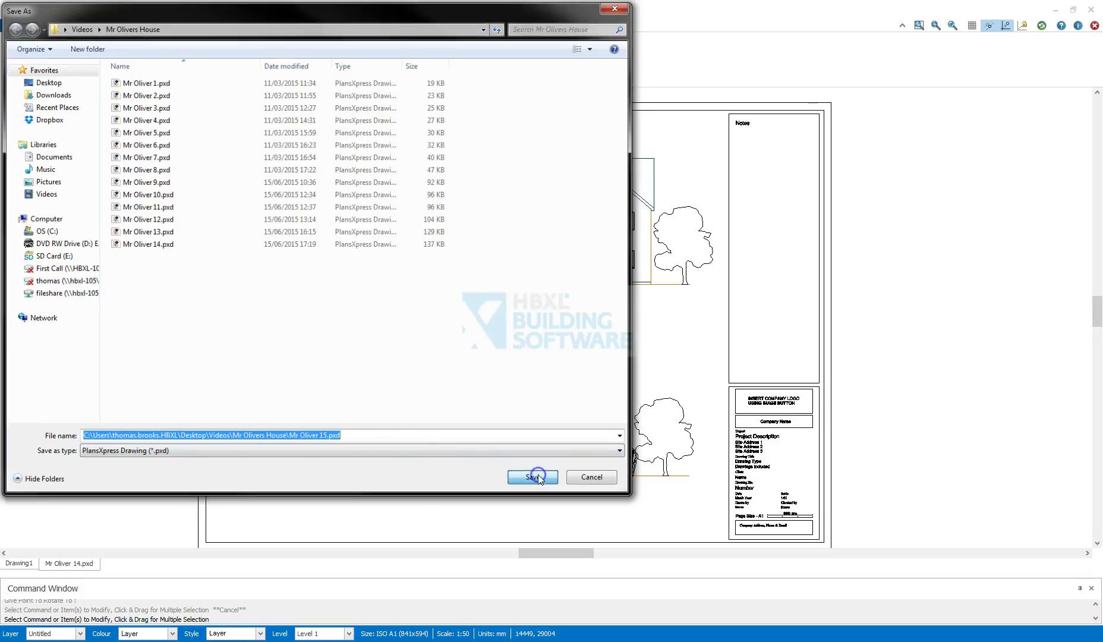